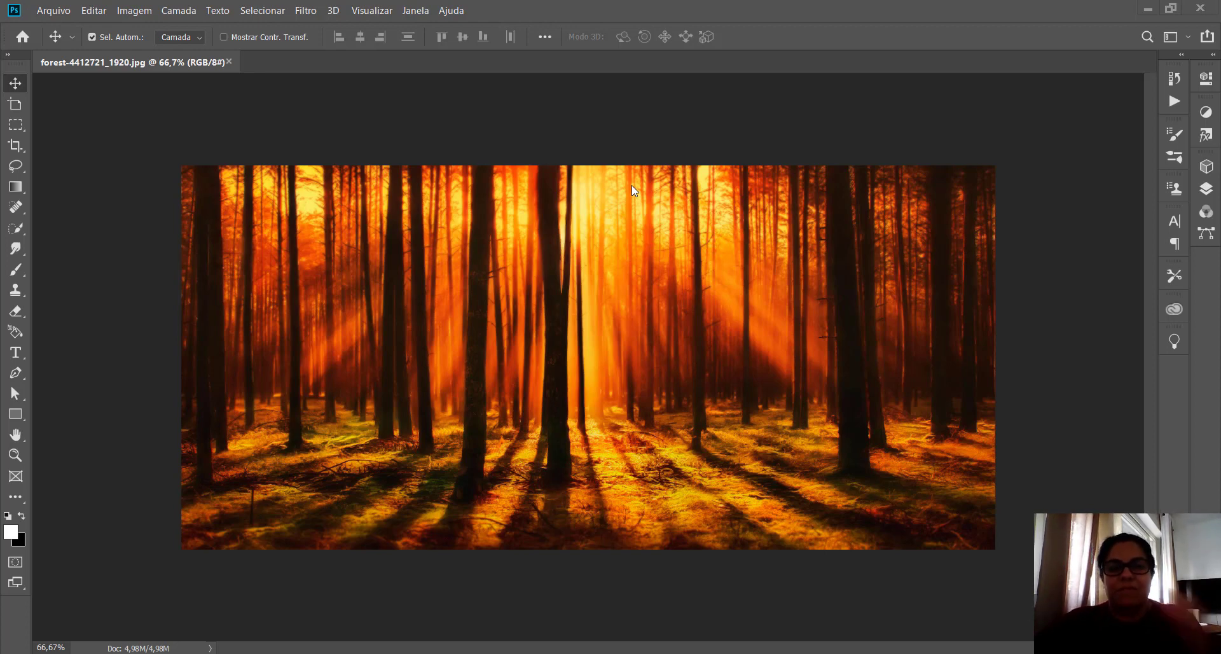
# Step: Expand the panels, collapse Properties and Adjustments, and convert the locked background into a layer named fundo
pyautogui.click(1212, 54)
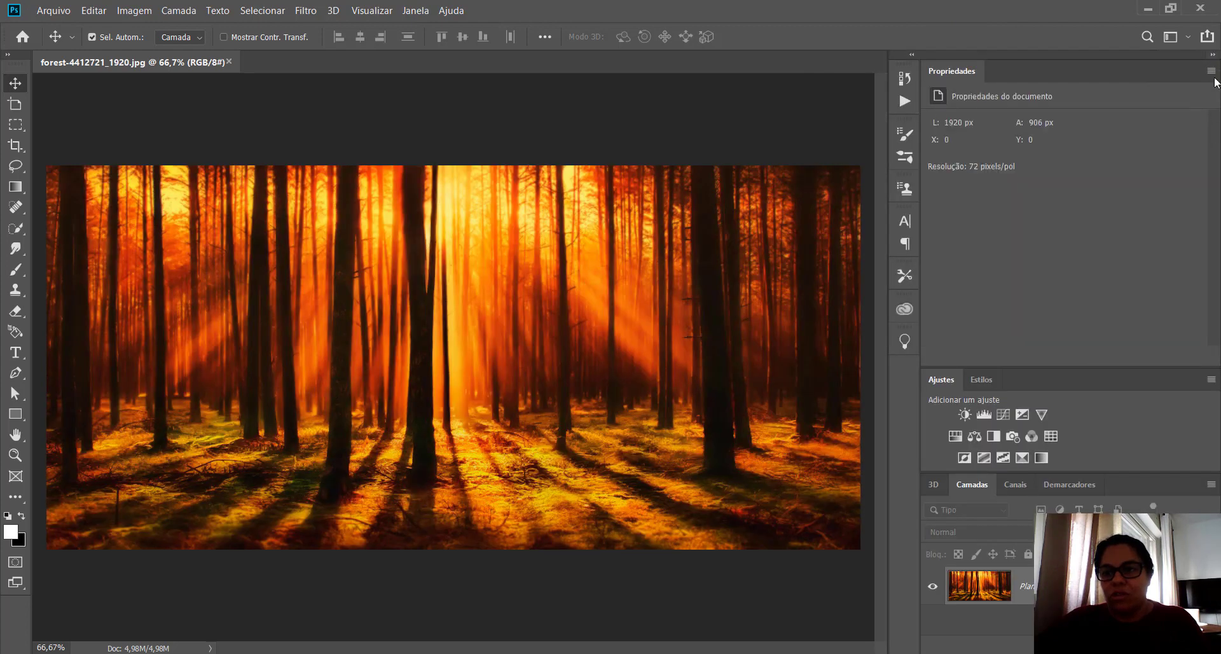
pyautogui.doubleClick(1081, 66)
pyautogui.doubleClick(1084, 95)
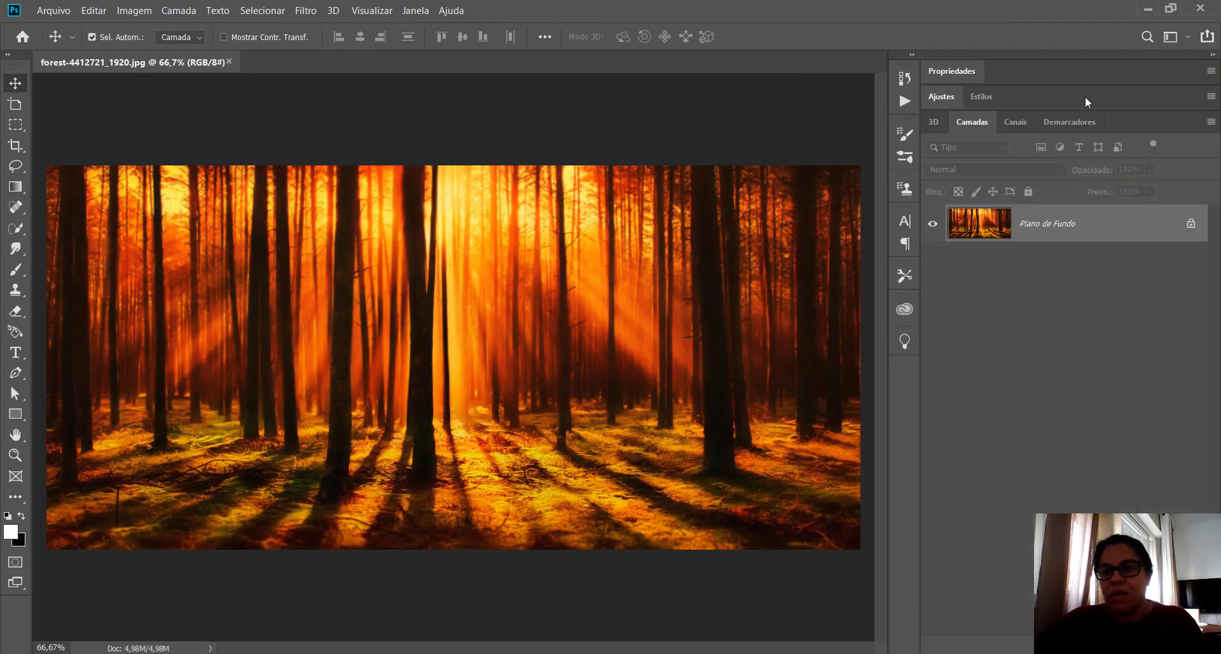
pyautogui.doubleClick(1054, 226)
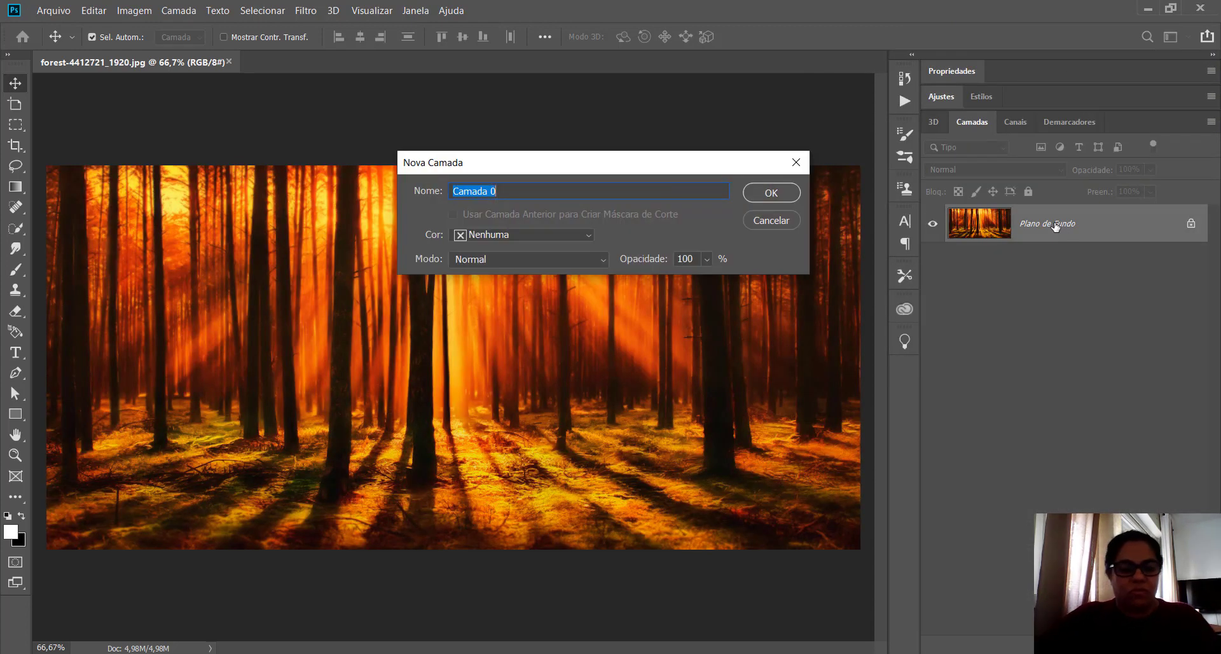
pyautogui.write('fundo')
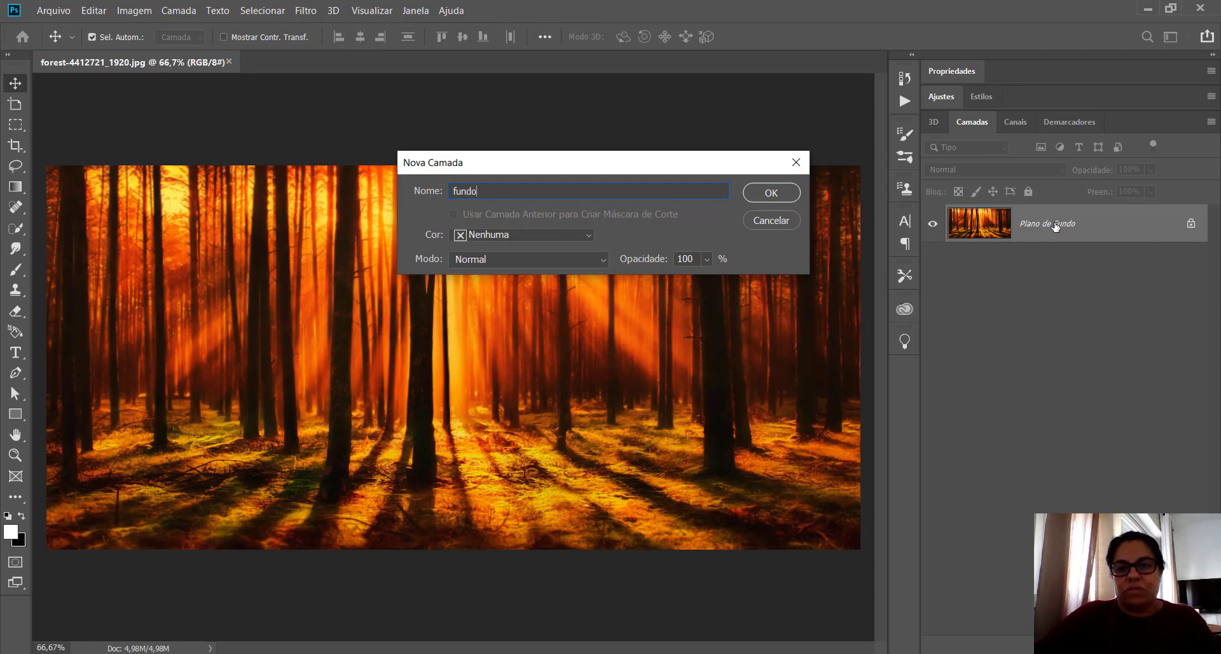
pyautogui.press('Return')
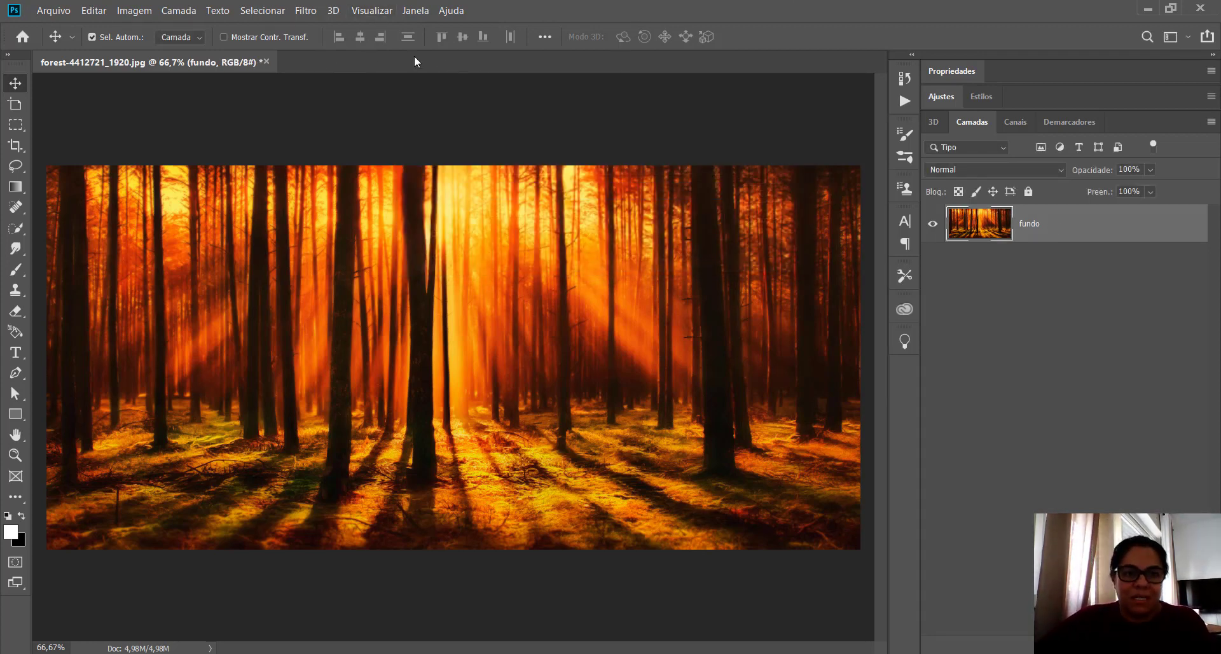
# Step: Display the grid over the forest image and collapse the side panels to enlarge the workspace
pyautogui.click(376, 11)
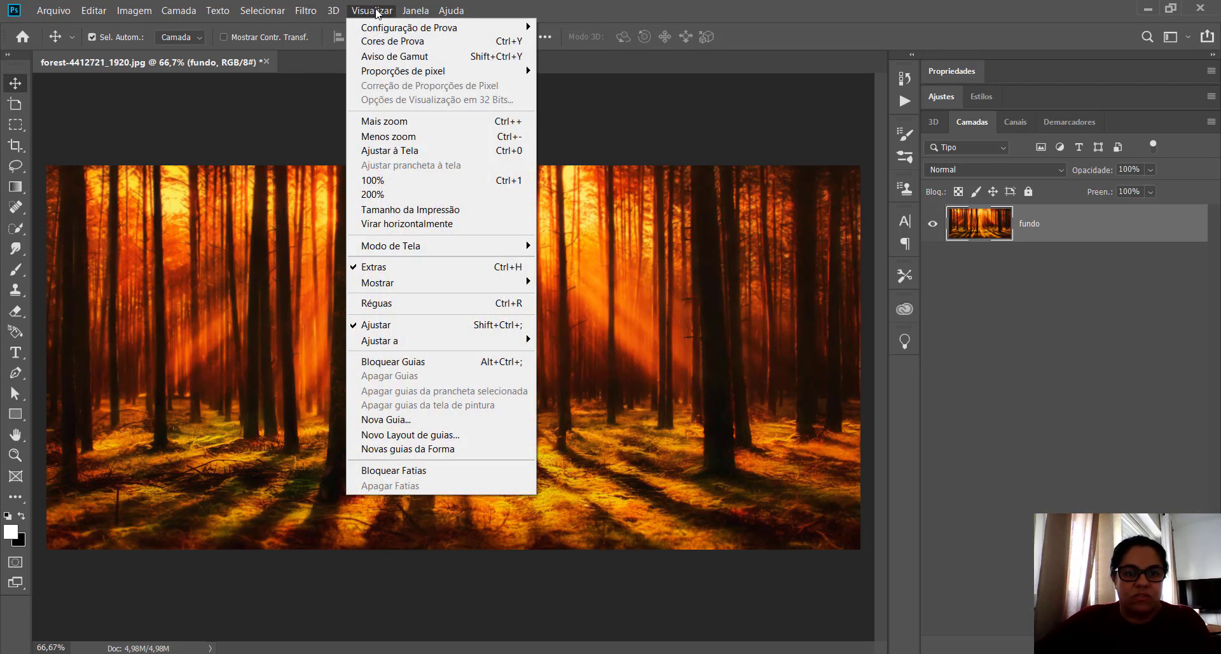
pyautogui.moveTo(395, 283)
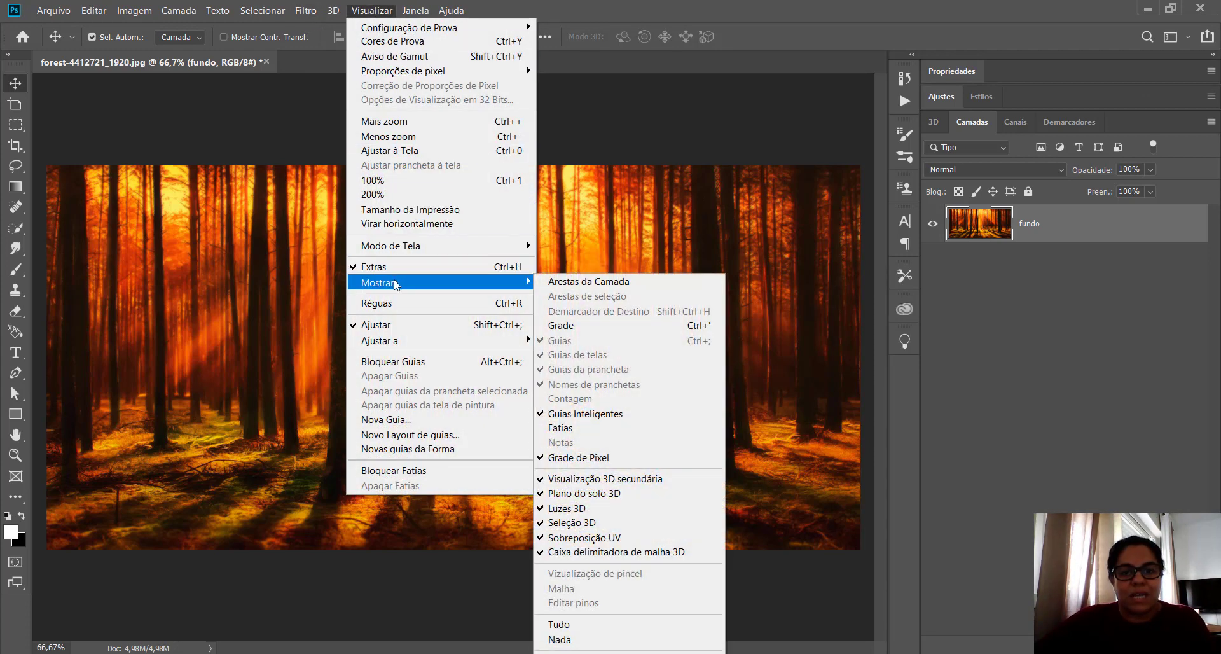
pyautogui.click(581, 325)
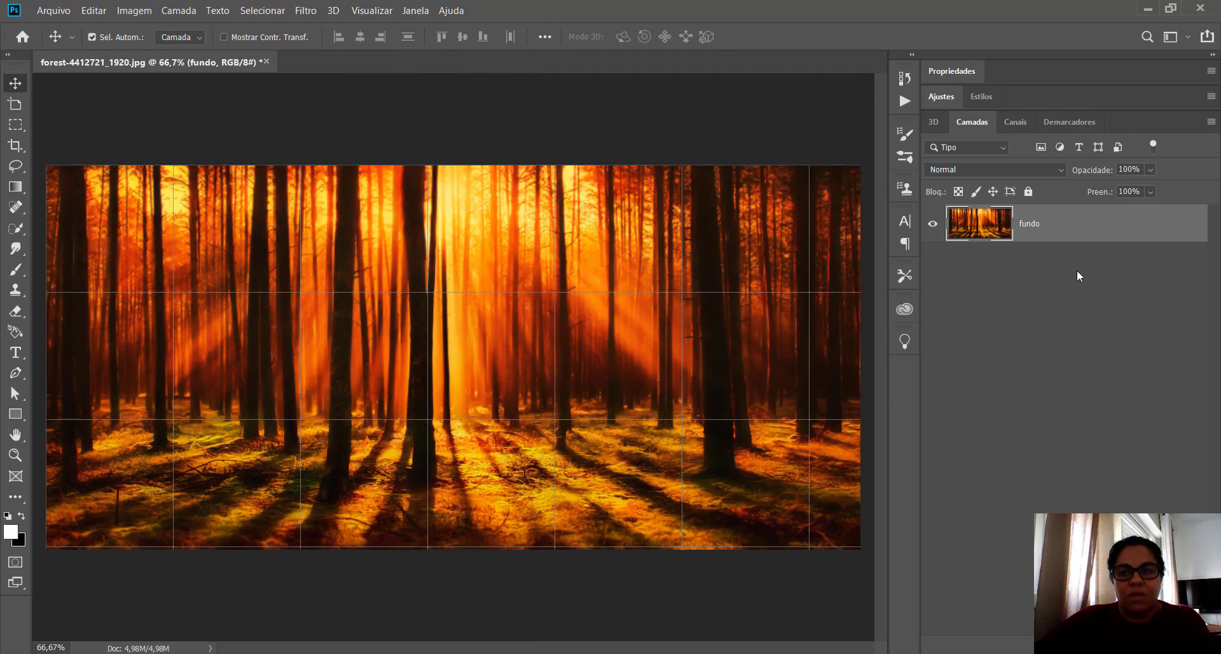
pyautogui.click(1211, 55)
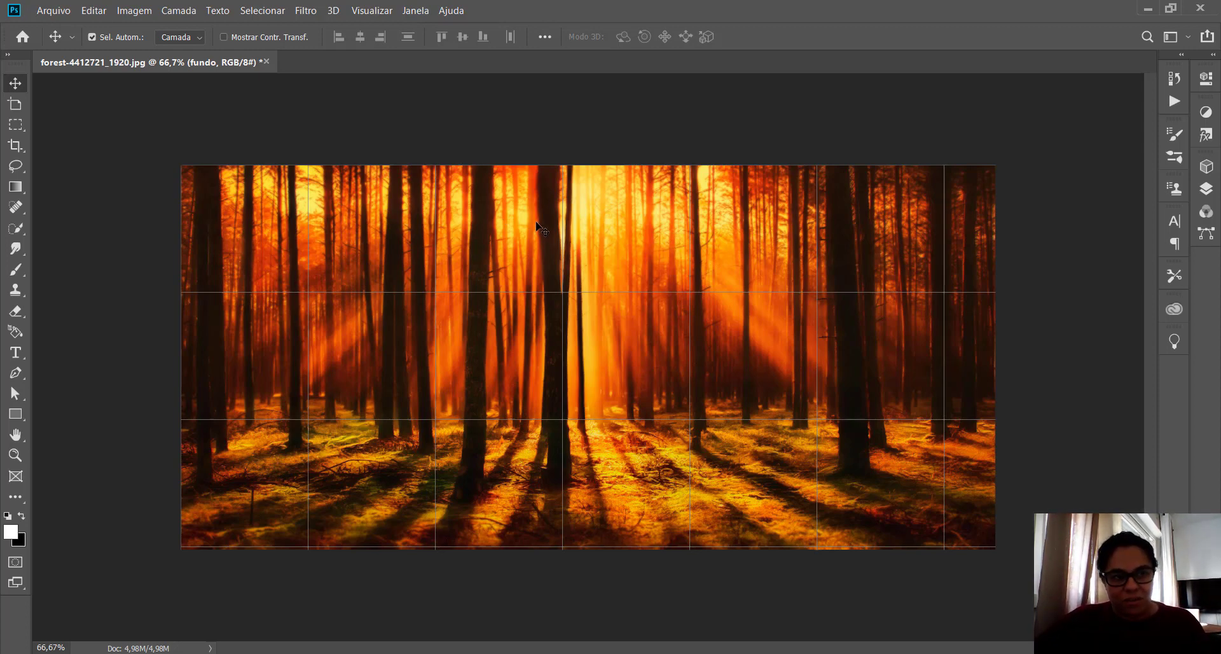
# Step: Try a gridline spacing of 1 pixel in the guides, grid and slices preferences
pyautogui.click(93, 12)
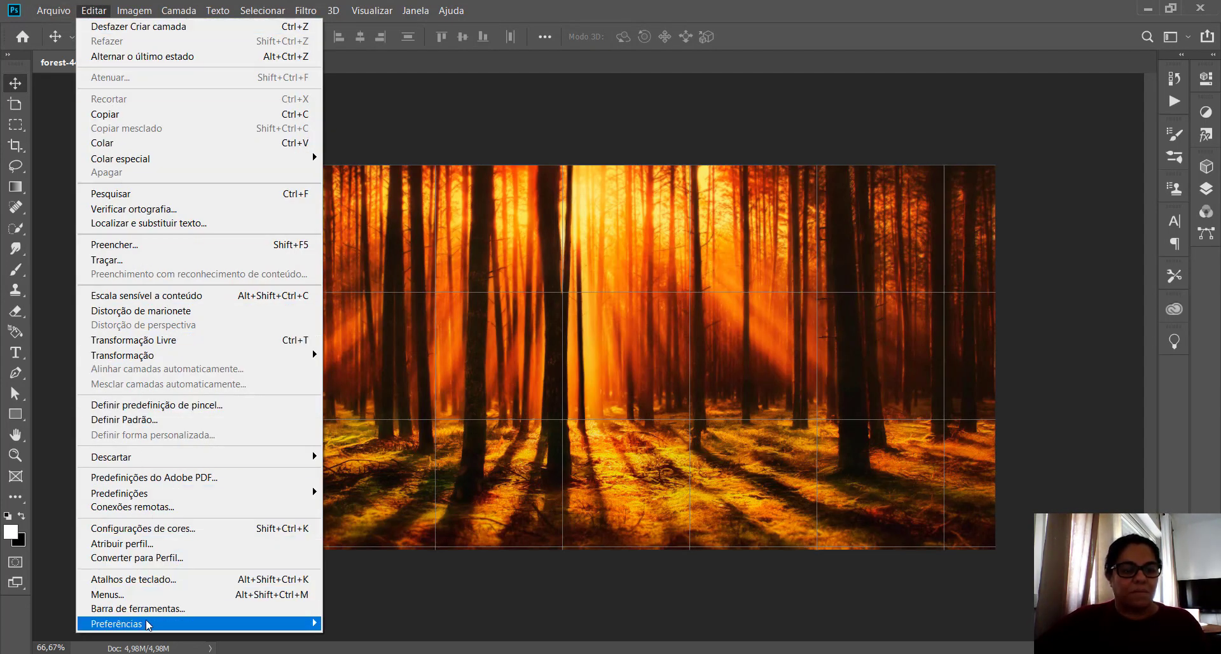
pyautogui.moveTo(314, 621)
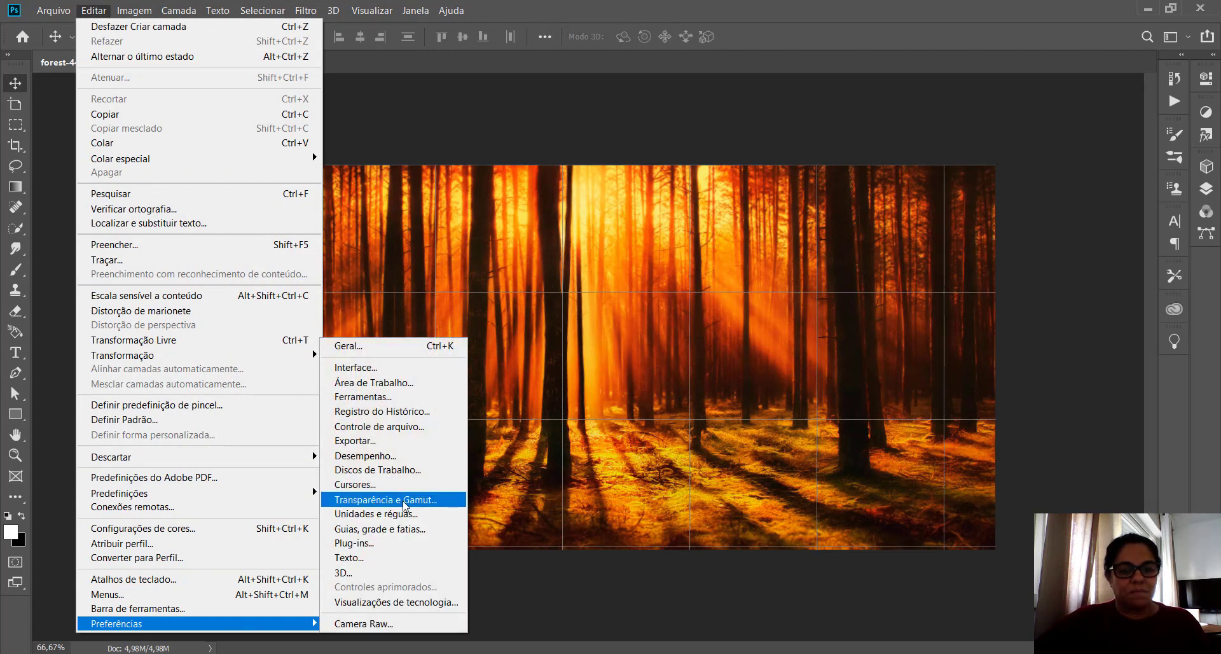
pyautogui.click(411, 533)
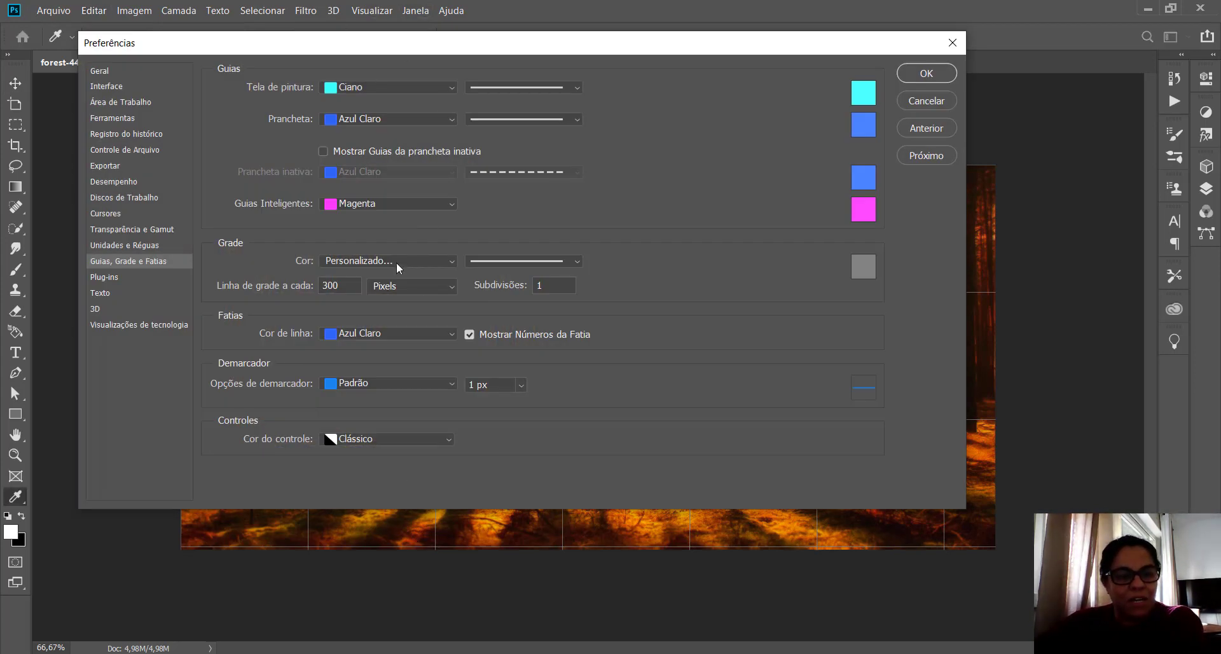
pyautogui.moveTo(350, 287); pyautogui.dragTo(258, 285)
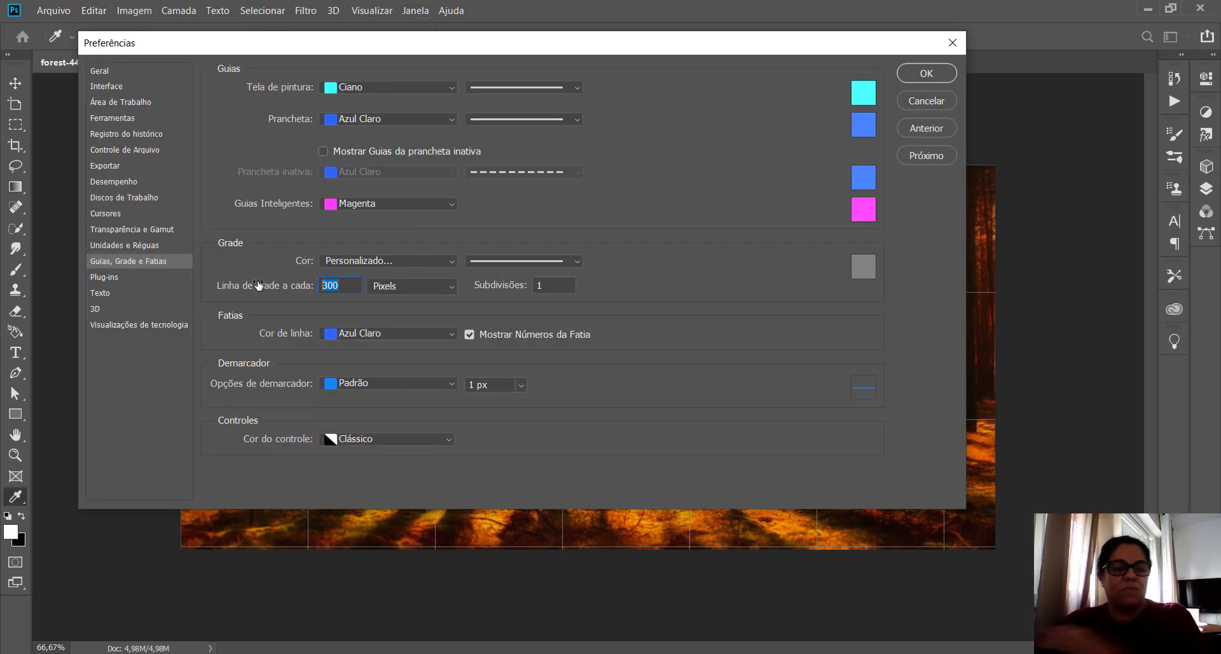
pyautogui.write('1')
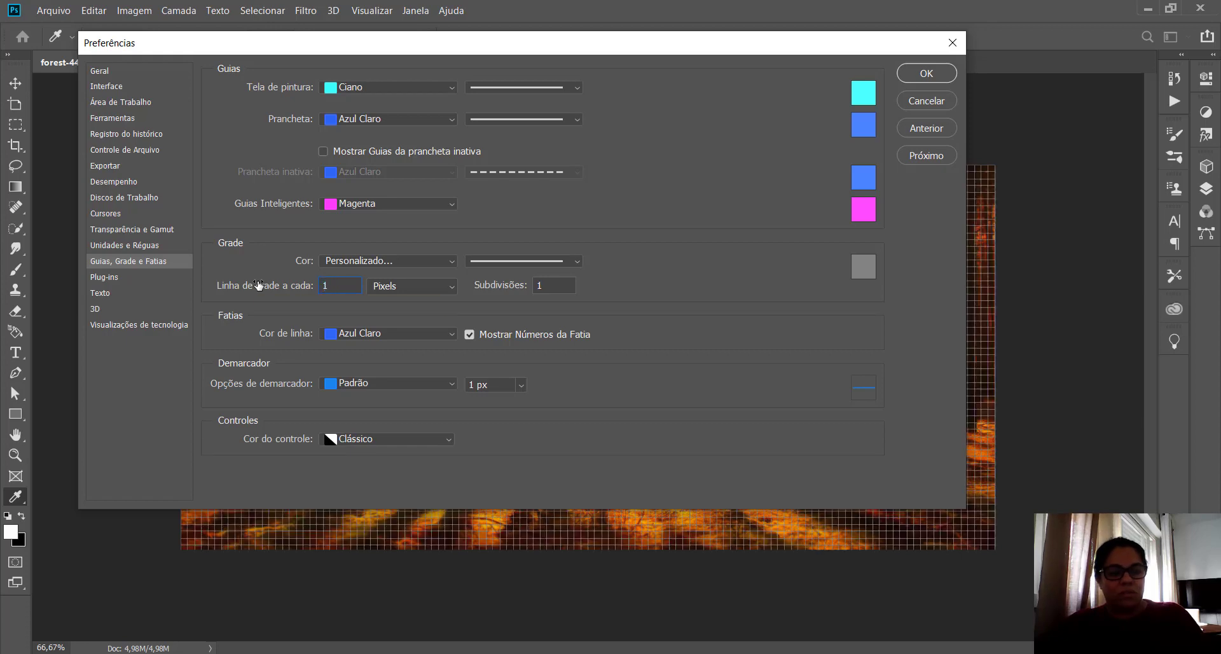
pyautogui.moveTo(609, 46); pyautogui.dragTo(678, 90)
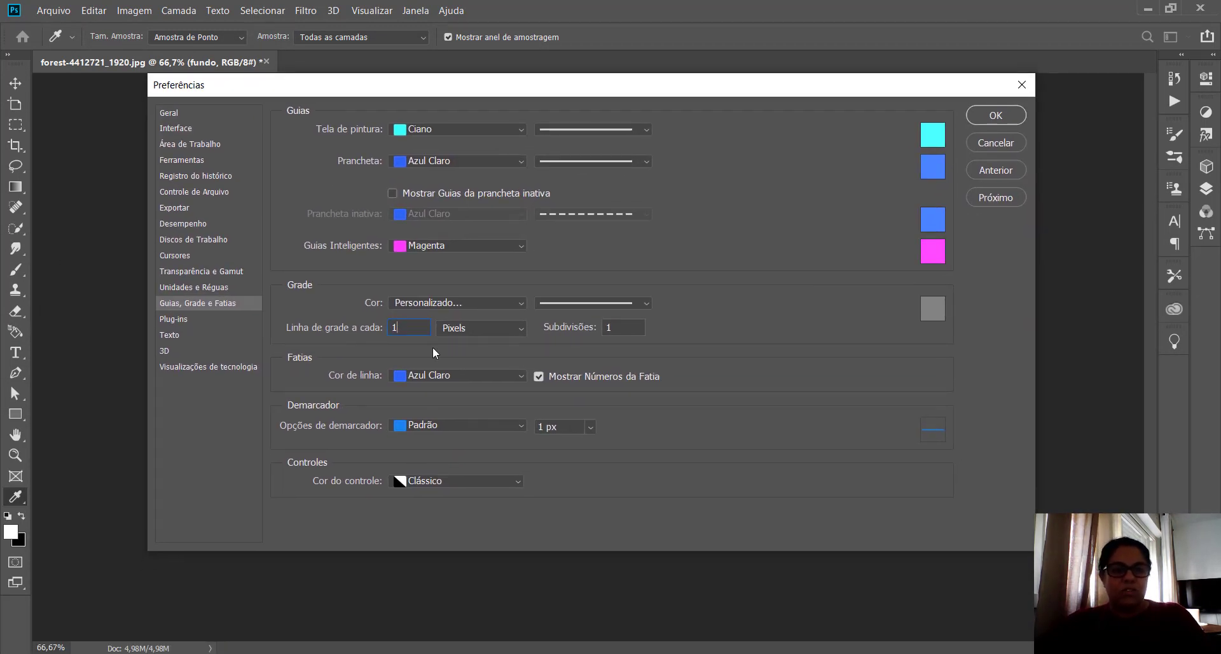
# Step: Set the gridline spacing to every 300 pixels and apply the preferences
pyautogui.doubleClick(411, 319)
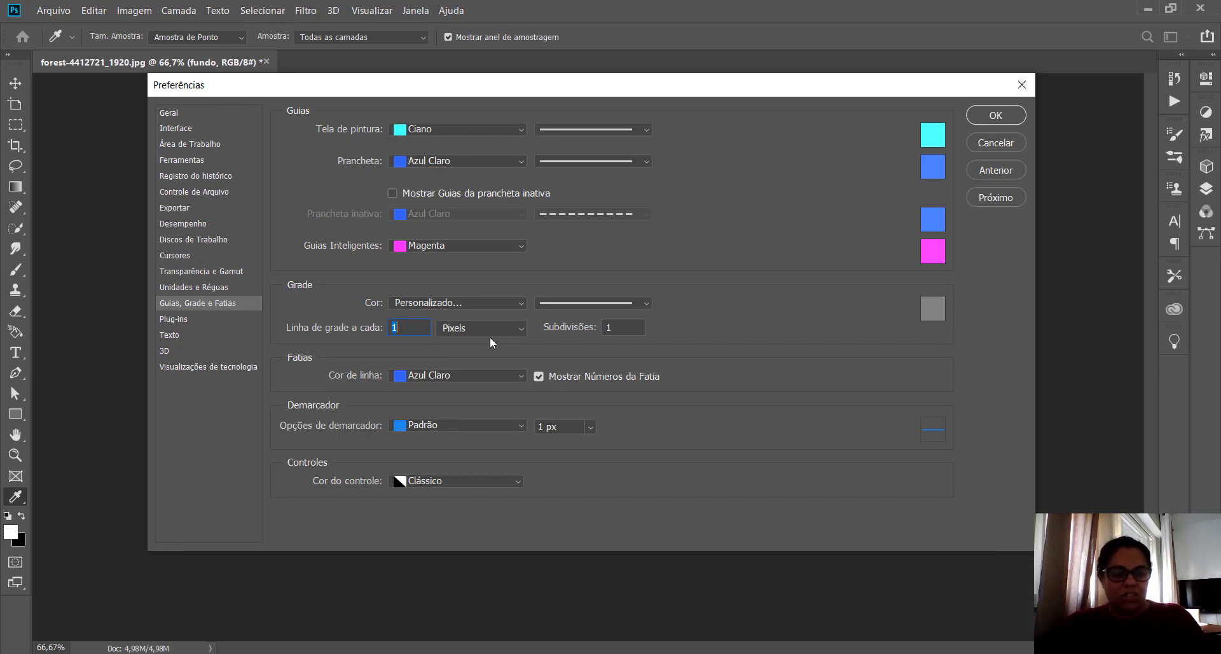
pyautogui.write('300')
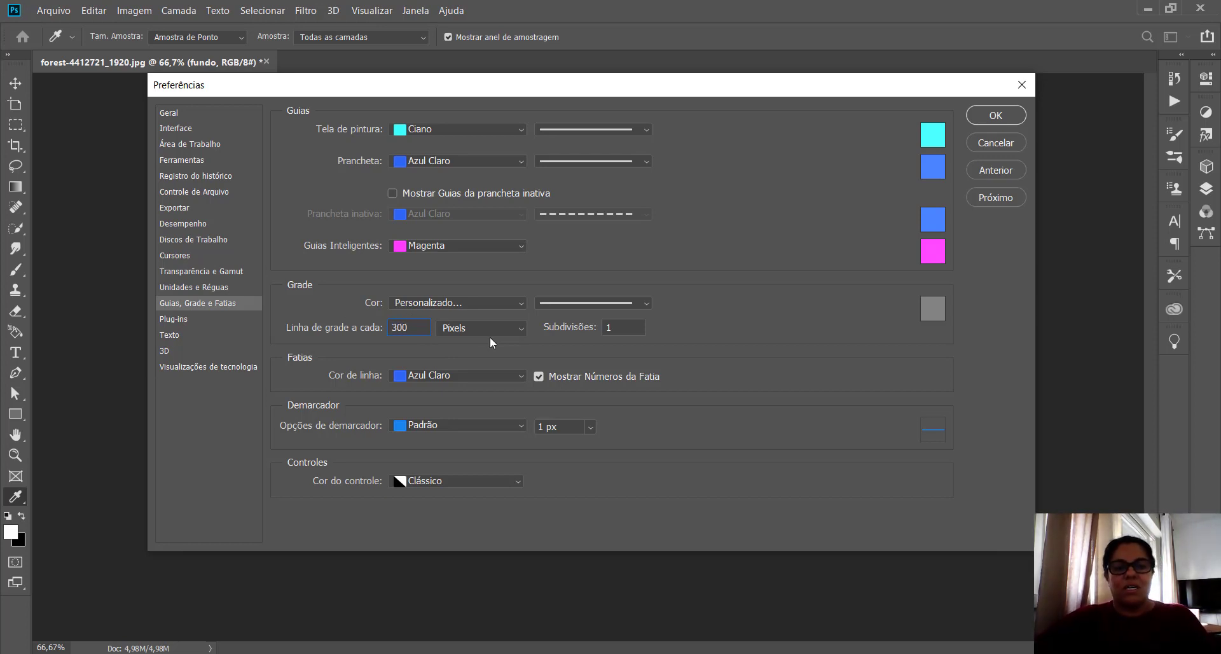
pyautogui.moveTo(678, 93); pyautogui.dragTo(615, 439)
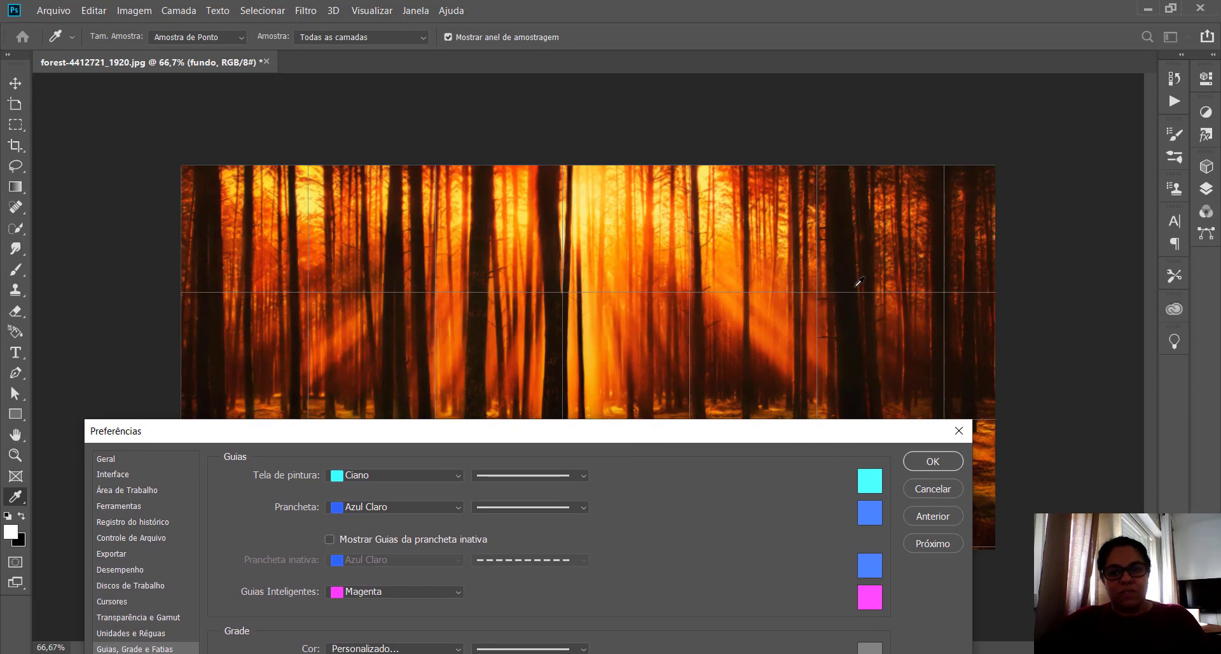
pyautogui.click(932, 461)
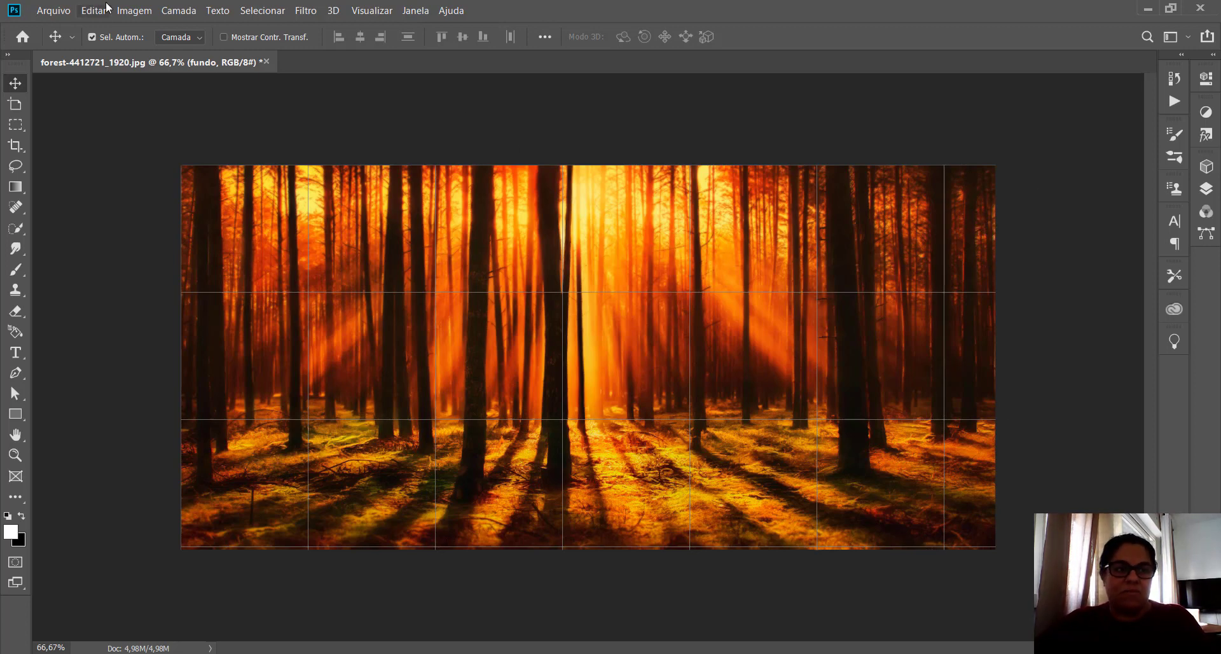
# Step: Resize the image to 1200 × 900 pixels with width and height unlinked, inspect it at 100%, and undo the resize
pyautogui.click(133, 12)
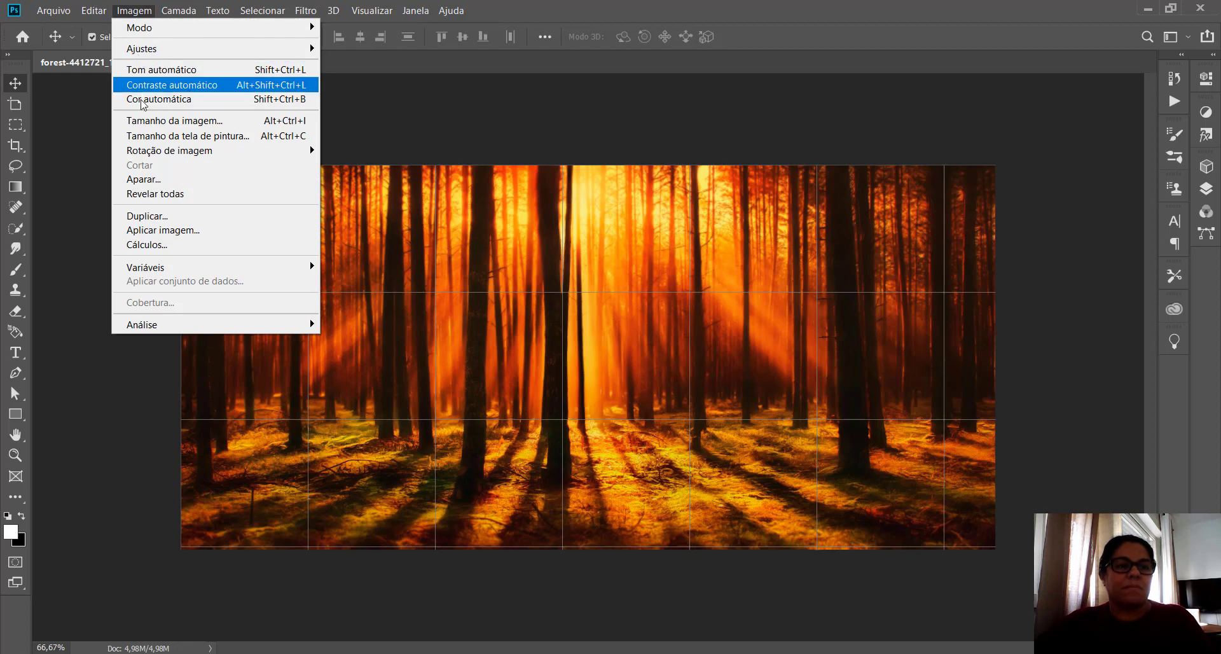
pyautogui.click(142, 119)
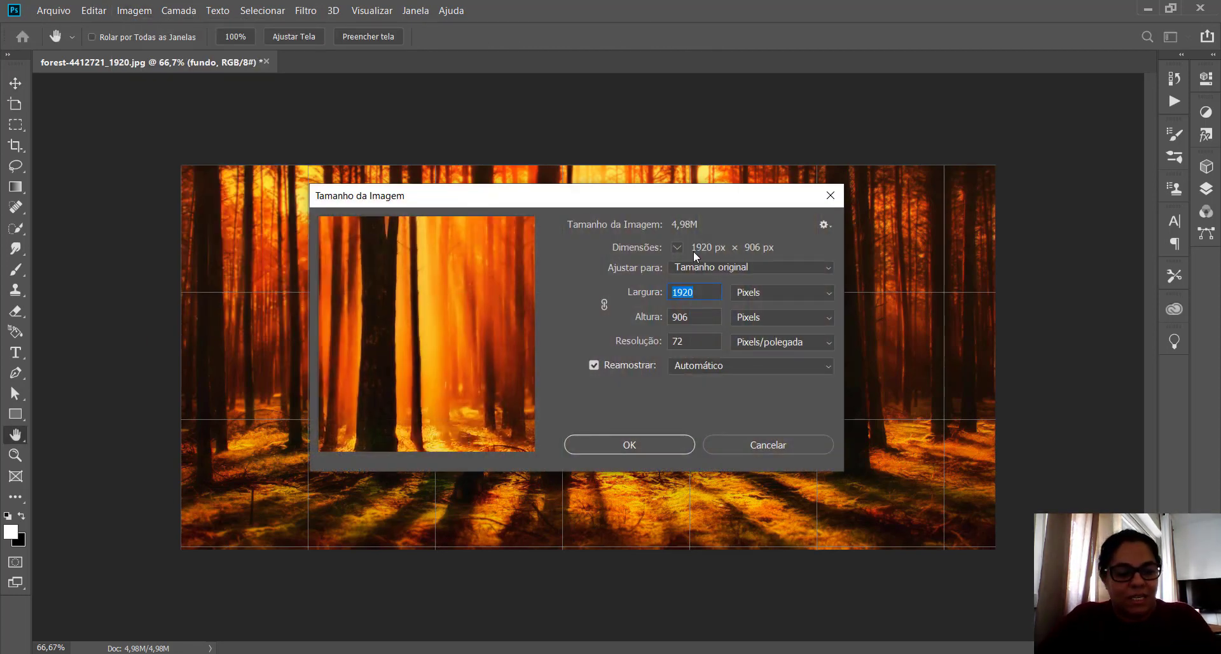
pyautogui.write('1200')
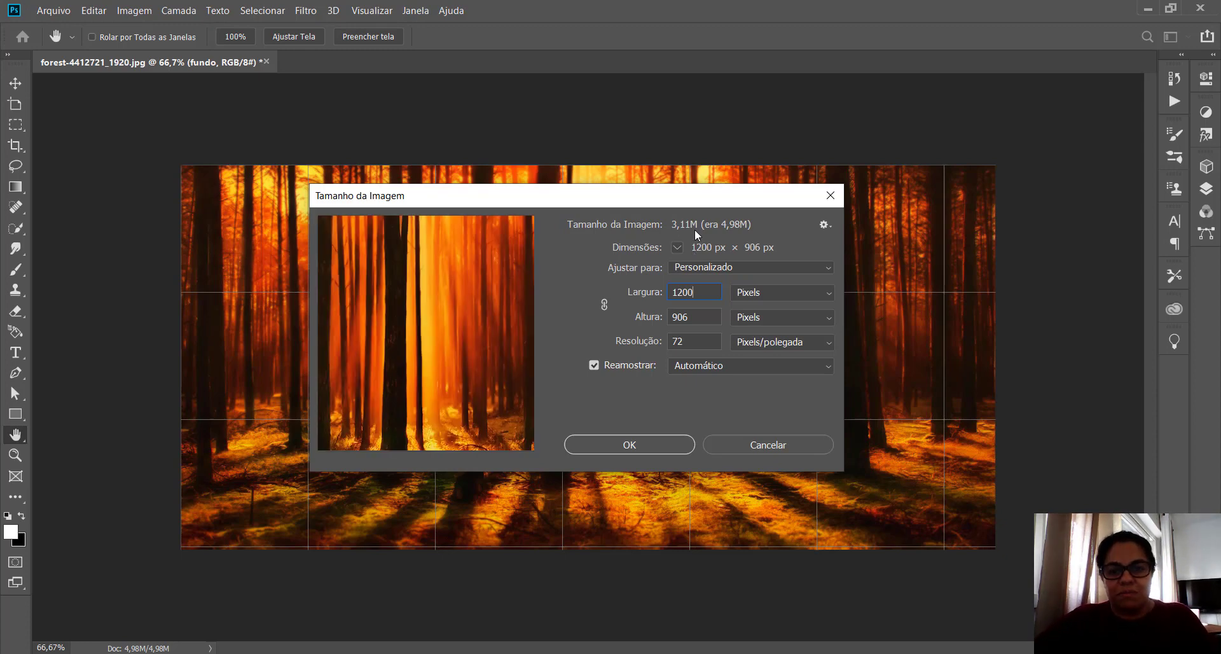
pyautogui.moveTo(693, 202); pyautogui.dragTo(890, 176)
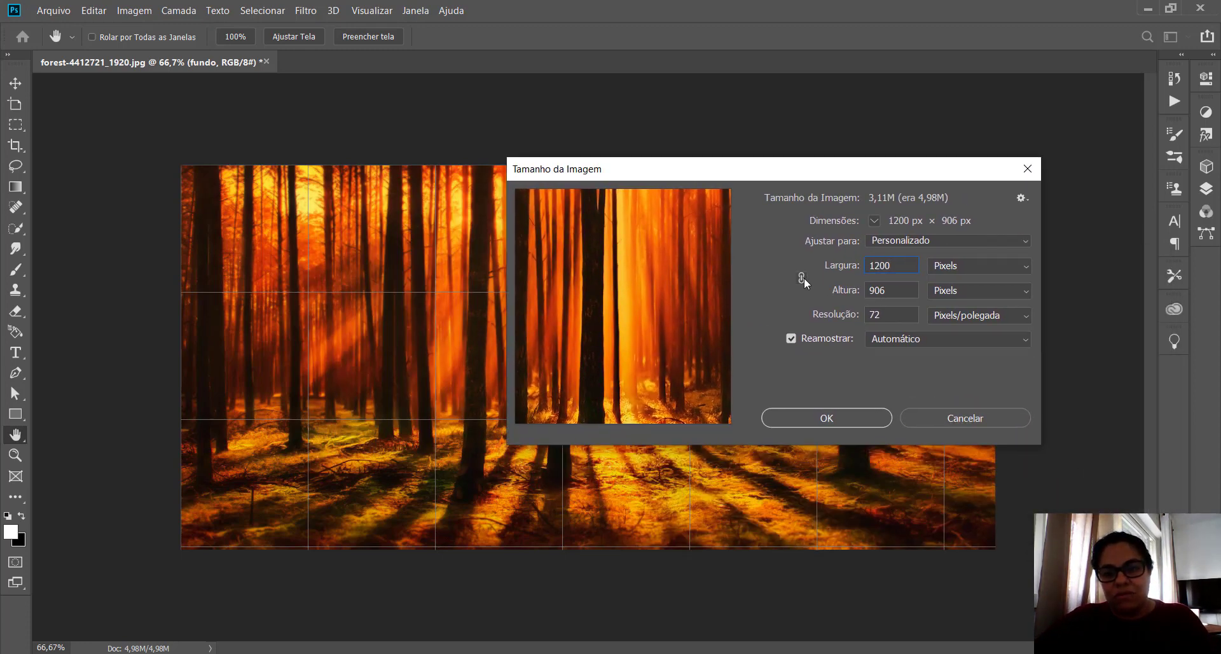
pyautogui.press('Tab')
pyautogui.write('900')
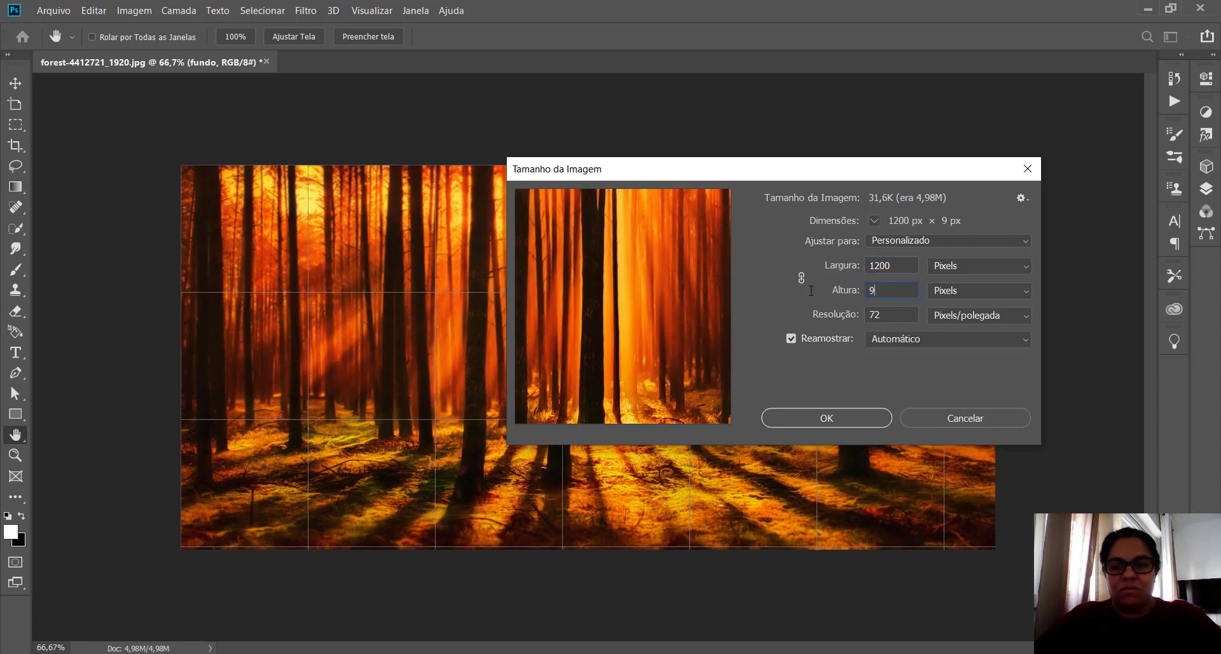
pyautogui.click(853, 421)
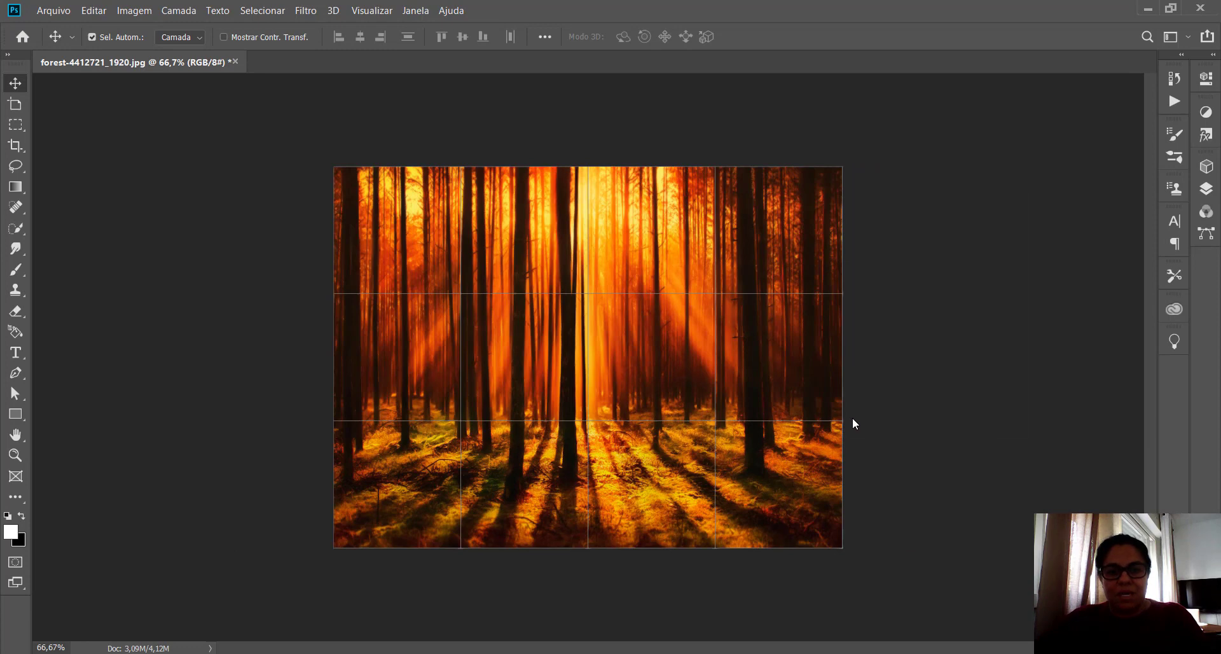
pyautogui.hotkey('ctrl', '1')
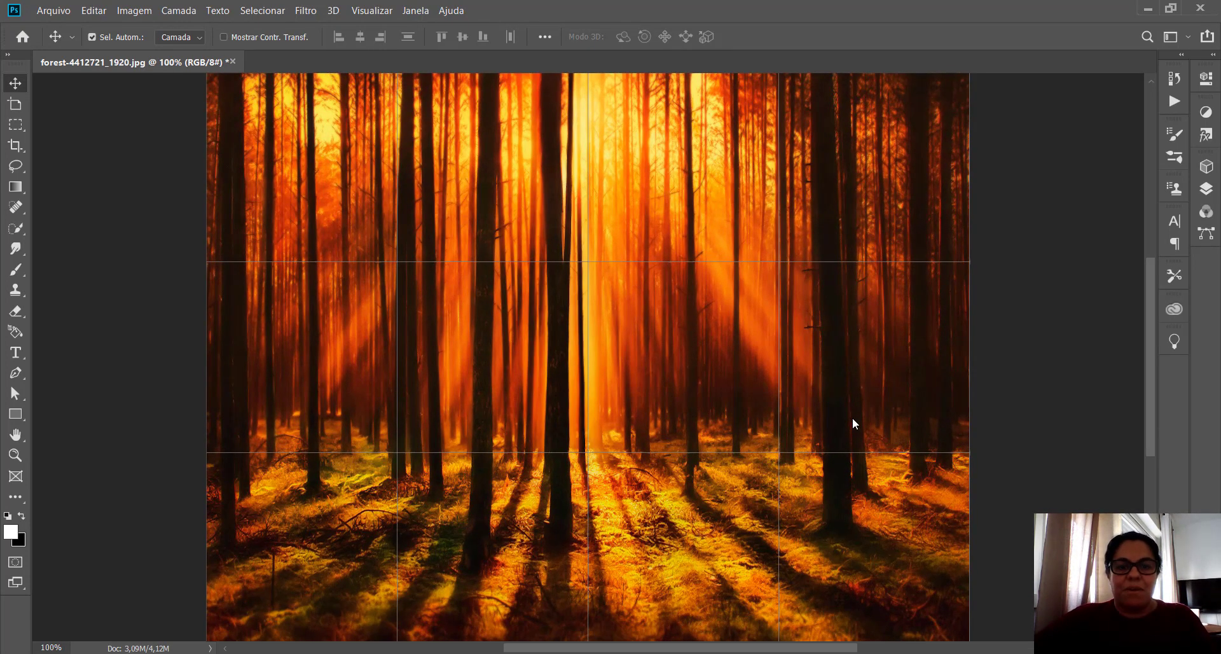
pyautogui.hotkey('ctrl', '-')
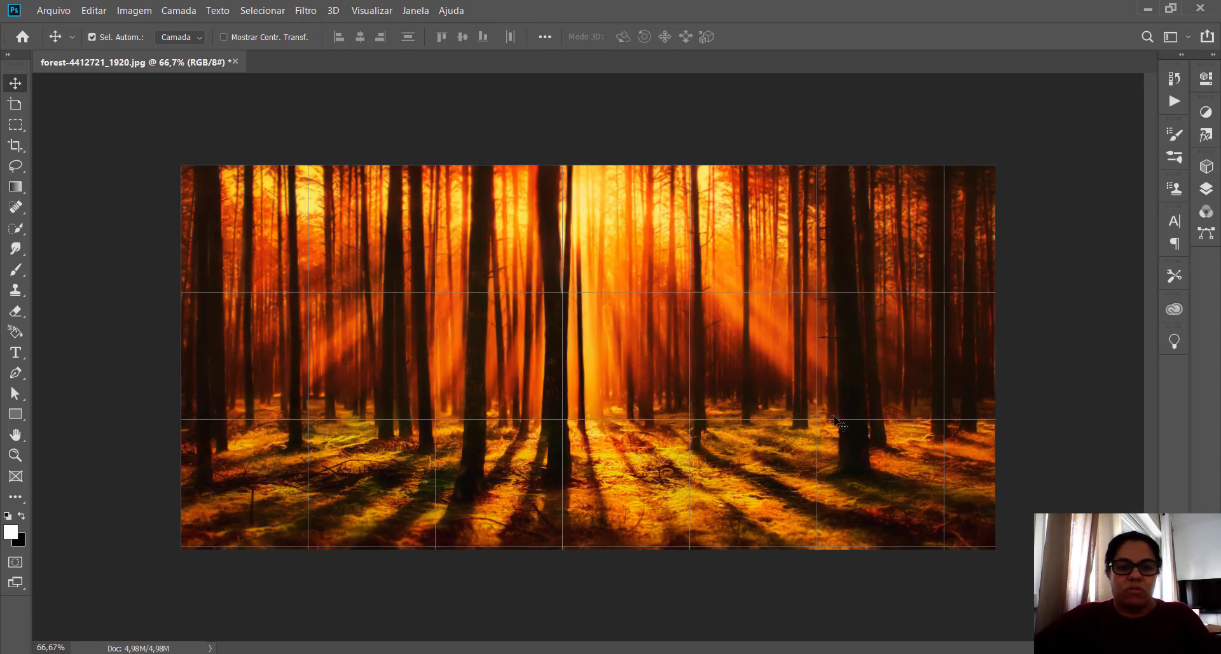
# Step: Set the image width to 1200 pixels in the image size settings with the proportions linked
pyautogui.click(139, 15)
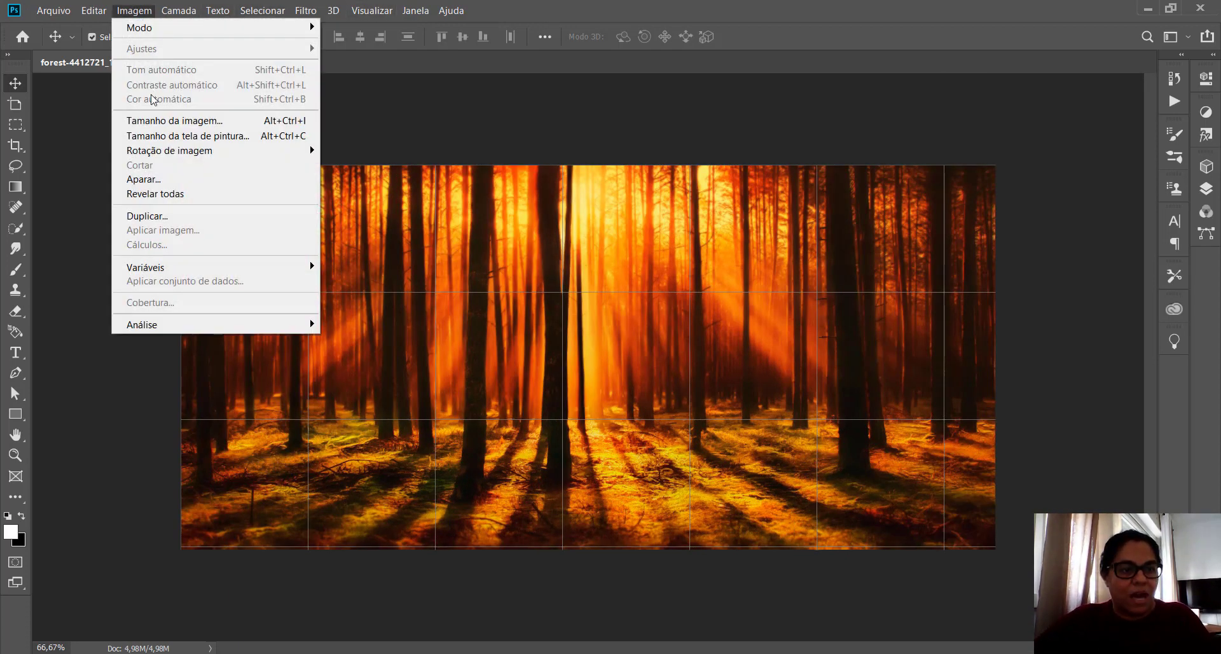
pyautogui.click(156, 120)
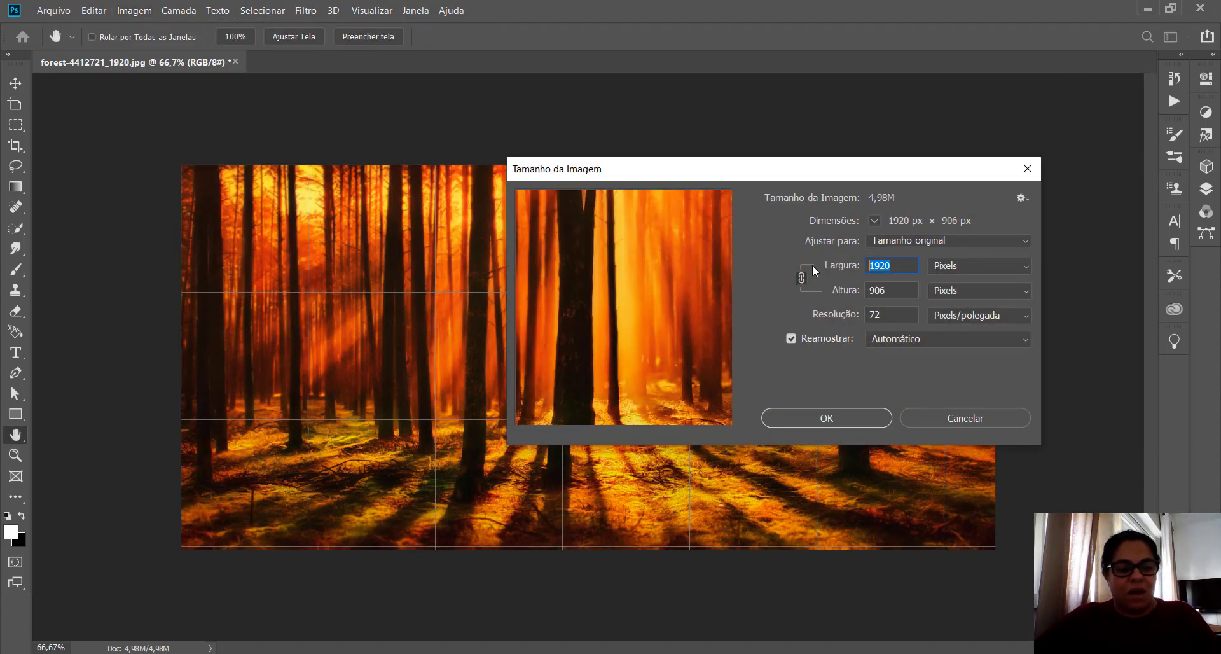
pyautogui.write('1200')
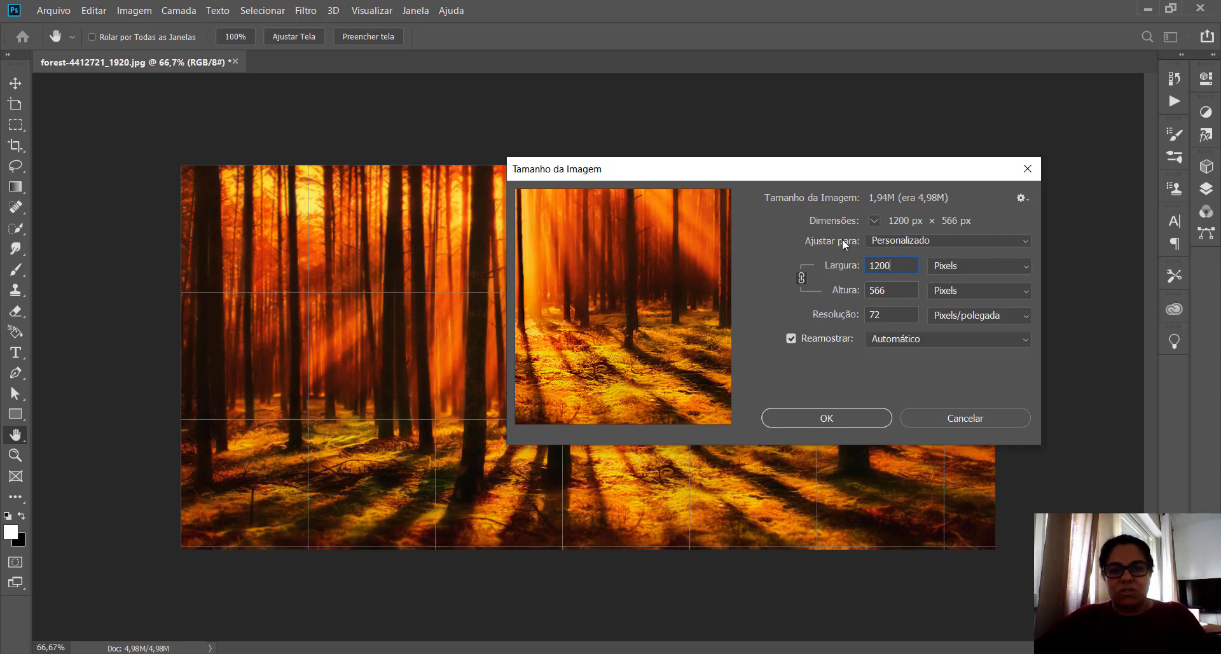
pyautogui.moveTo(859, 171); pyautogui.dragTo(954, 117)
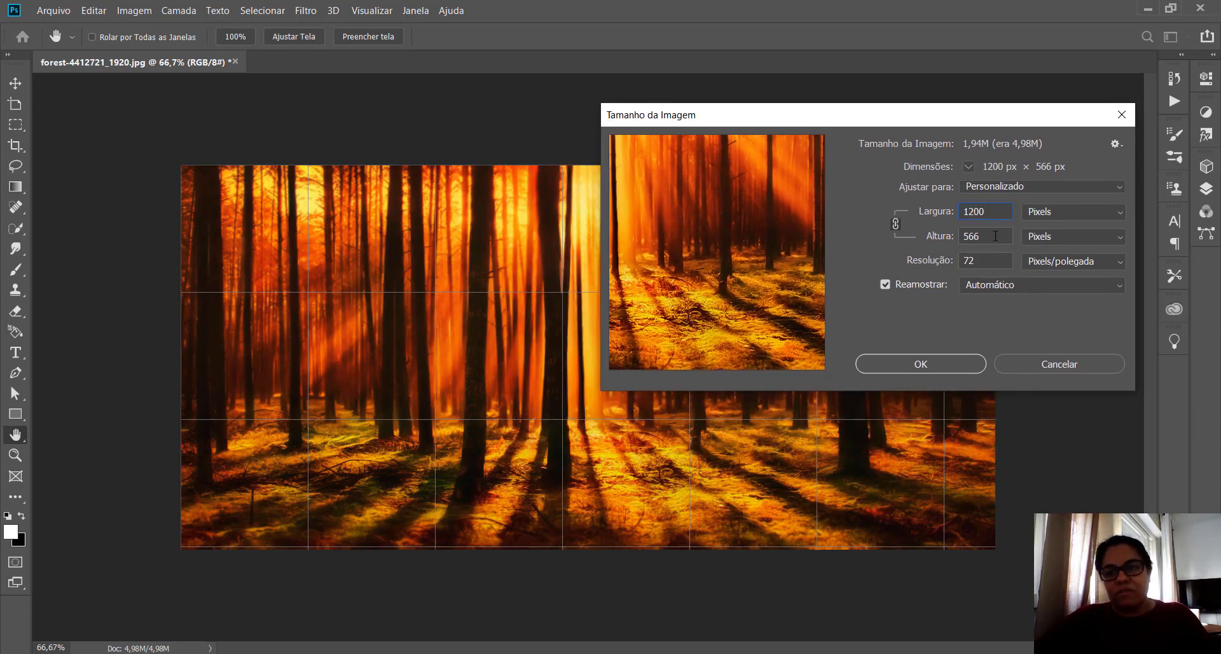
pyautogui.hotkey('ctrl', 'z')
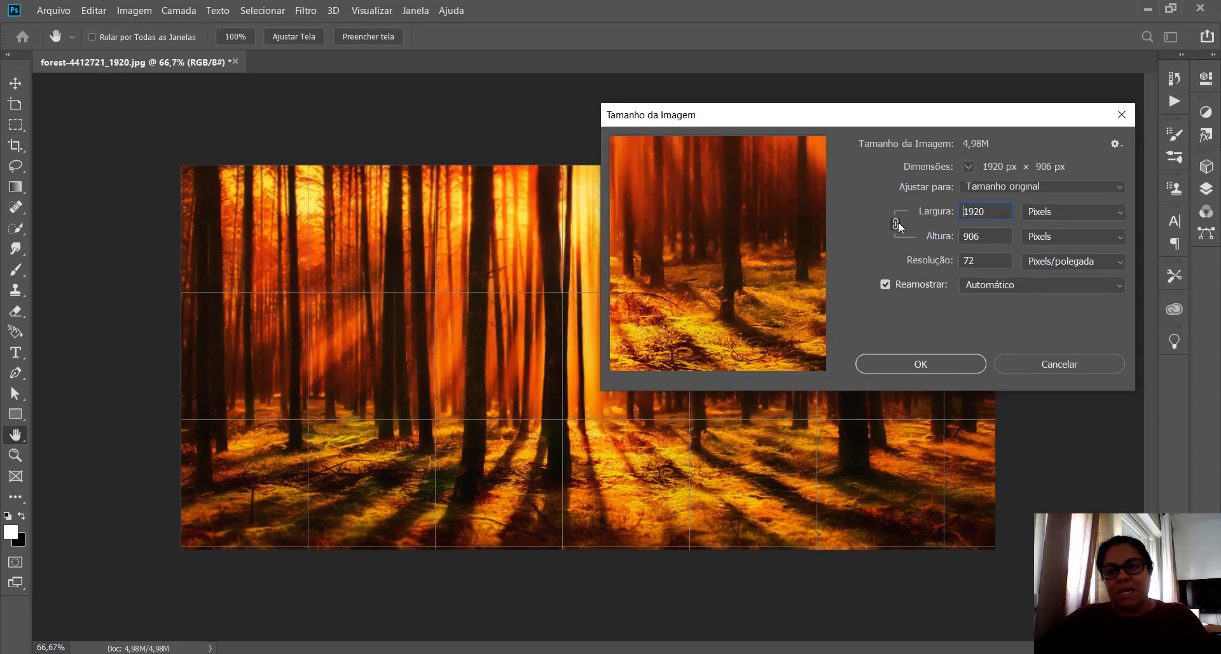
pyautogui.doubleClick(989, 212)
pyautogui.write('1200')
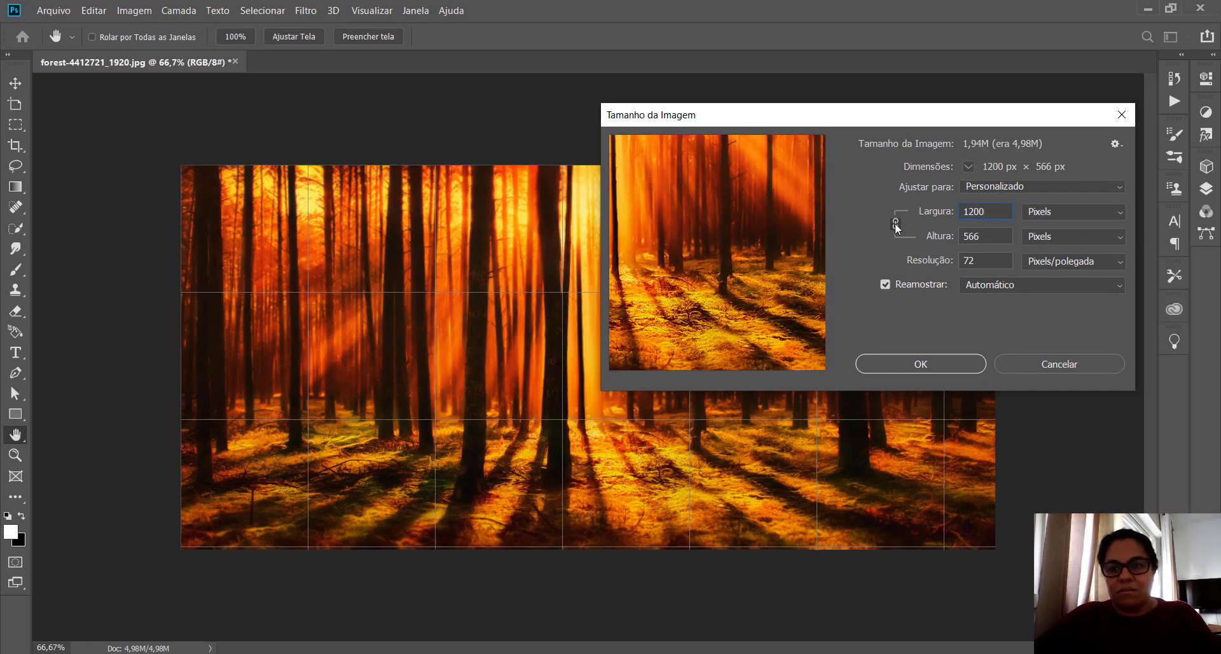
# Step: Unlink width and height, set the image height to 600 pixels, and apply the resize, viewing the result at 100%
pyautogui.click(895, 223)
pyautogui.doubleClick(987, 237)
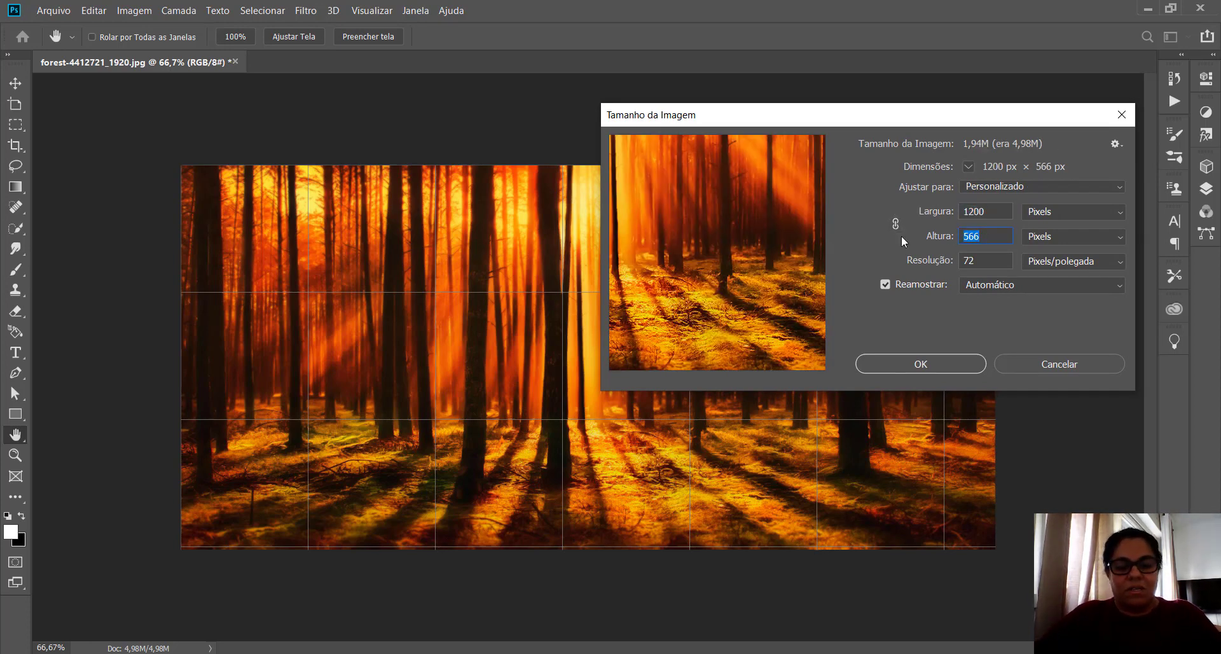
pyautogui.write('600')
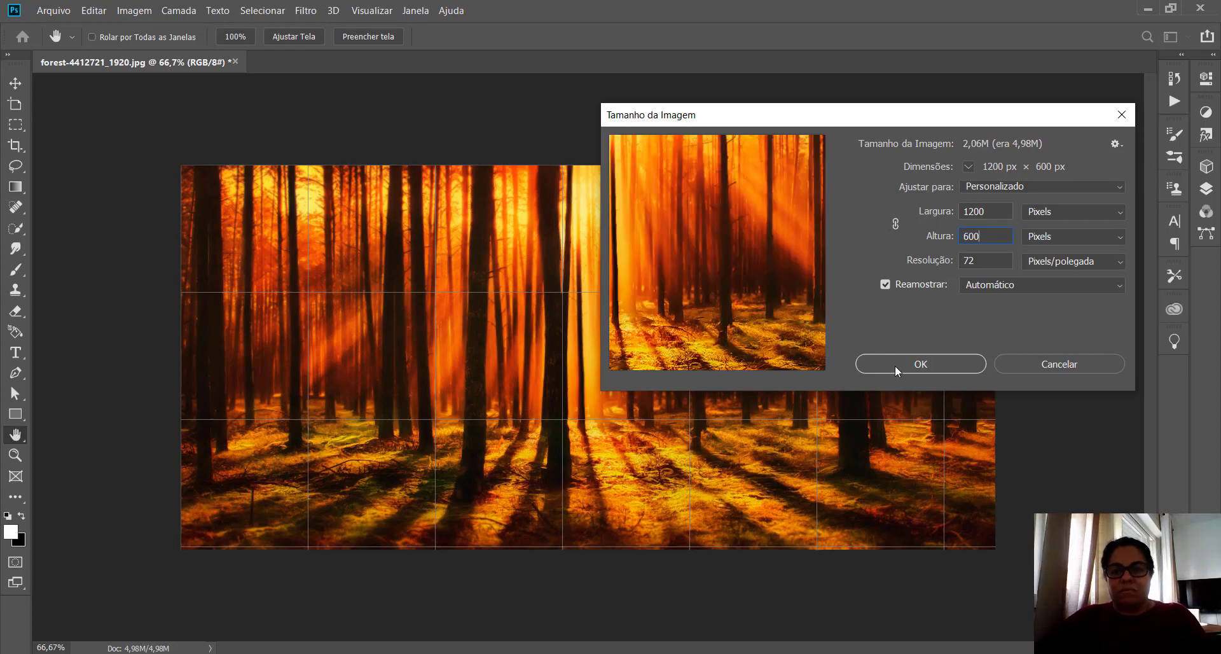
pyautogui.click(898, 372)
pyautogui.press('v')
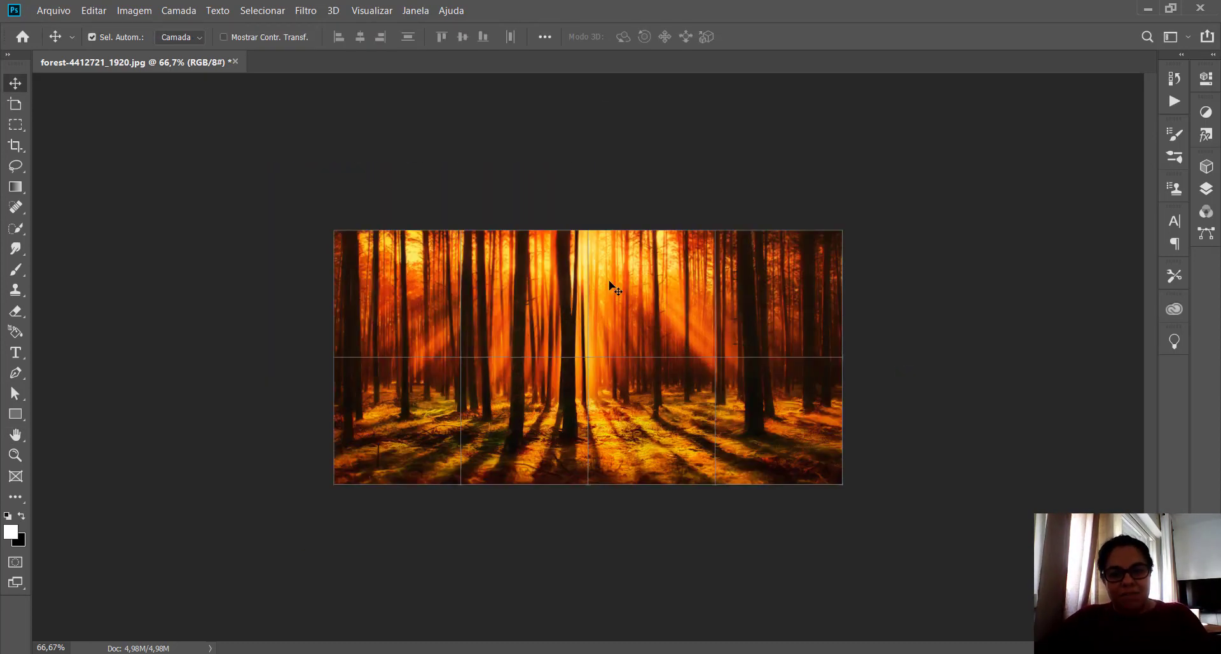
pyautogui.hotkey('ctrl', '1')
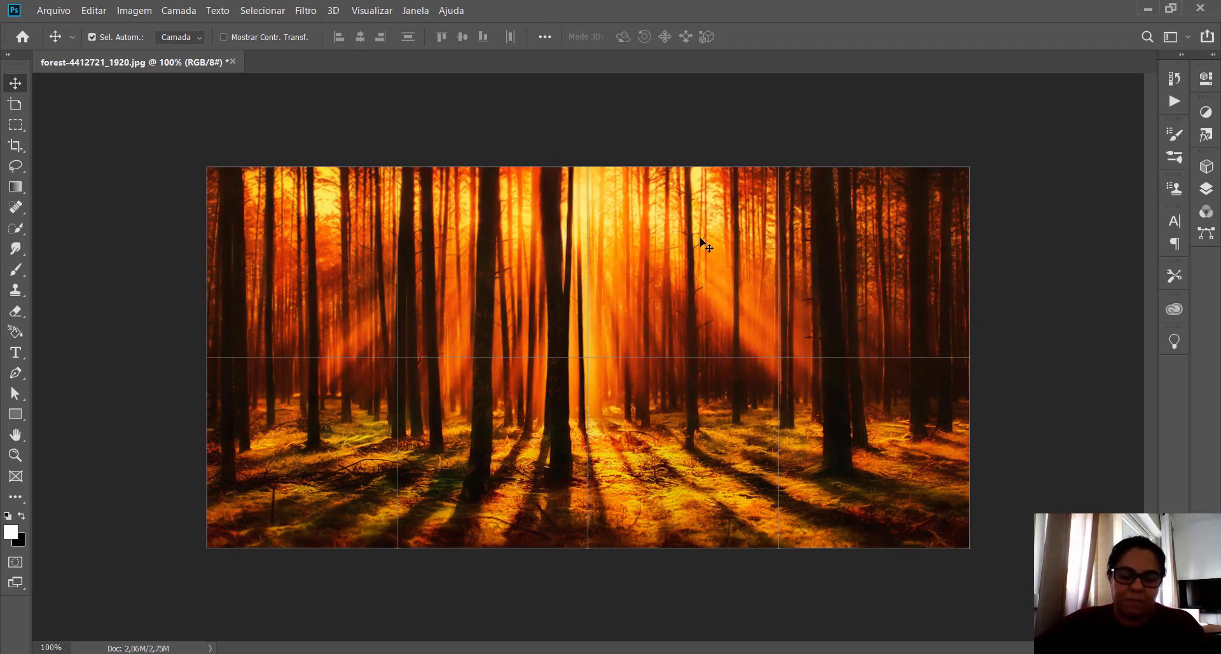
# Step: Select one-pixel columns along the three inner vertical gridlines with the Single Column Marquee tool, adding each to the selection
pyautogui.click(17, 130)
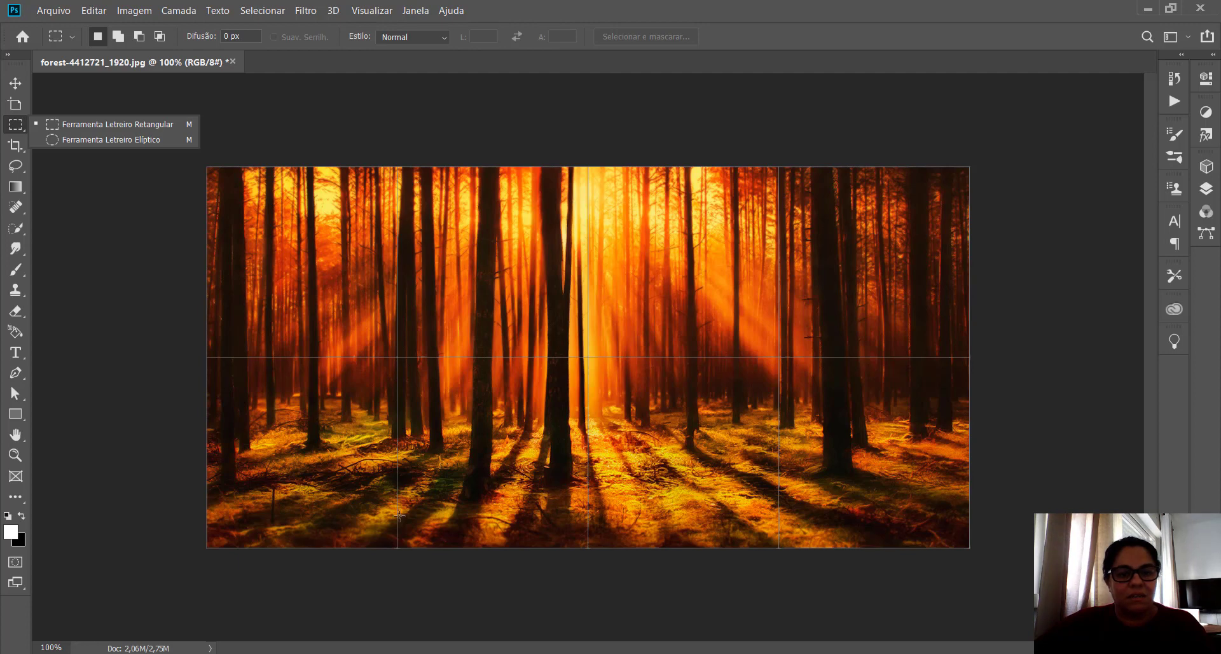
pyautogui.click(126, 124)
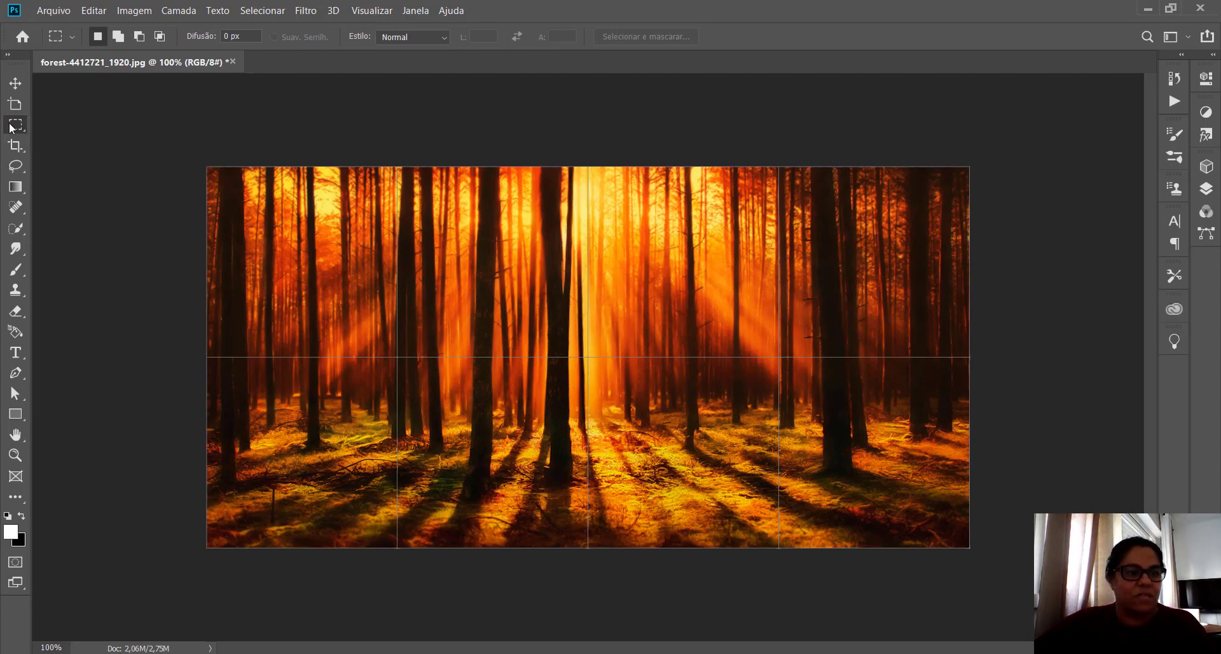
pyautogui.click(12, 497)
pyautogui.rightClick(12, 495)
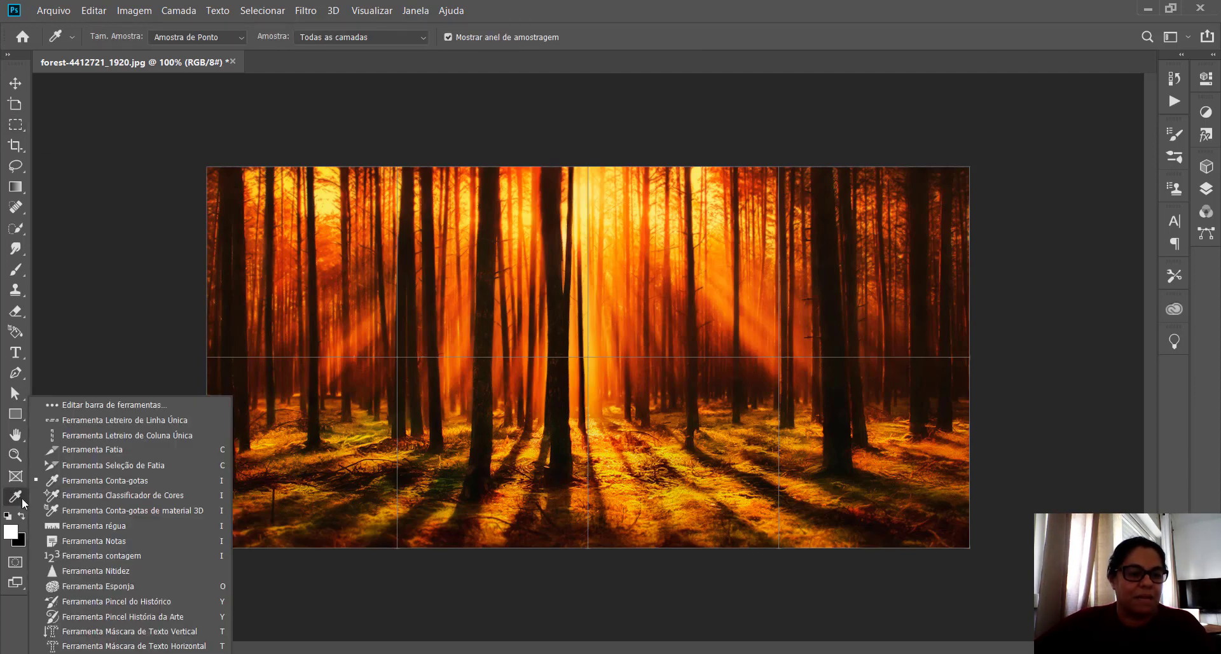
pyautogui.click(113, 436)
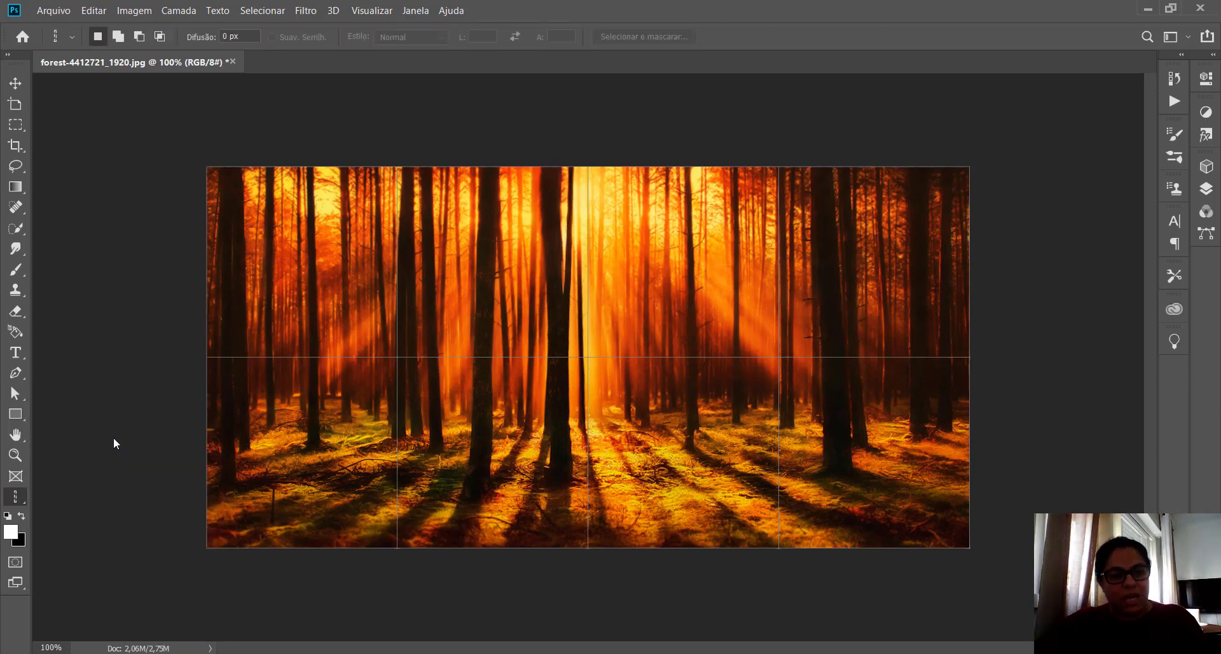
pyautogui.click(395, 168)
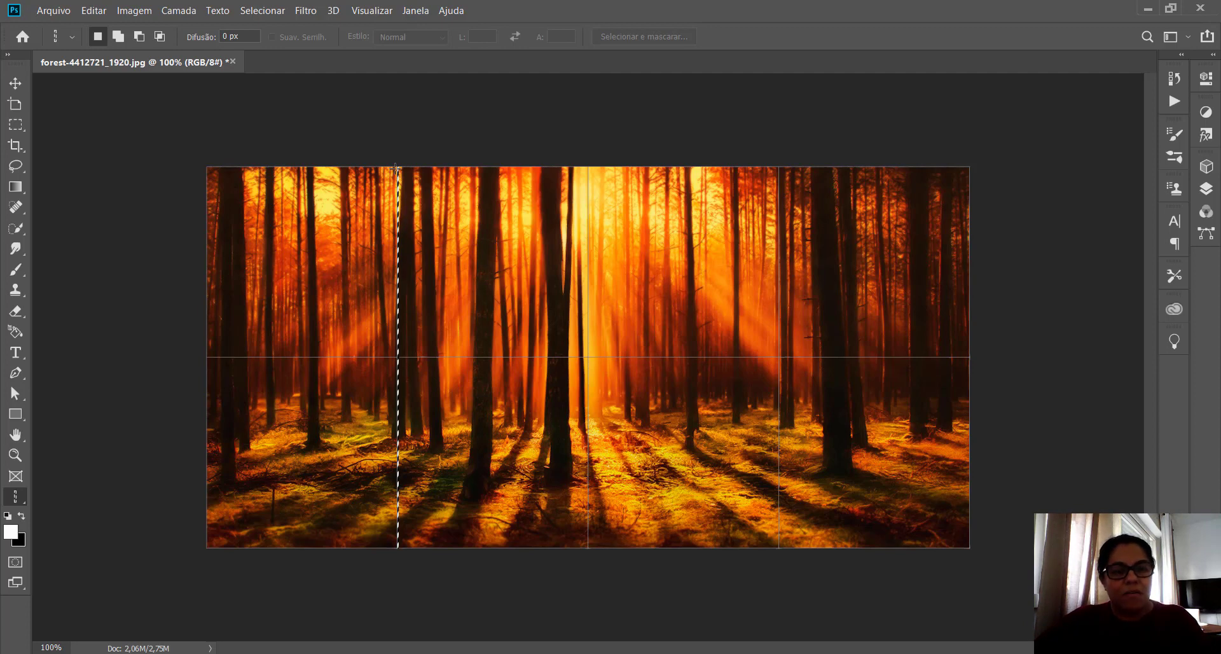
pyautogui.press('shift')
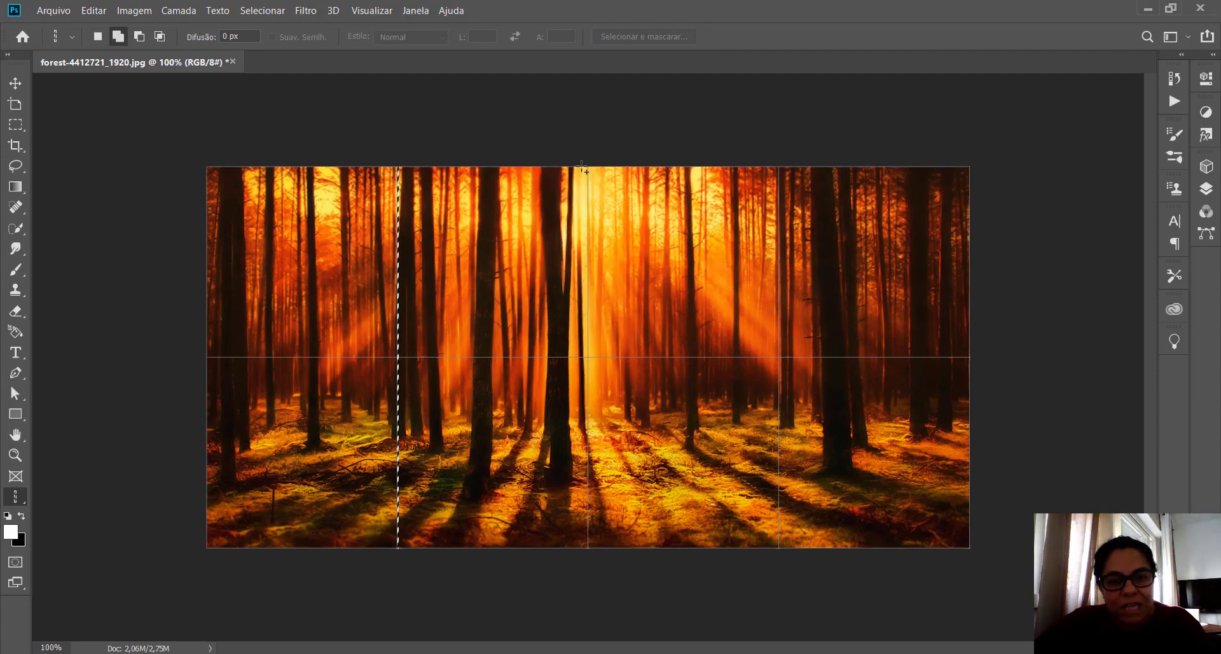
pyautogui.click(587, 169)
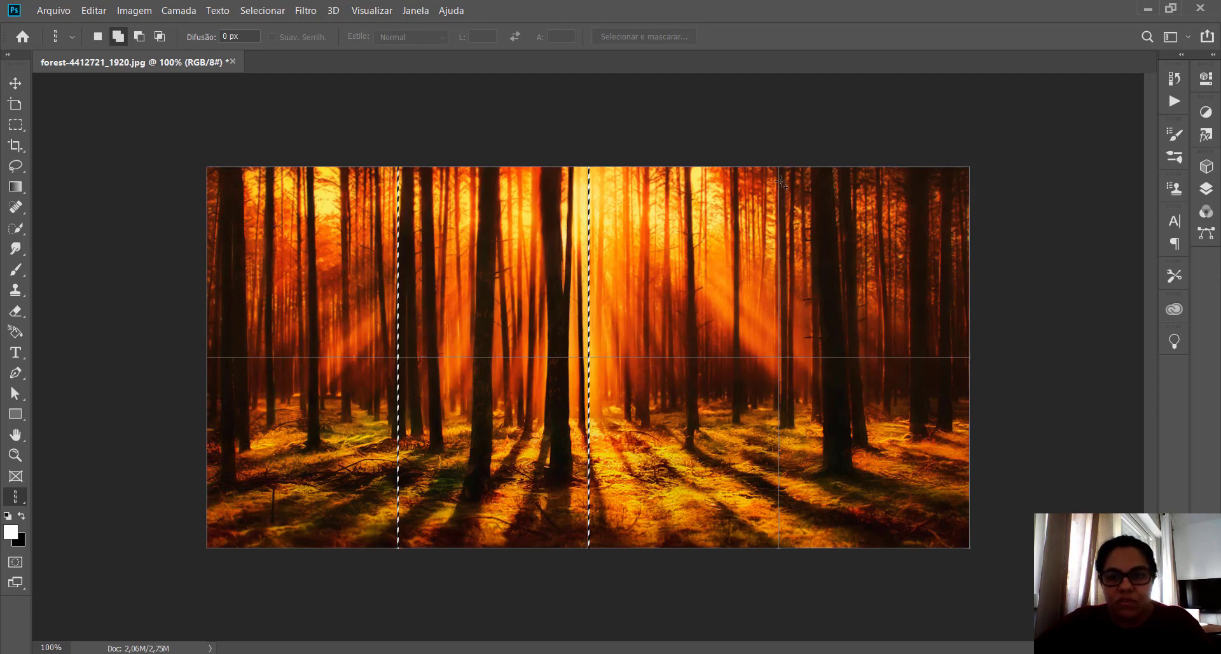
pyautogui.keyDown('shift'); pyautogui.click(780, 170); pyautogui.keyUp('shift')
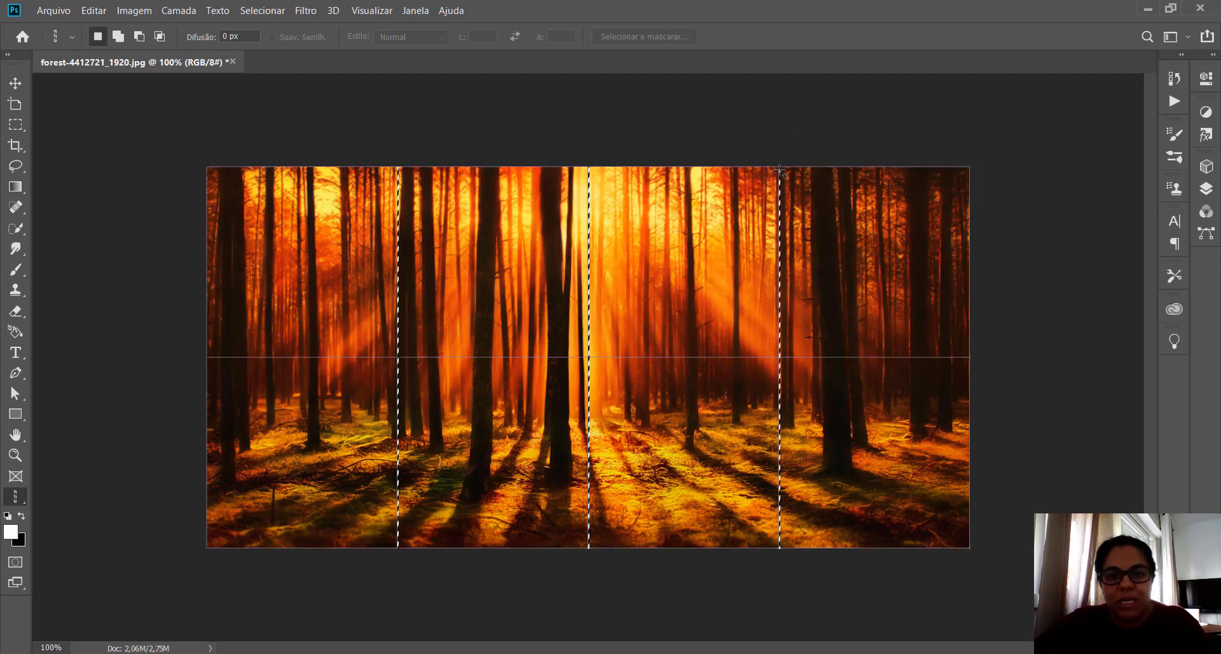
# Step: Add a one-pixel row along the middle horizontal gridline to the selection with the Single Row Marquee tool
pyautogui.rightClick(19, 500)
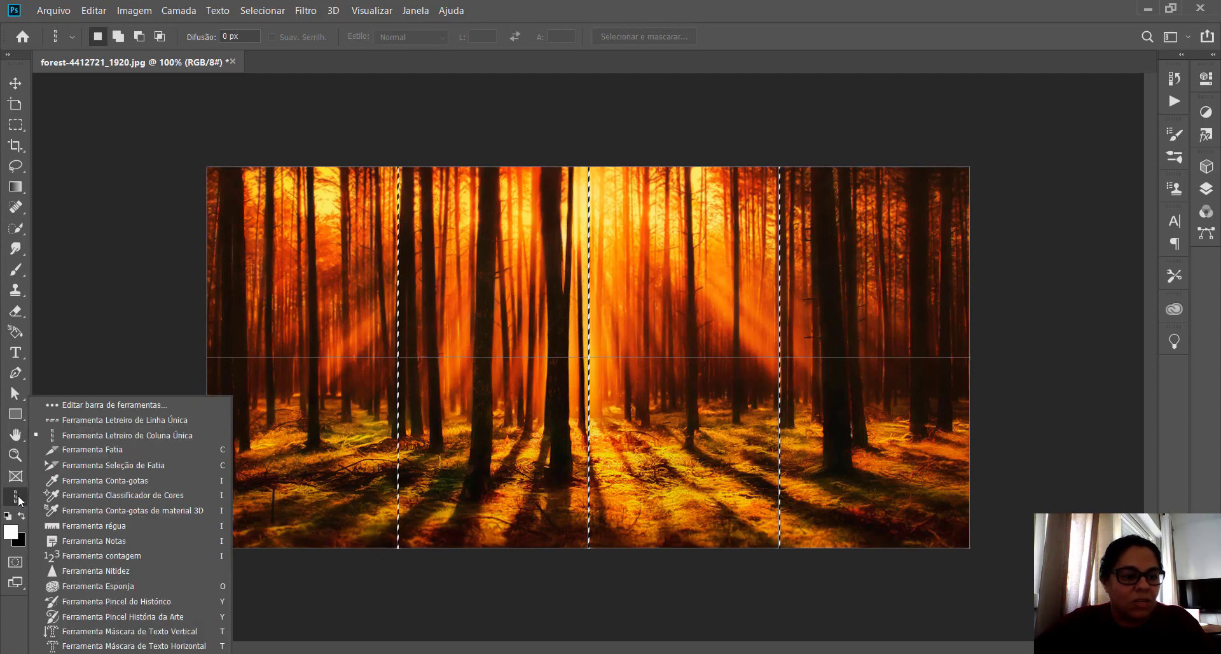
pyautogui.click(152, 421)
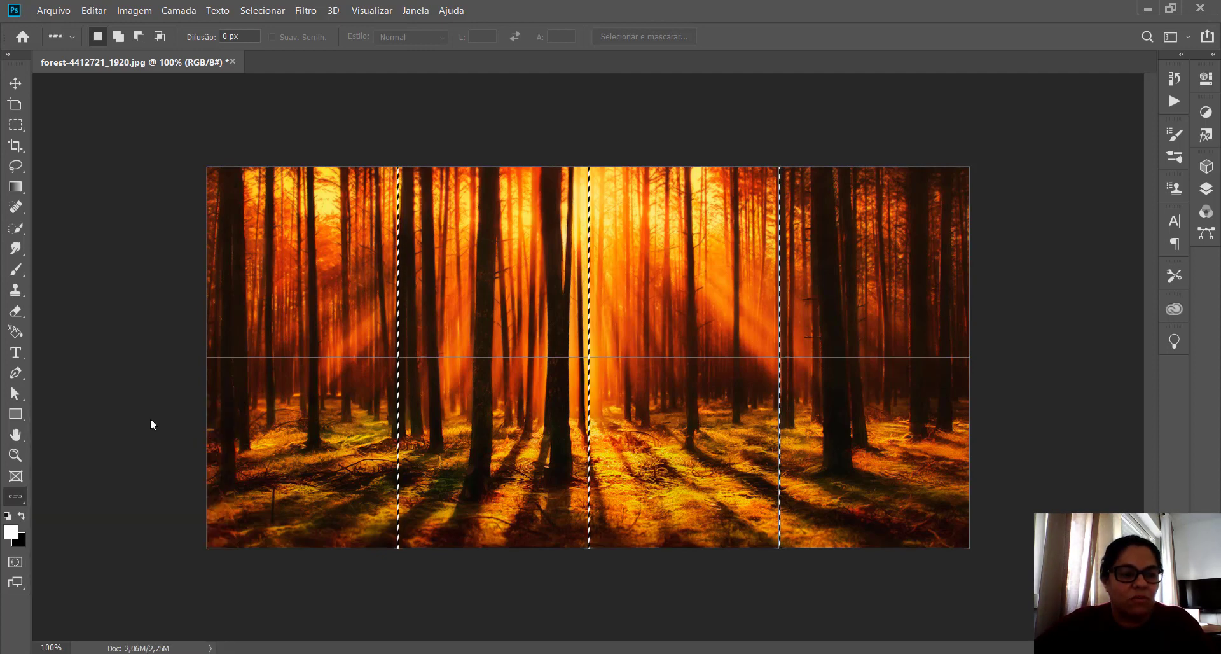
pyautogui.press('shift')
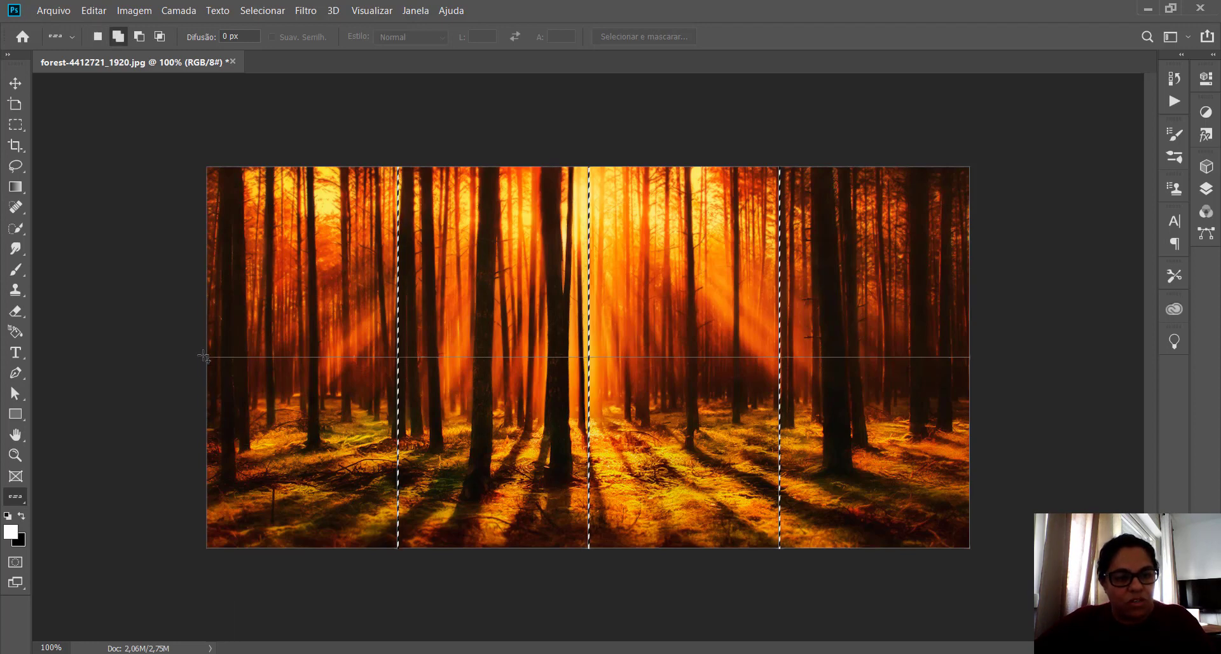
pyautogui.keyDown('shift'); pyautogui.click(204, 357); pyautogui.keyUp('shift')
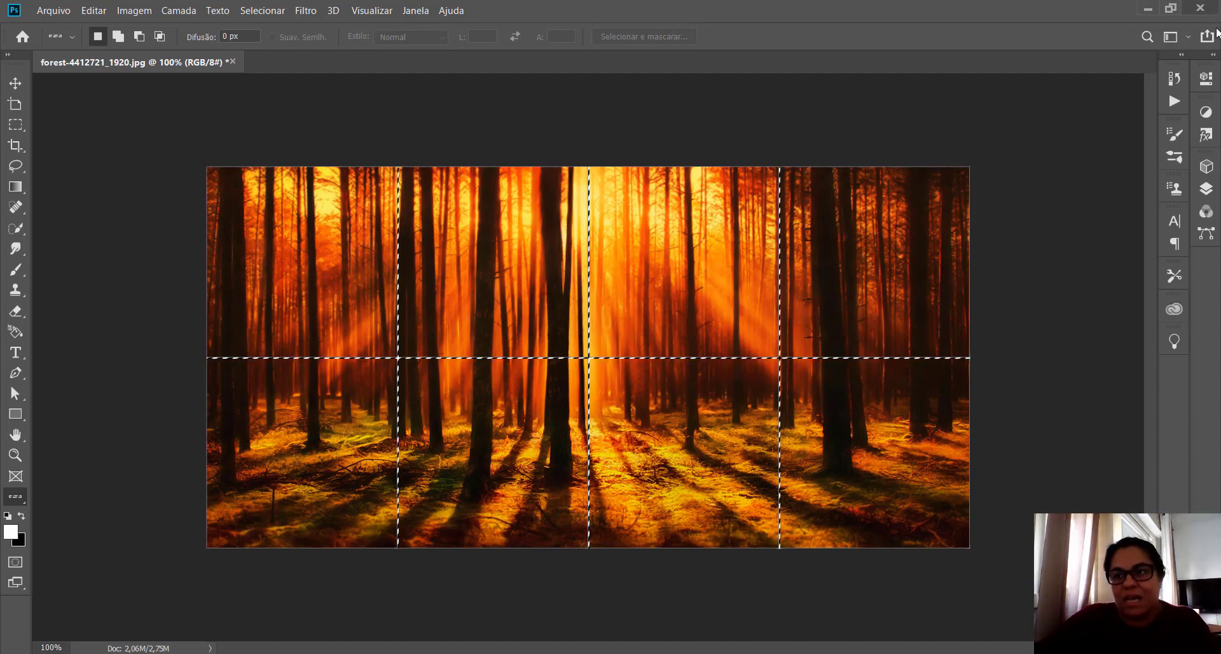
# Step: Create a new empty layer above the fundo layer
pyautogui.click(1213, 54)
pyautogui.click(1086, 225)
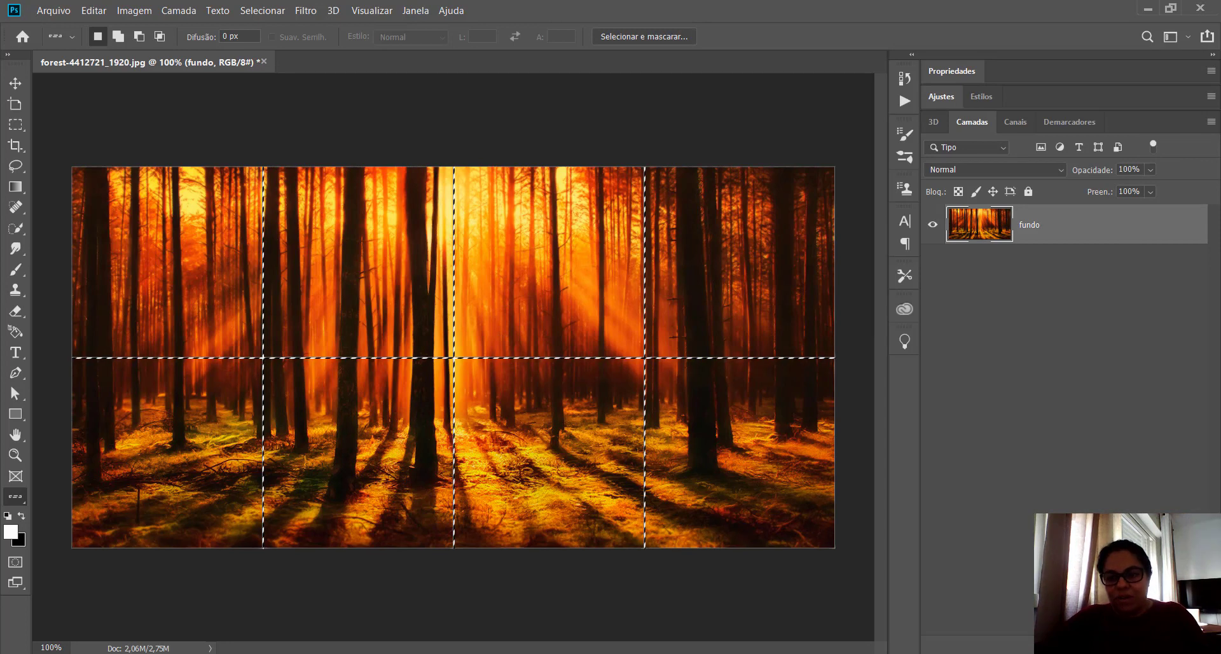
pyautogui.hotkey('ctrl', 'shift', 'alt', 'n')
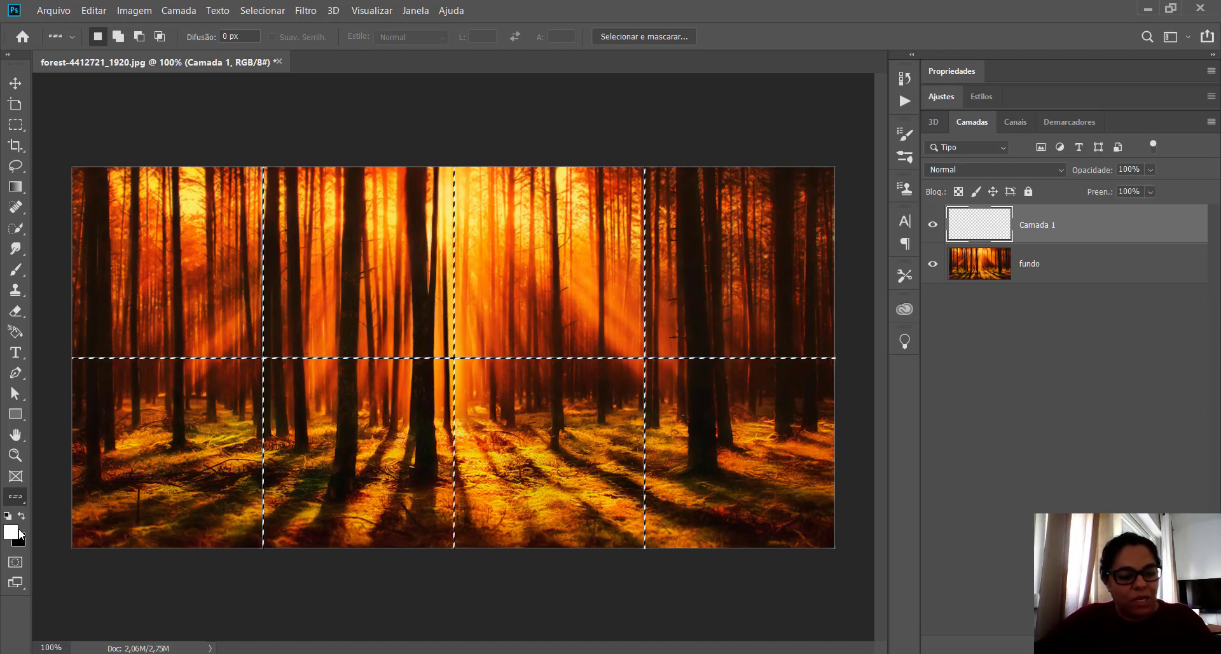
# Step: Fill the selected lines with white on the new layer and clear the selection
pyautogui.press('x')
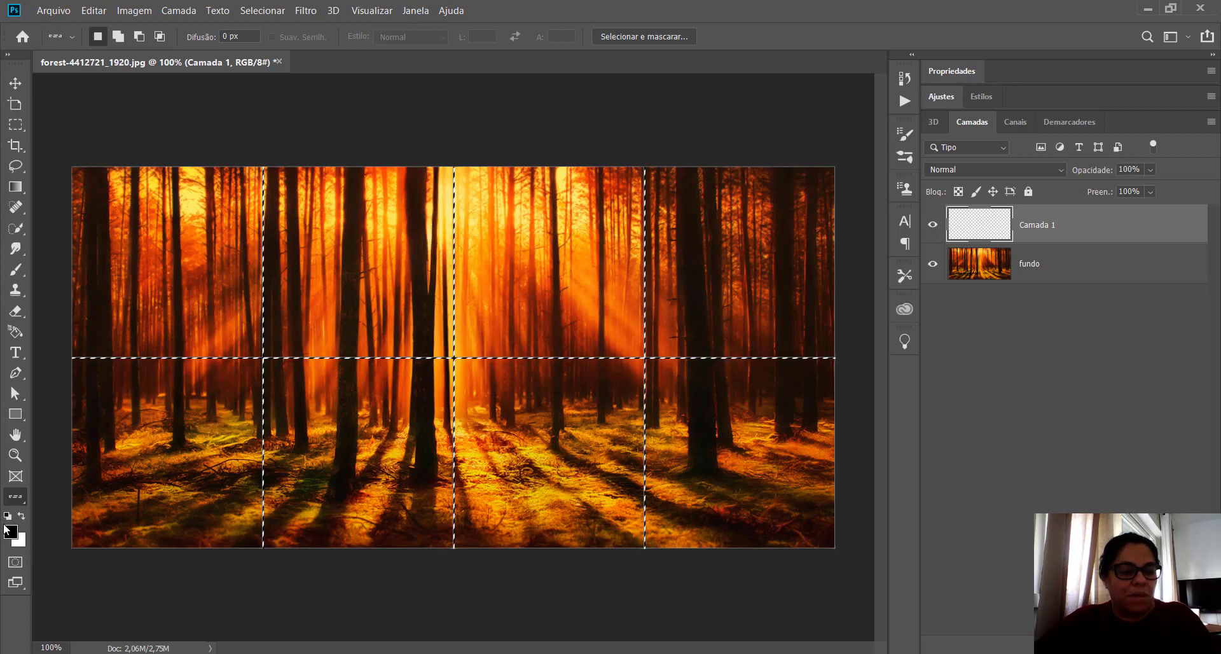
pyautogui.press('x')
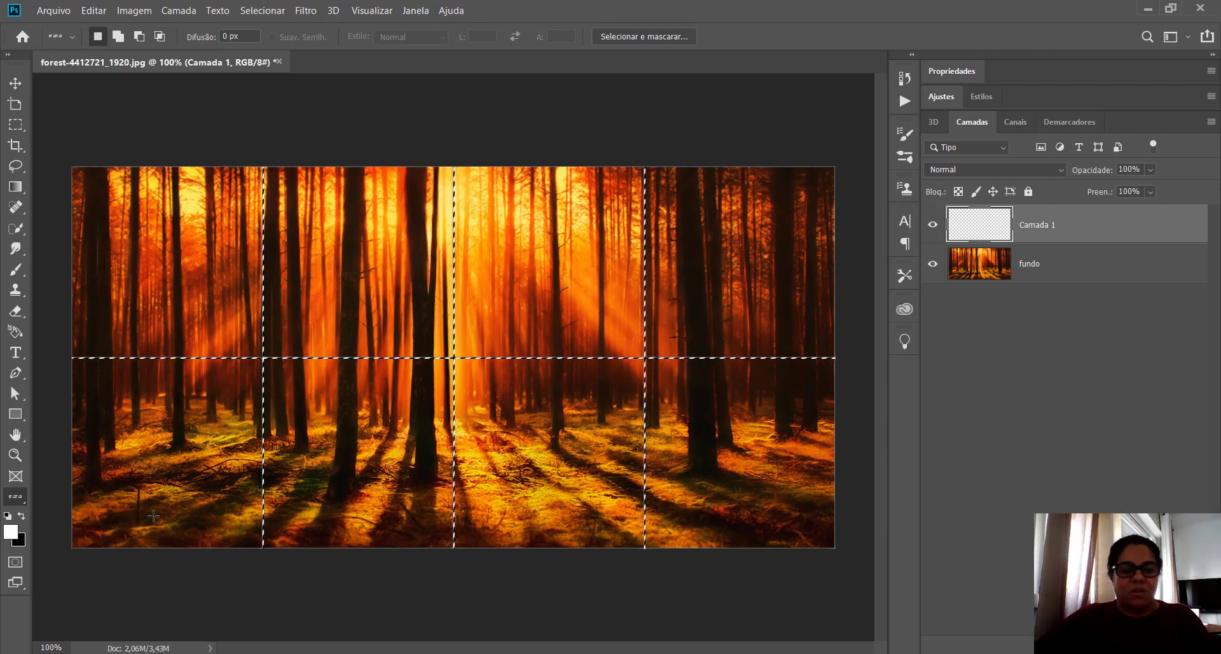
pyautogui.hotkey('ctrl', 'd')
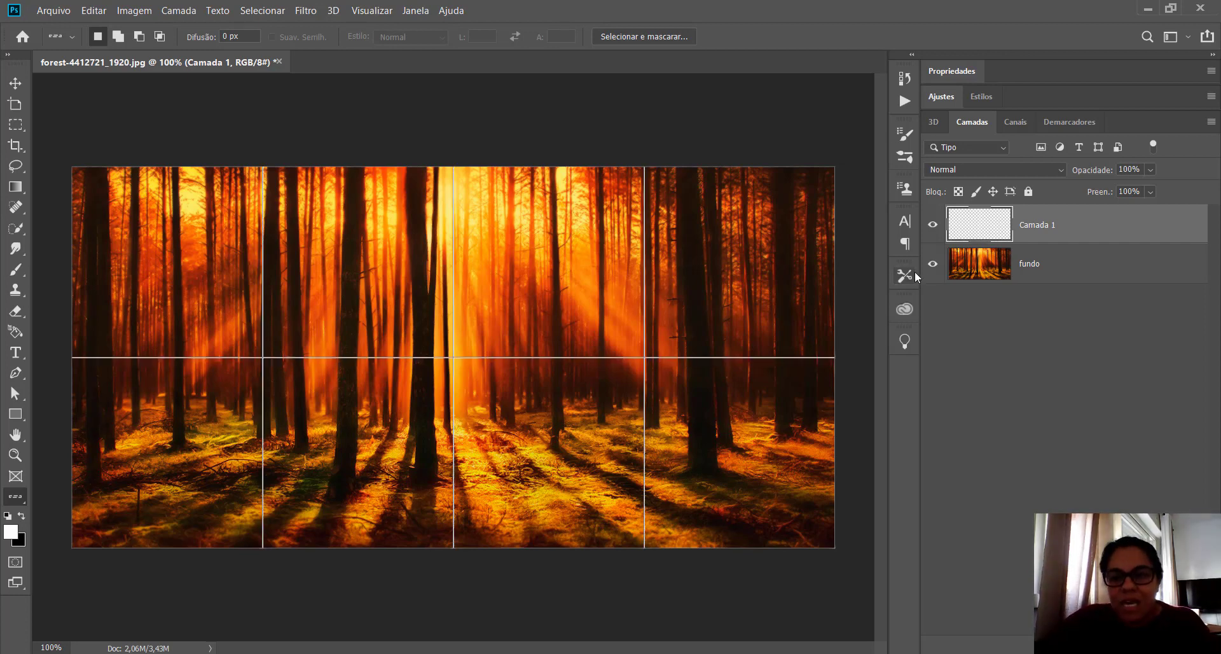
# Step: Check the white lines by toggling the fundo layer's visibility with the grid shown and hidden, and restore the grid
pyautogui.click(933, 263)
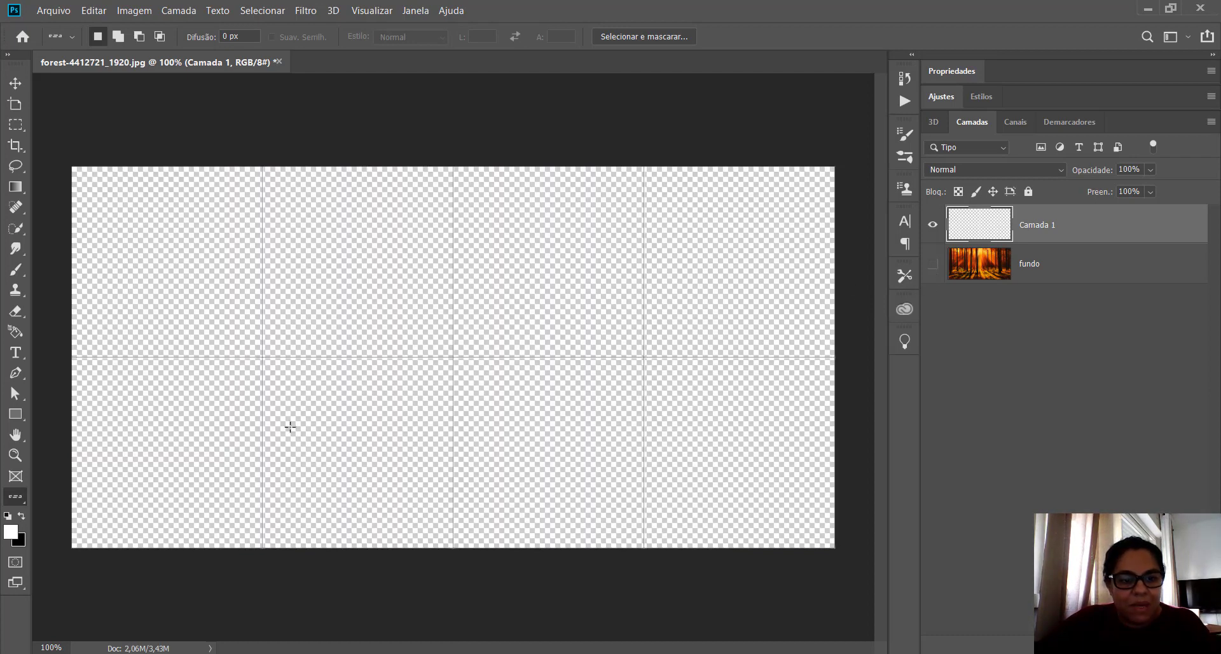
pyautogui.click(933, 263)
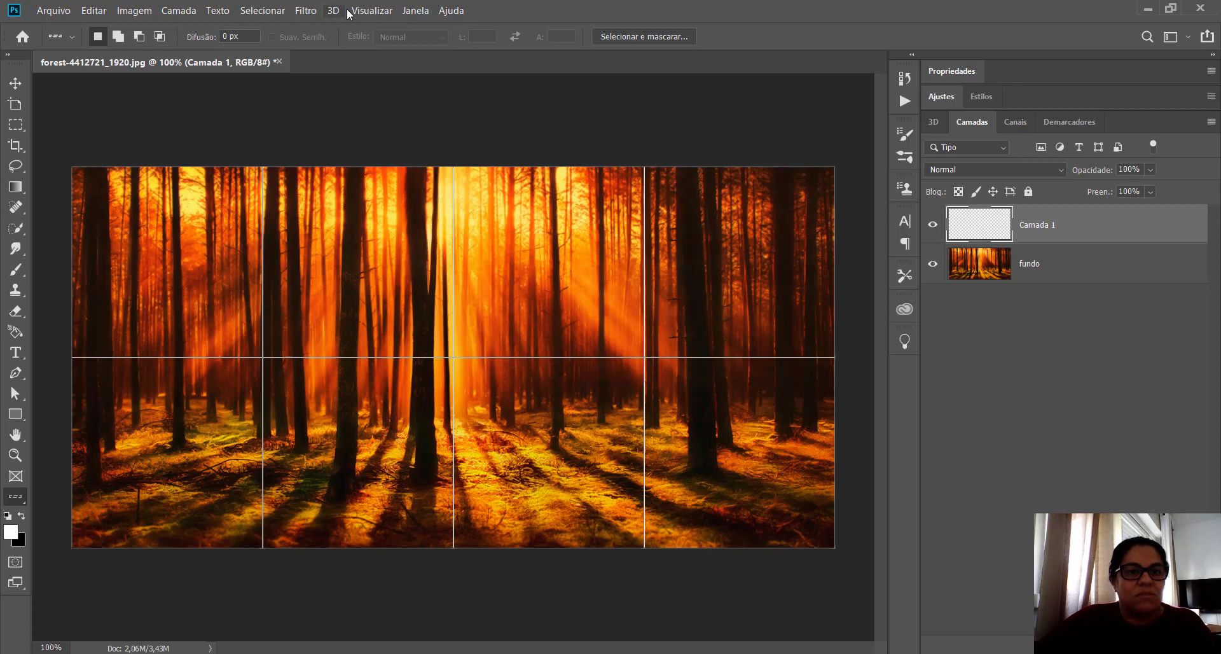
pyautogui.click(371, 11)
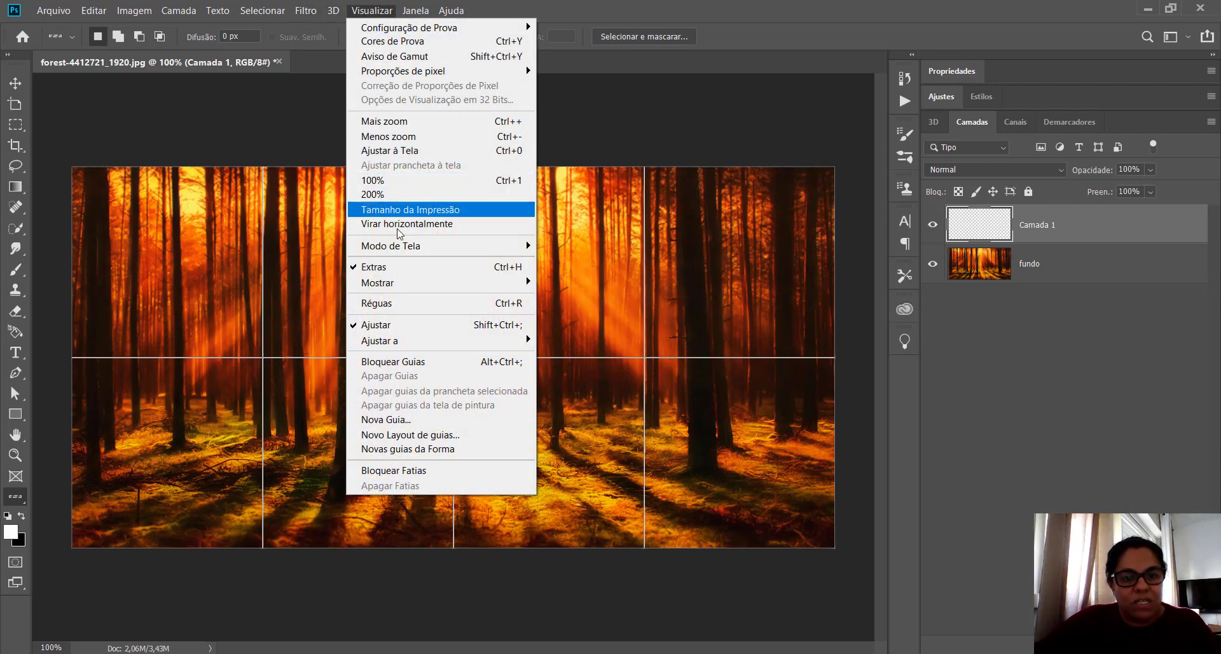
pyautogui.moveTo(397, 283)
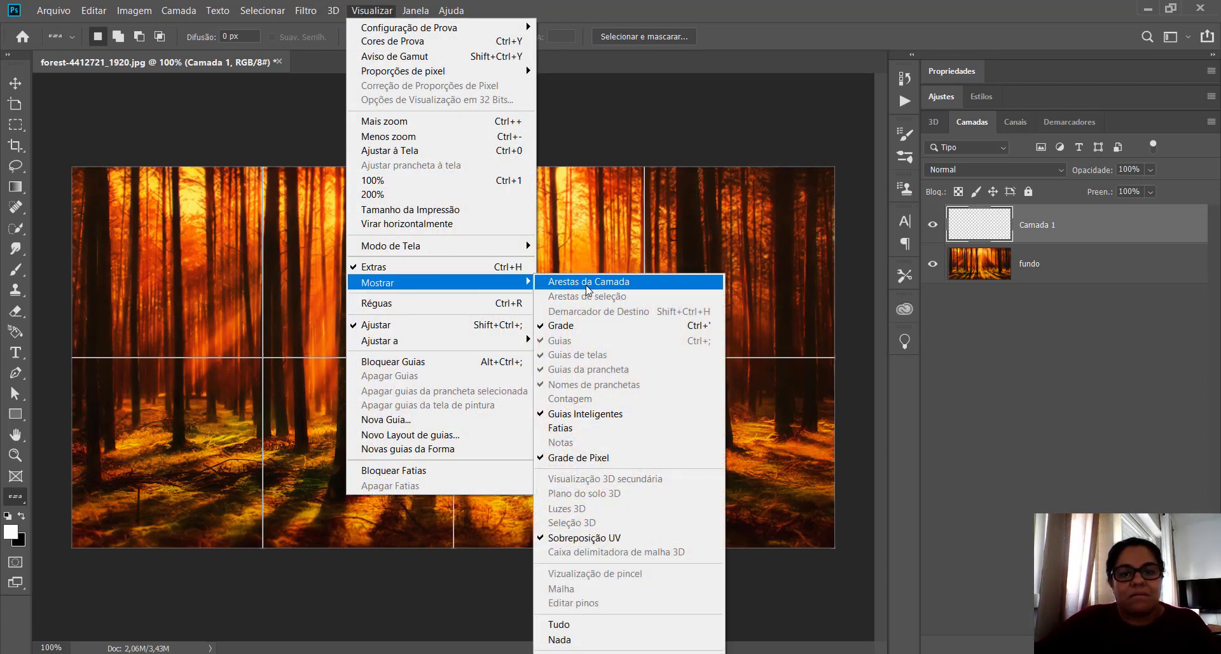
pyautogui.click(596, 325)
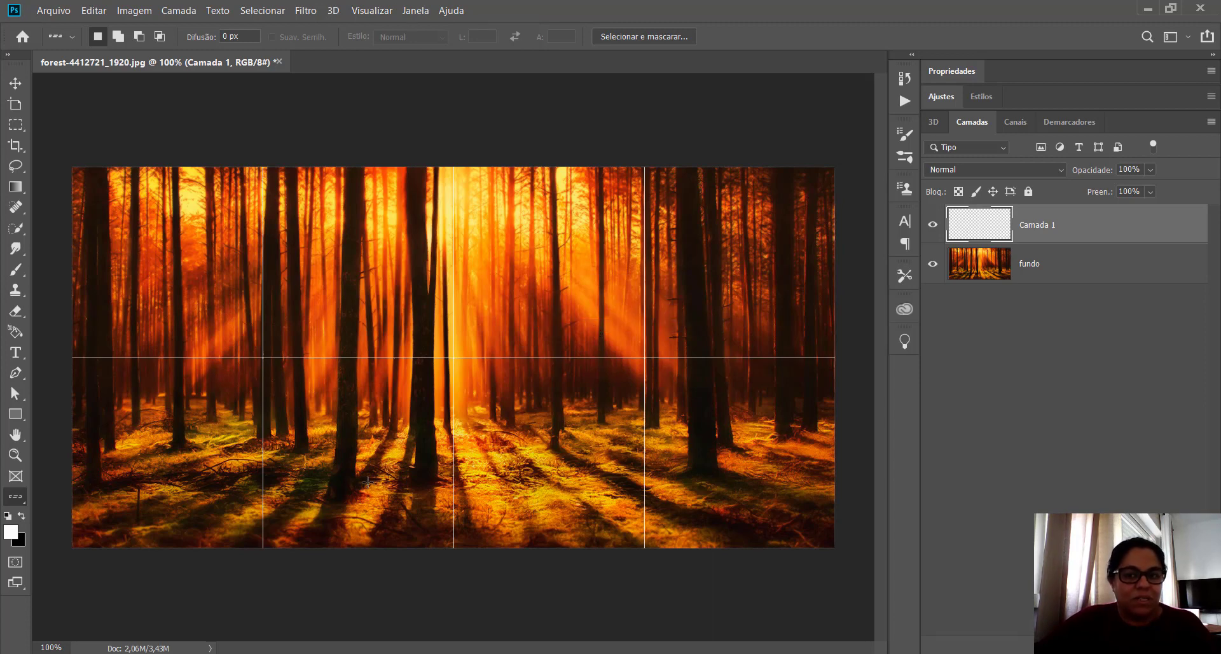
pyautogui.click(932, 264)
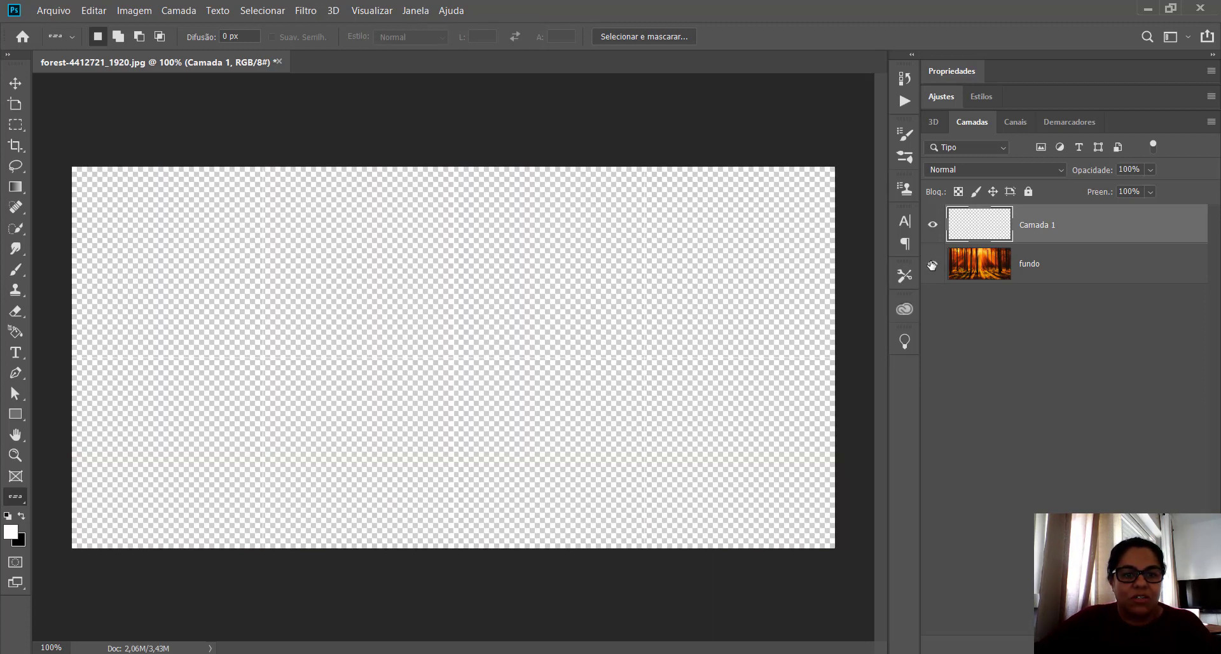
pyautogui.click(933, 264)
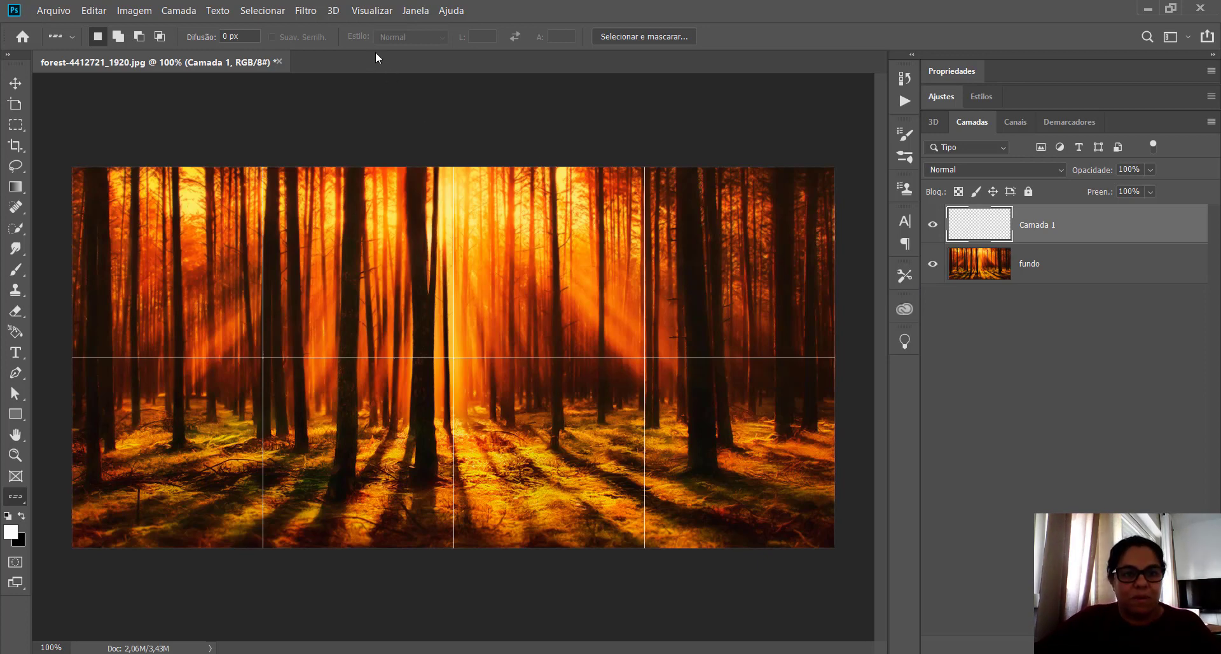
pyautogui.click(373, 11)
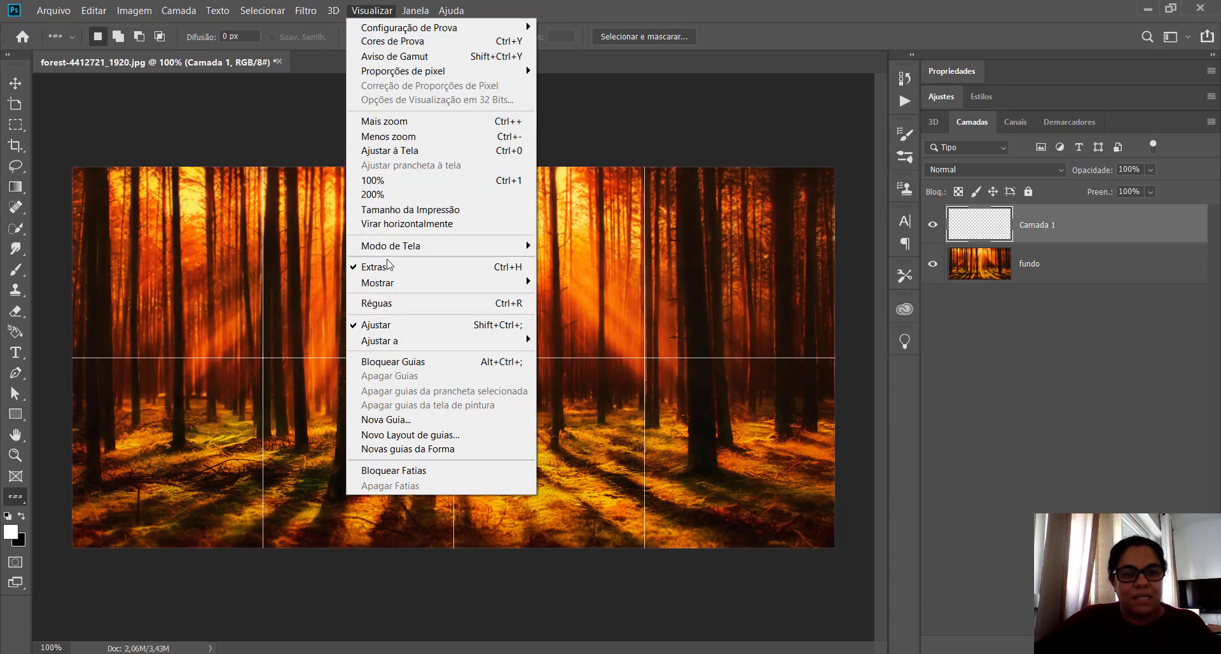
pyautogui.moveTo(390, 283)
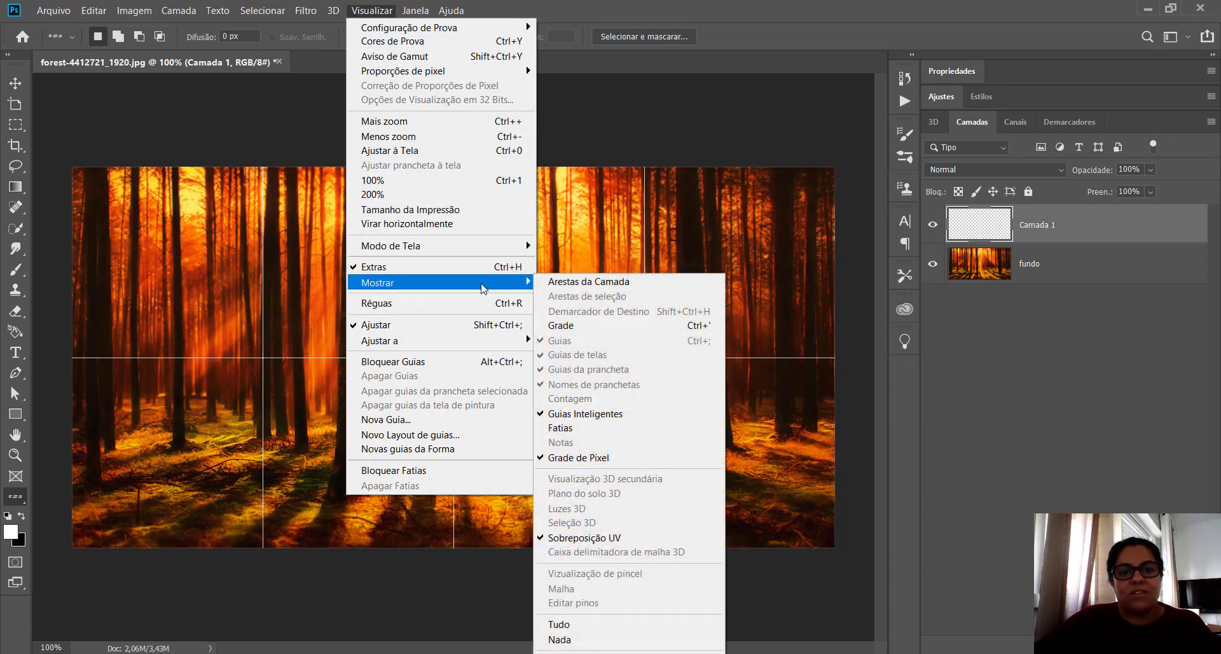
pyautogui.click(585, 326)
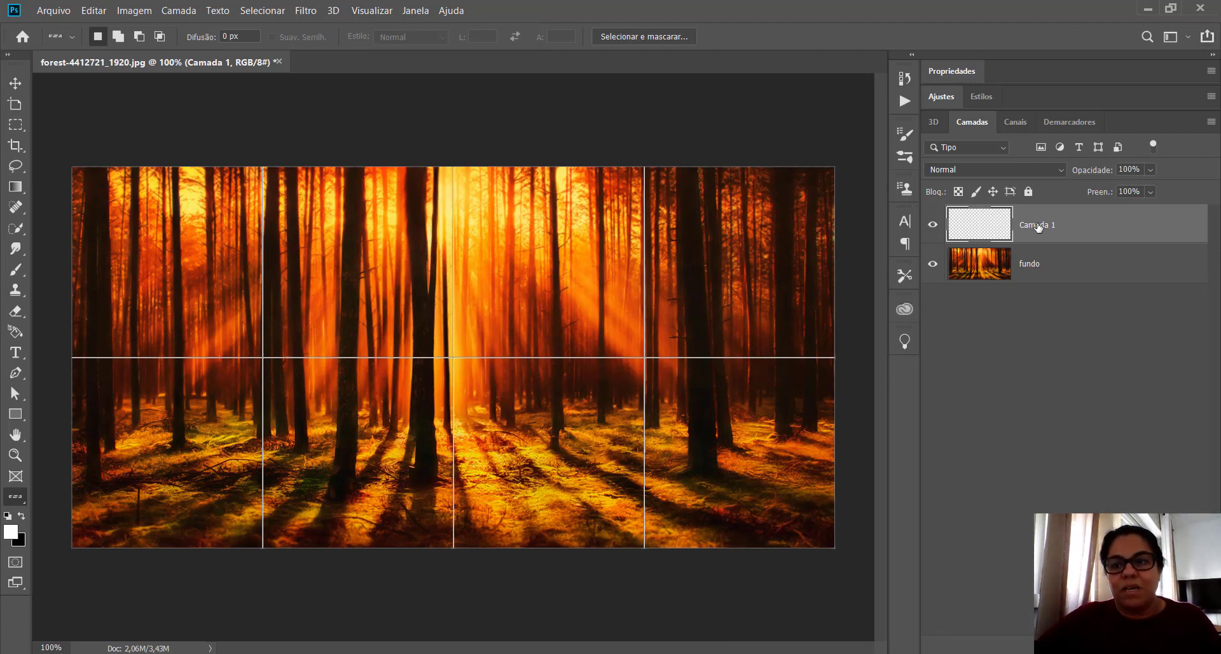
# Step: Rename the layer containing the white lines as linhas
pyautogui.doubleClick(1039, 224)
pyautogui.write('linhas')
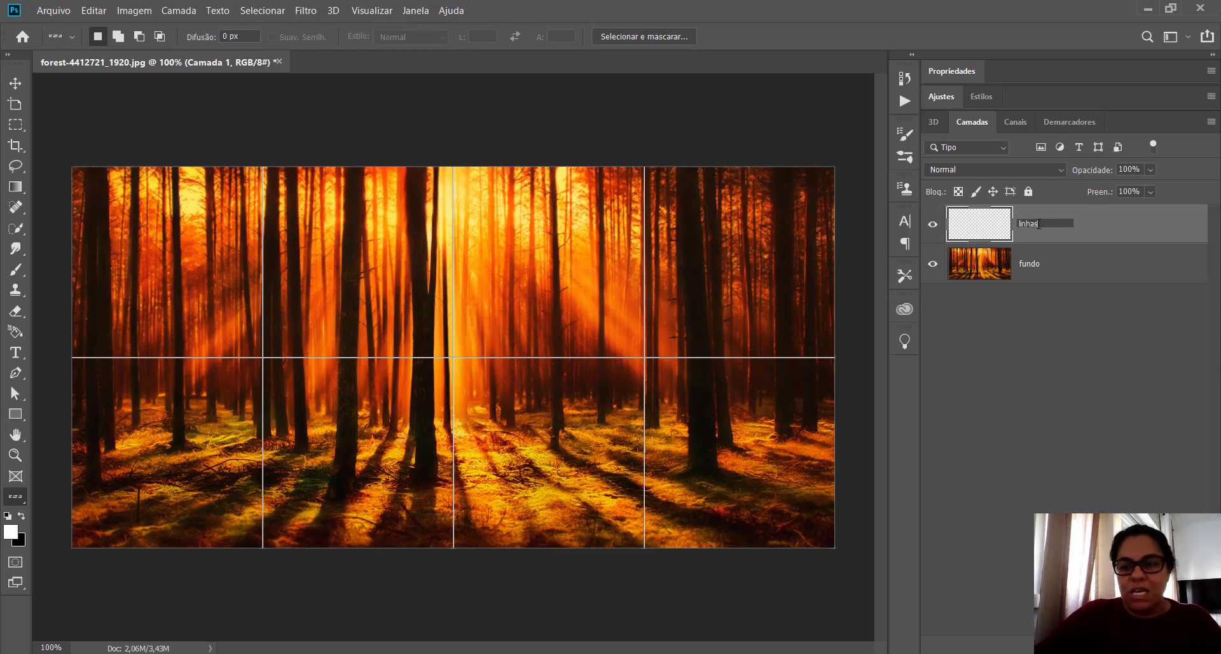
pyautogui.press('Return')
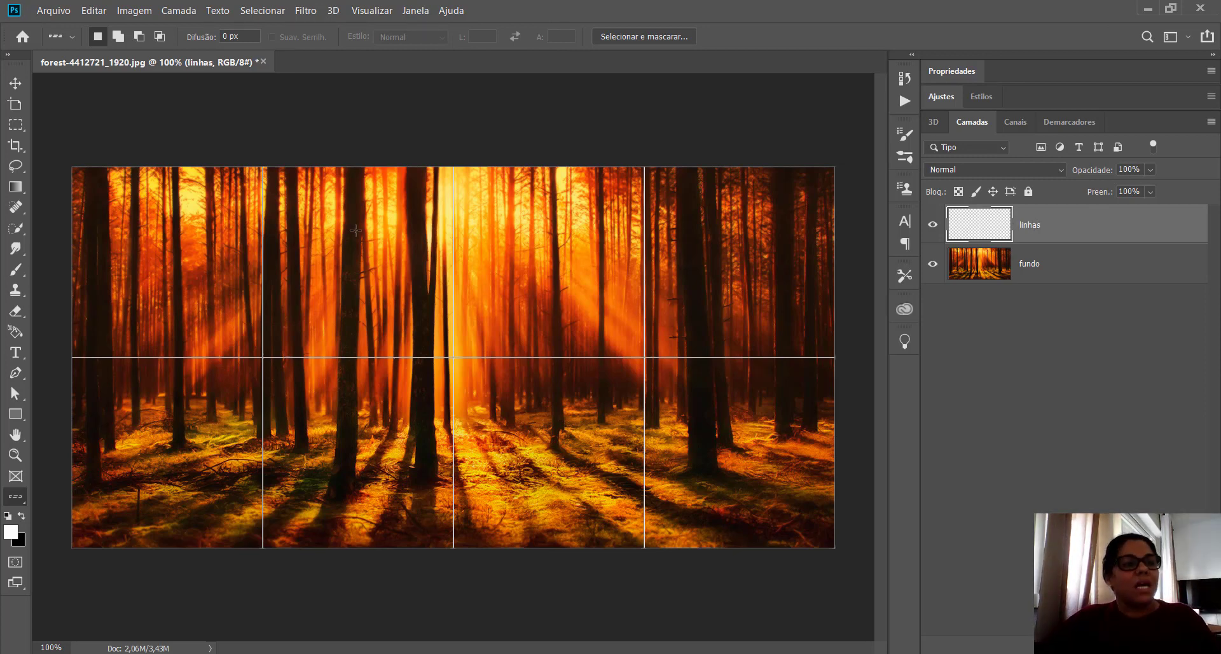
# Step: Select the first and third squares of the upper row and the fourth square of the lower row with the rectangular marquee
pyautogui.click(16, 127)
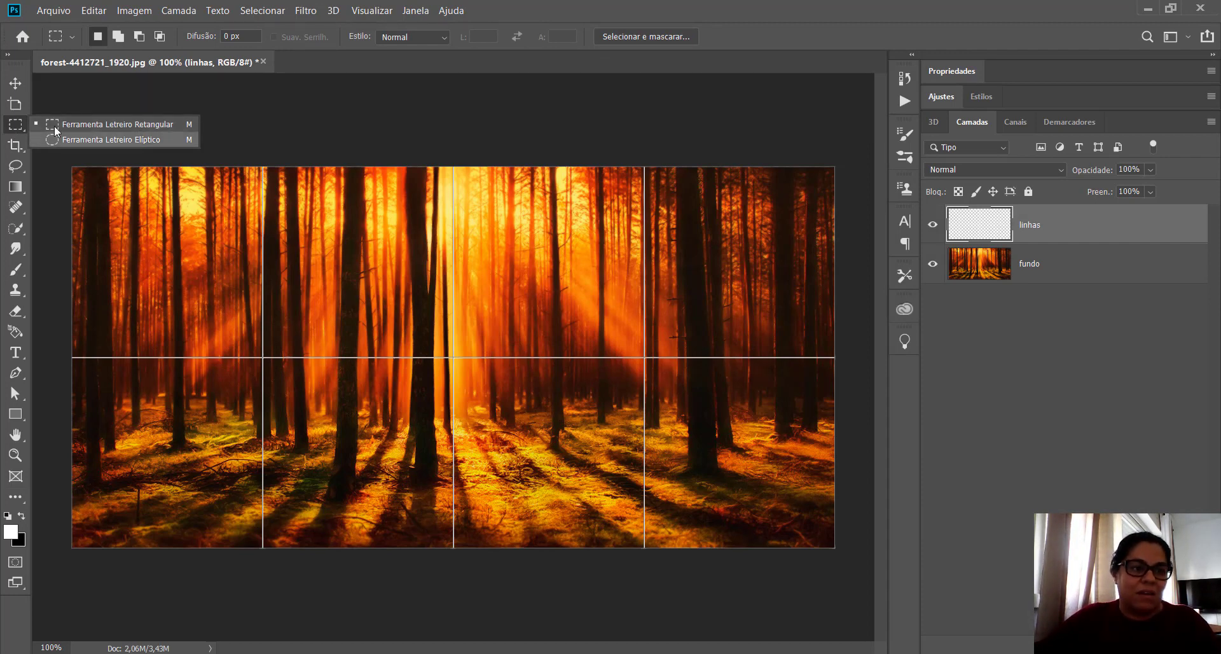
pyautogui.click(84, 123)
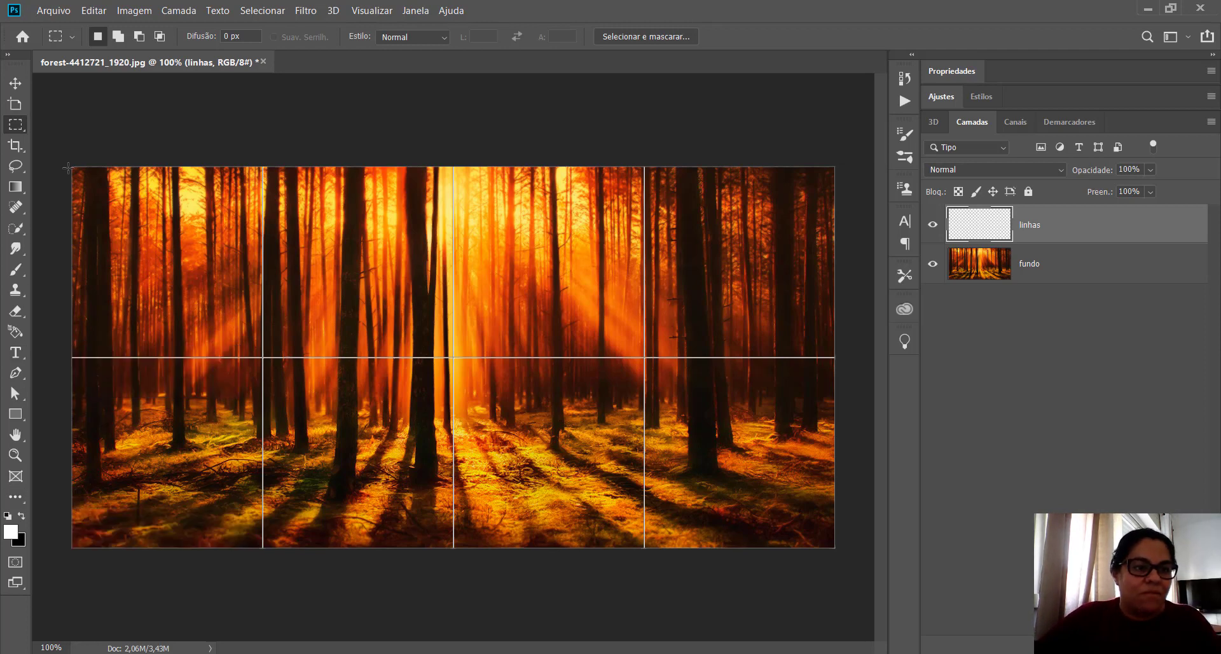
pyautogui.moveTo(72, 167); pyautogui.dragTo(263, 357)
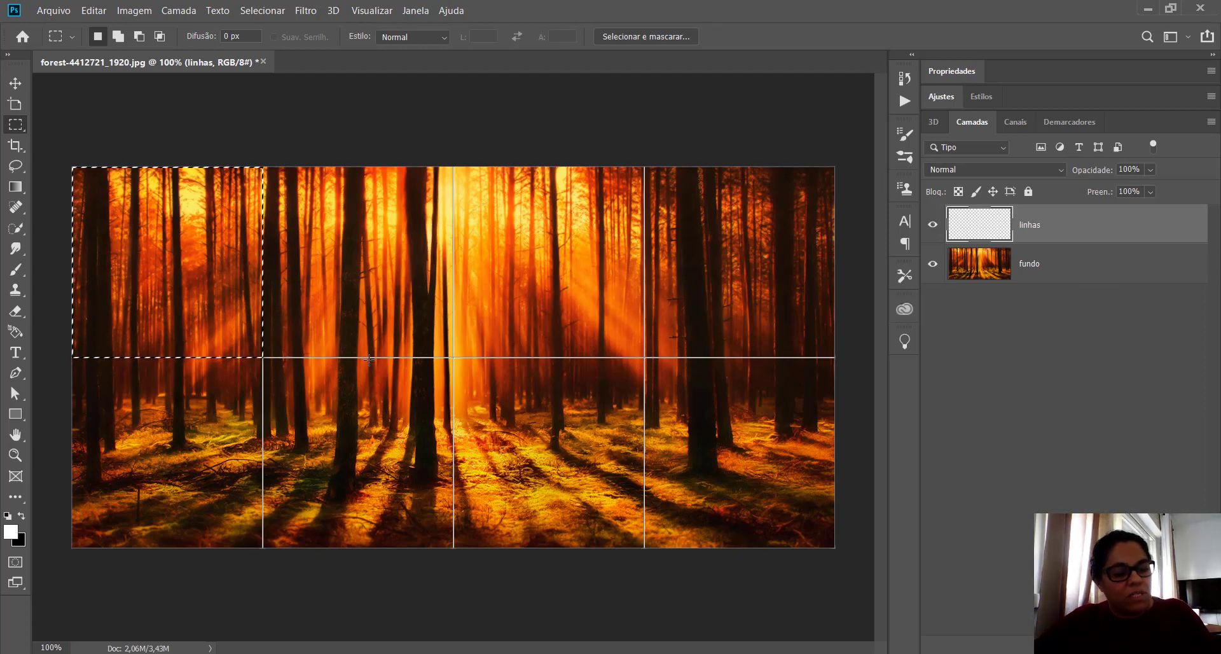
pyautogui.press('shift')
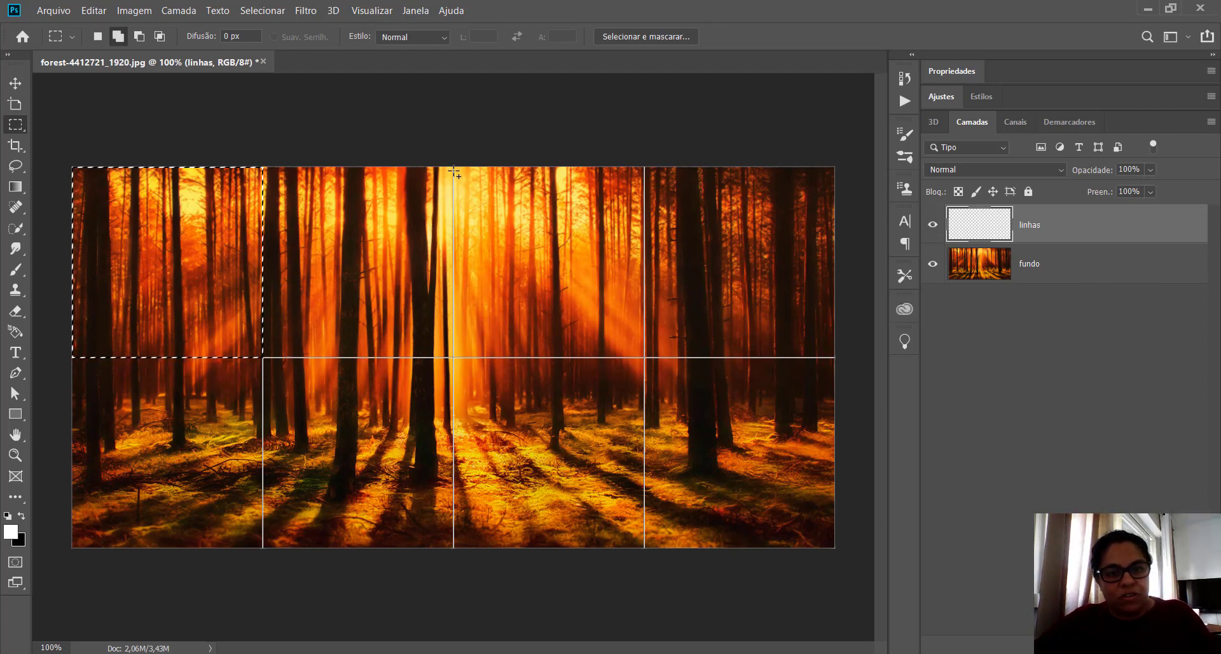
pyautogui.moveTo(453, 167); pyautogui.dragTo(644, 357)
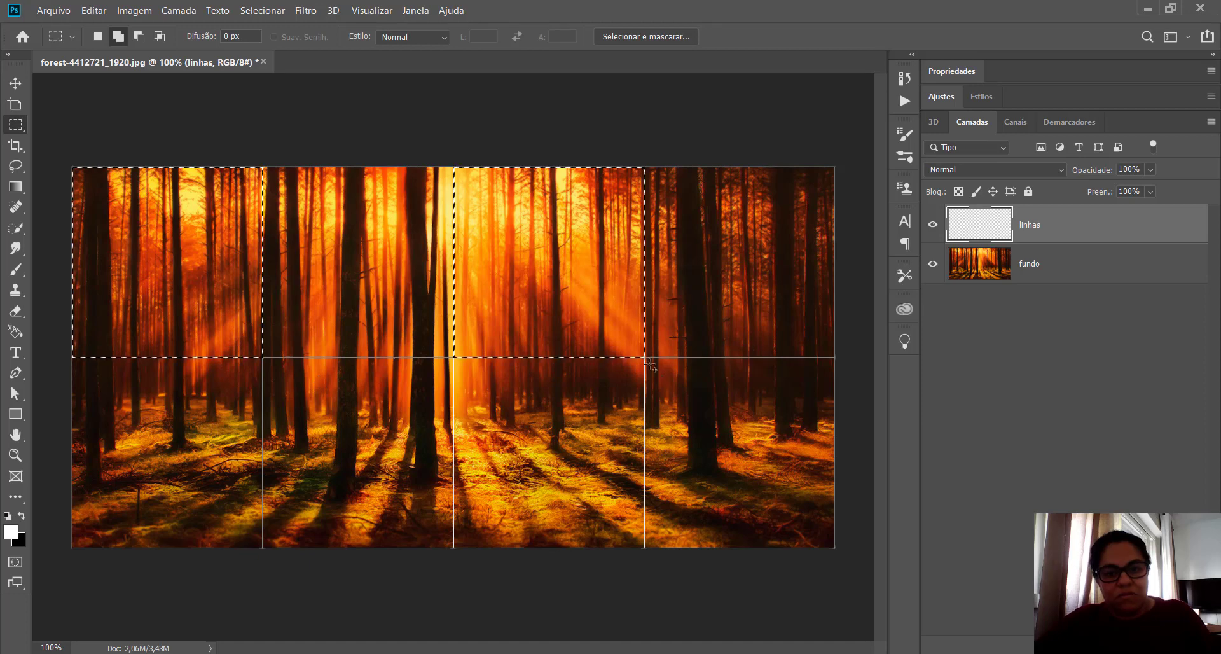
pyautogui.moveTo(646, 360); pyautogui.dragTo(836, 545)
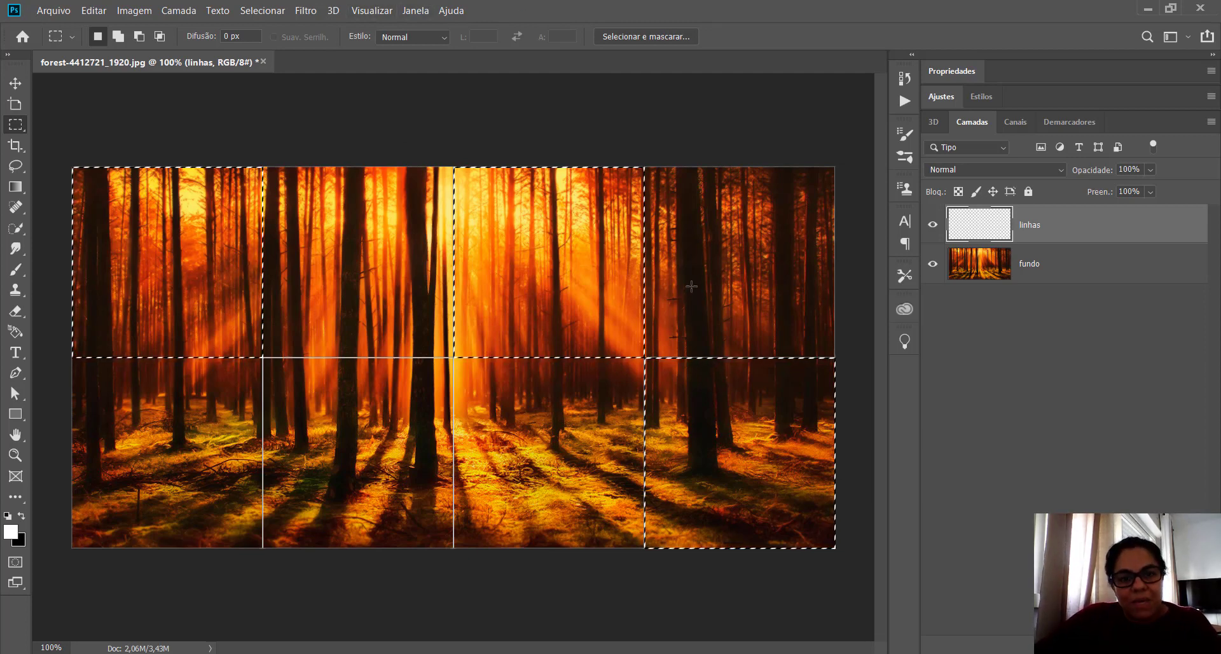
# Step: Add a Curves adjustment to the selected squares and shape its RGB curve with input/output points 25/88, 80/165 and 126/184
pyautogui.doubleClick(1095, 101)
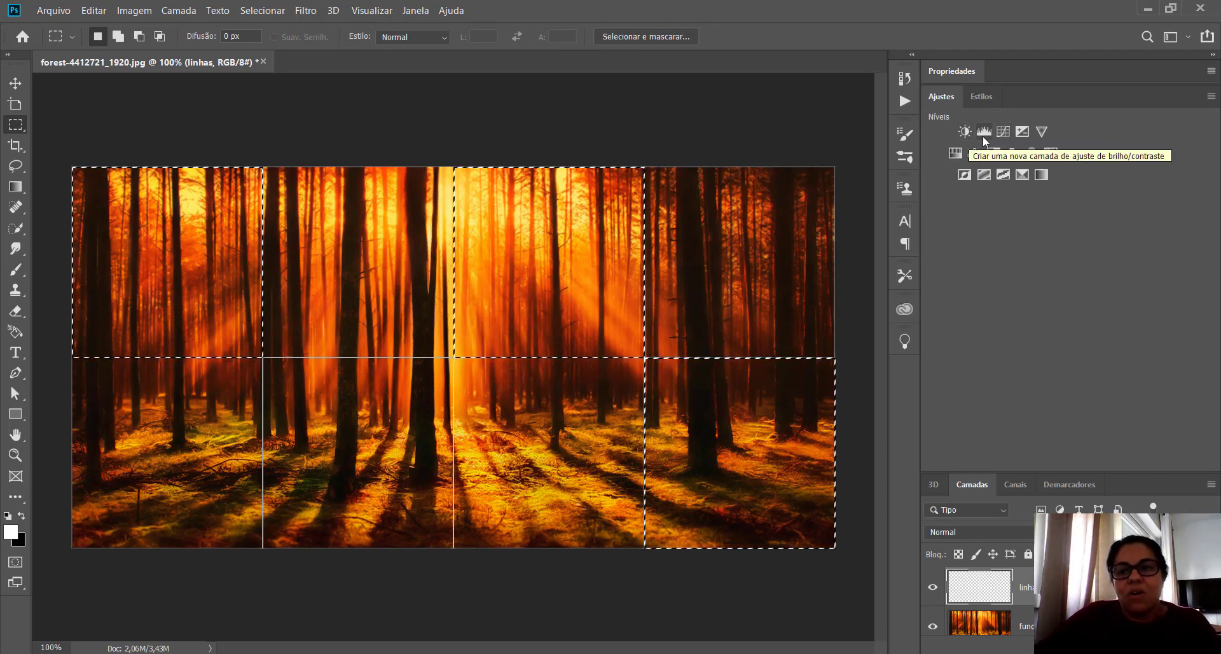
pyautogui.click(1002, 131)
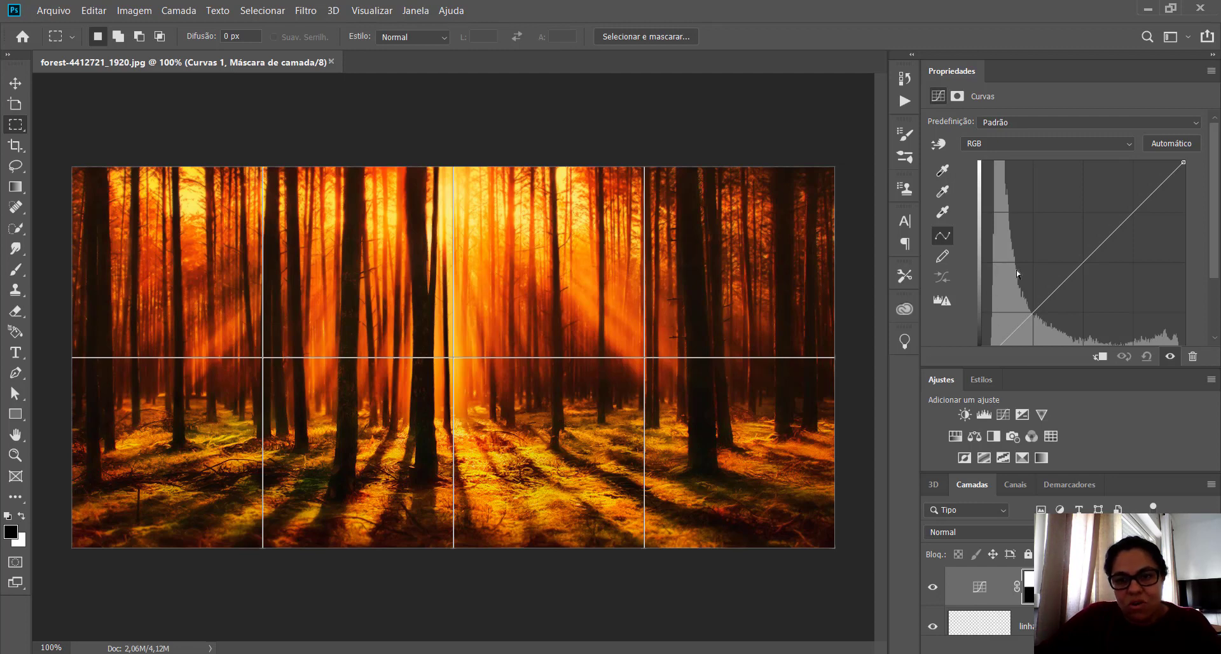
pyautogui.moveTo(1031, 313); pyautogui.dragTo(1055, 341)
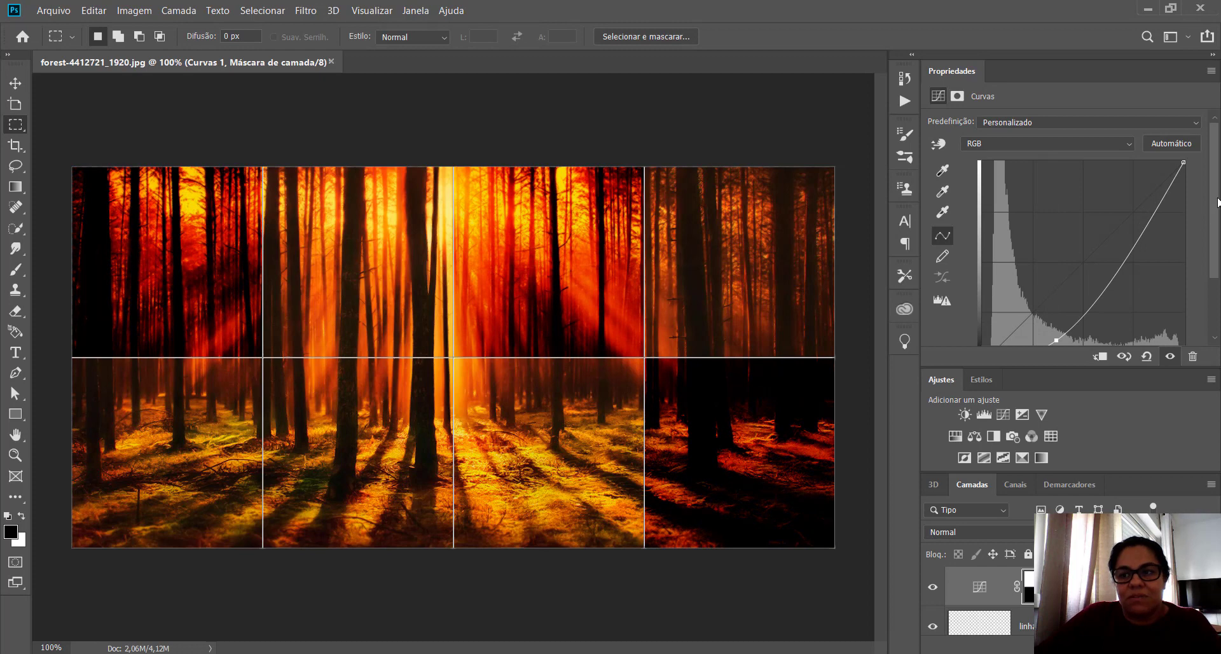
pyautogui.scroll(-3, 1081, 228)
pyautogui.moveTo(1058, 259); pyautogui.dragTo(1013, 218)
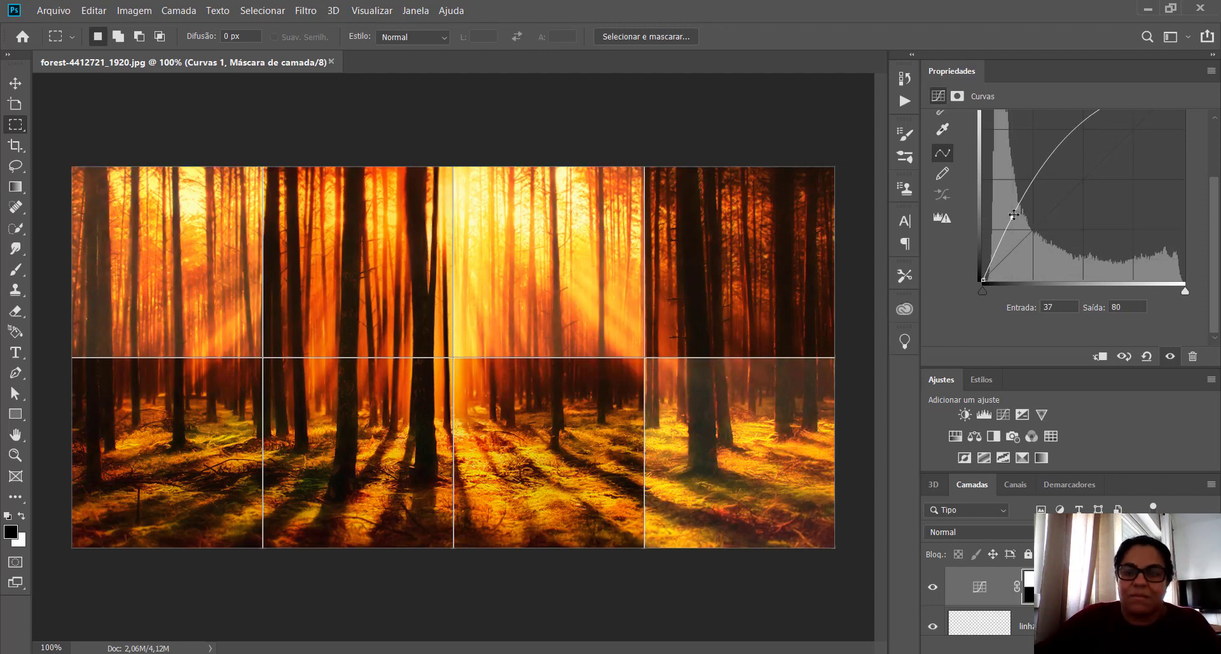
pyautogui.moveTo(1062, 145)
pyautogui.mouseDown()
pyautogui.moveTo(1097, 194)
pyautogui.moveTo(1083, 134)
pyautogui.mouseUp()
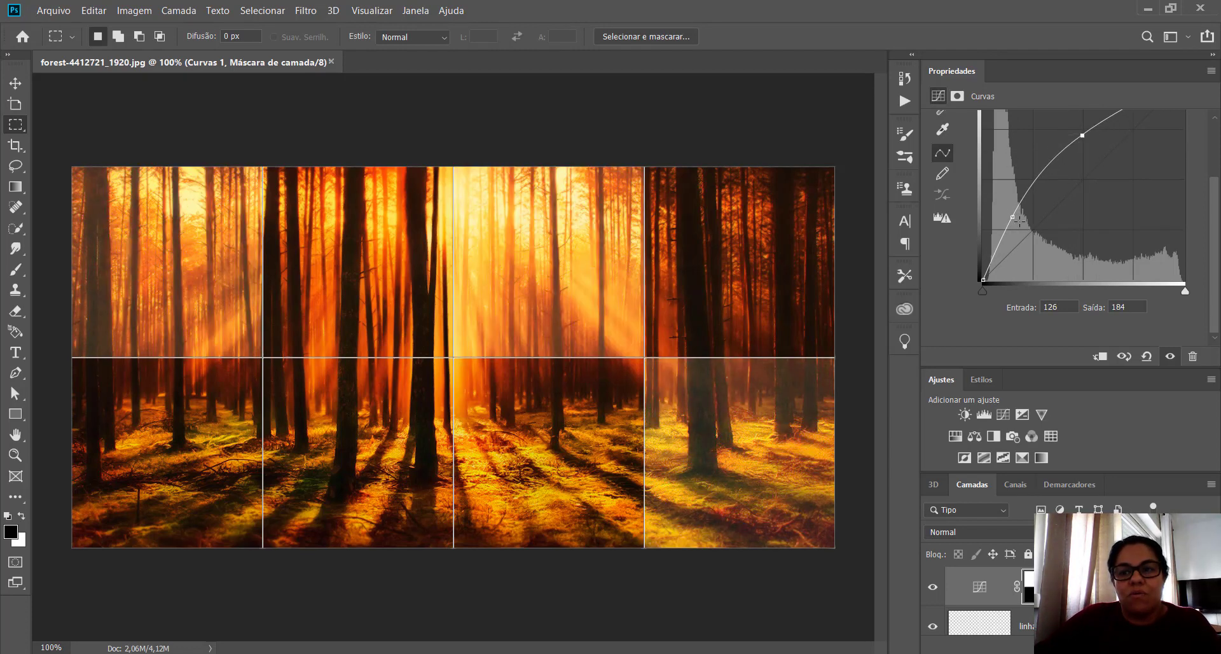
pyautogui.moveTo(1015, 217)
pyautogui.mouseDown()
pyautogui.moveTo(1011, 247)
pyautogui.moveTo(1029, 277)
pyautogui.moveTo(1004, 210)
pyautogui.mouseUp()
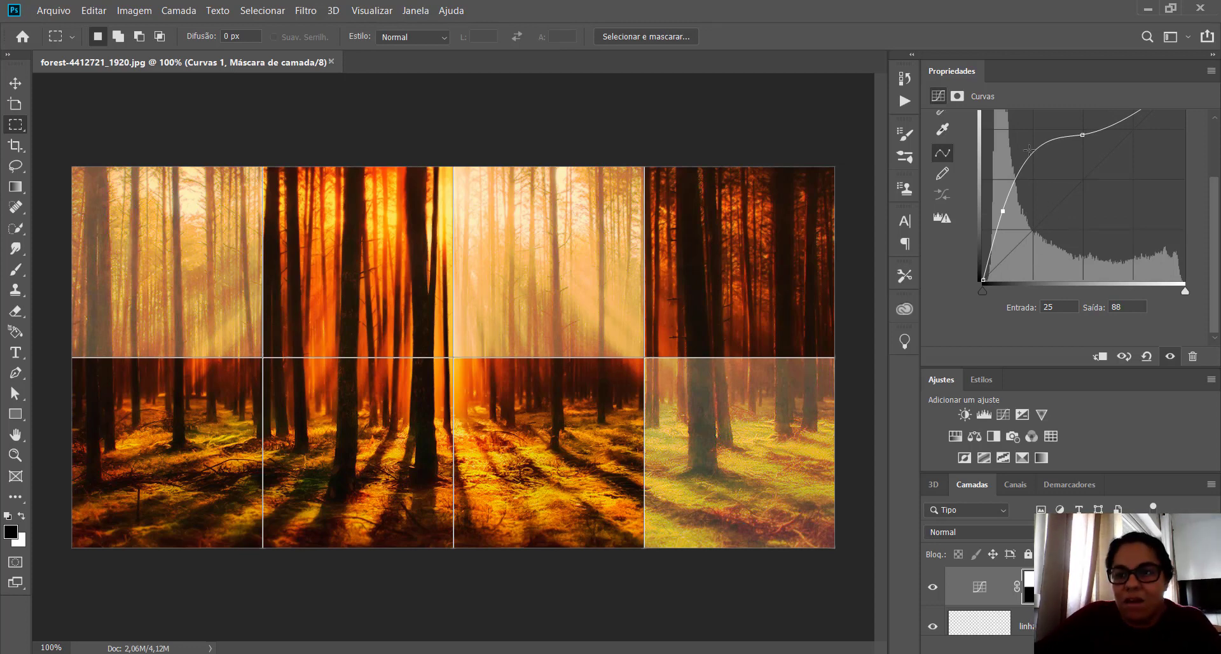
pyautogui.moveTo(1029, 155)
pyautogui.mouseDown()
pyautogui.moveTo(1063, 185)
pyautogui.moveTo(1046, 150)
pyautogui.mouseUp()
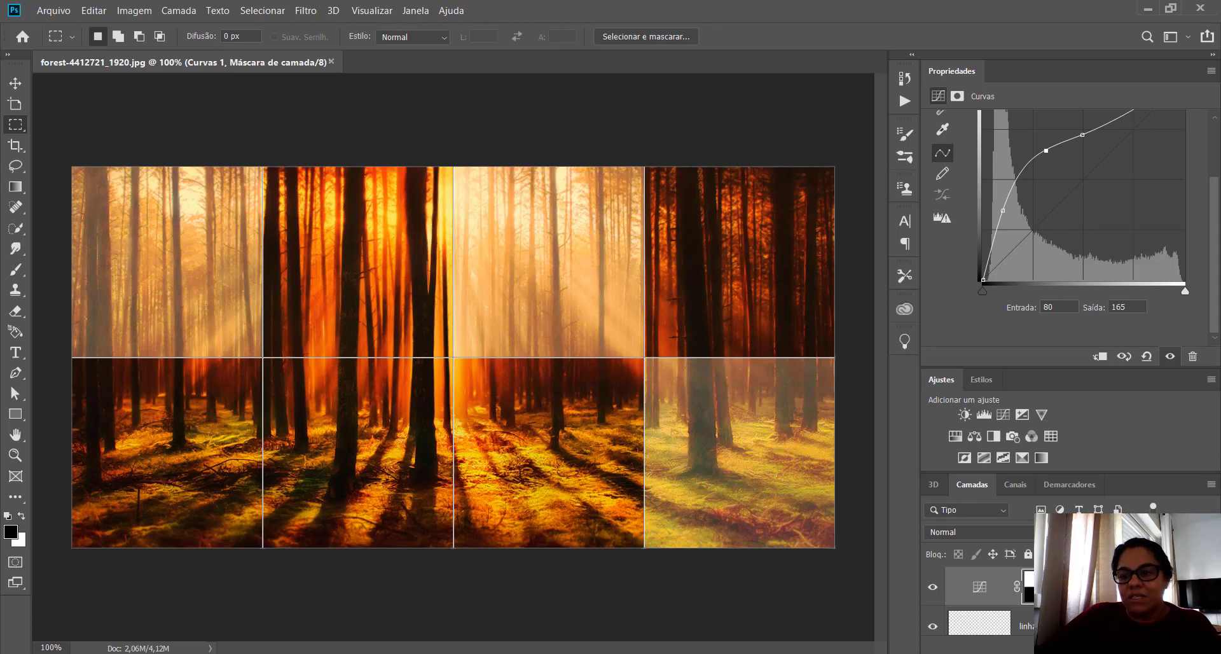
# Step: Add a Hue/Saturation adjustment layer above the Curves layer
pyautogui.doubleClick(1155, 71)
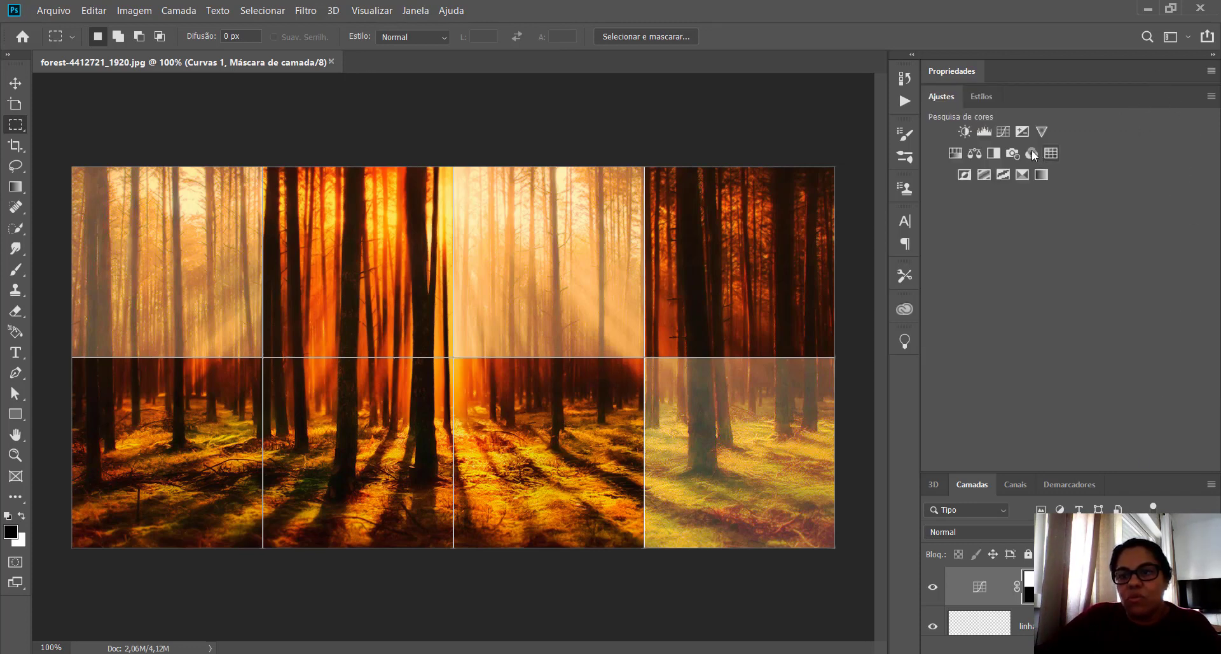
pyautogui.click(951, 152)
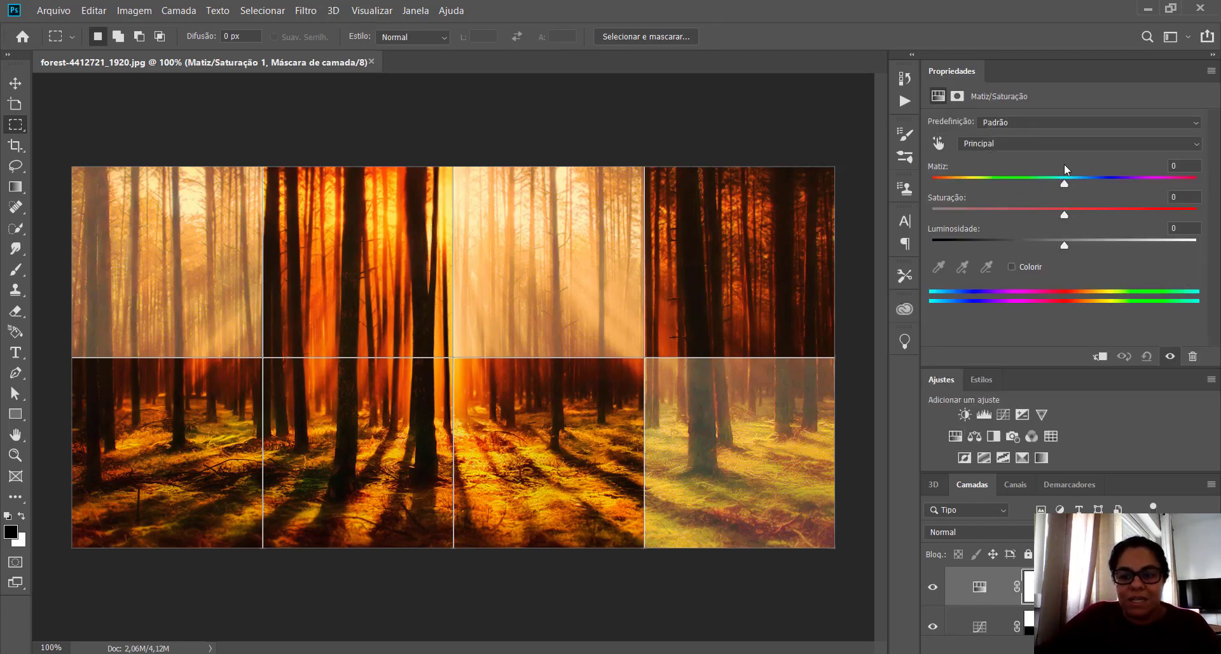
pyautogui.doubleClick(1146, 72)
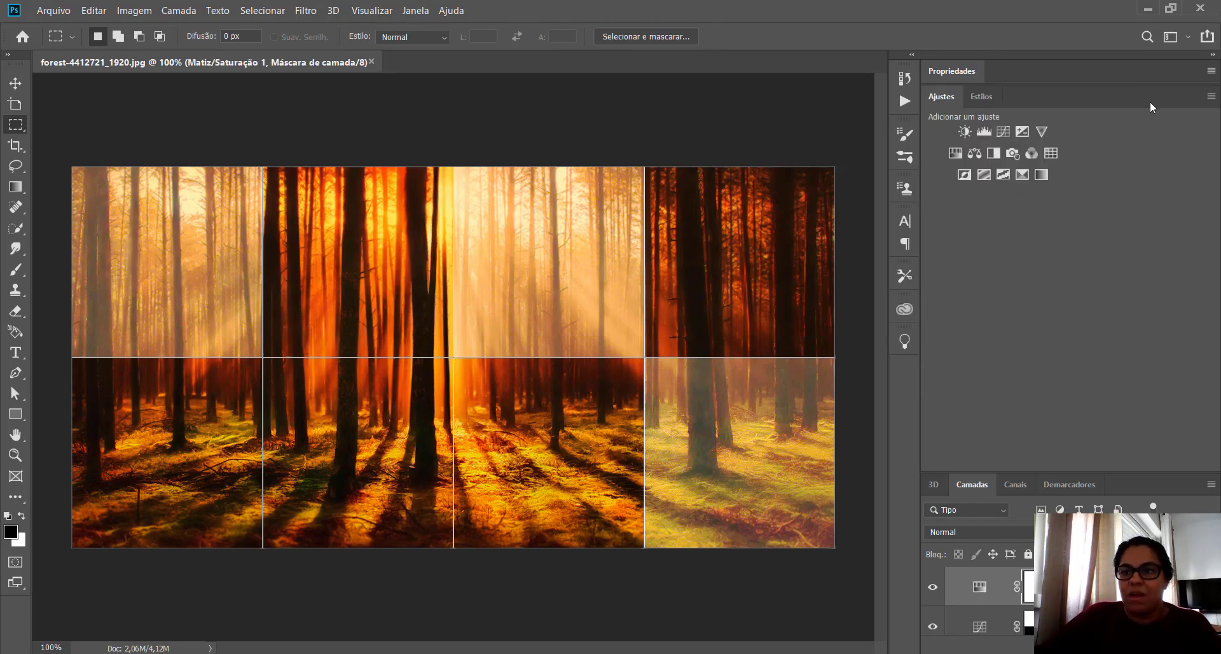
pyautogui.doubleClick(1150, 95)
# Step: Replace the Hue/Saturation layer's blank mask with a copy of the Curves layer's mask
pyautogui.click(1067, 267)
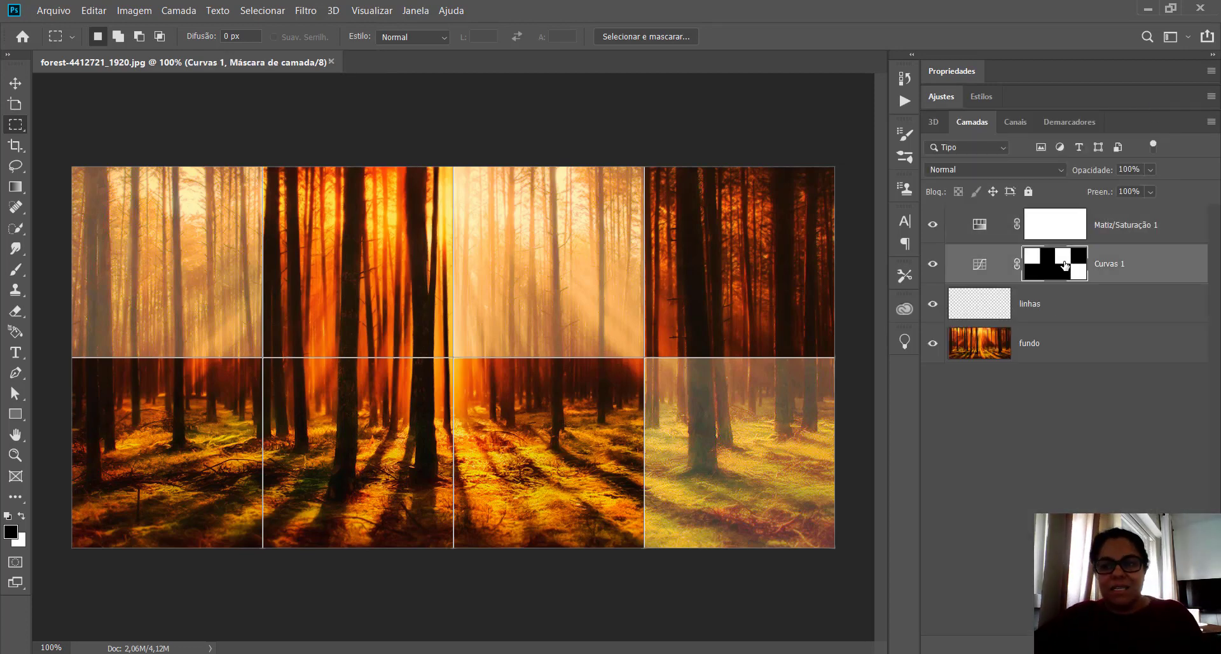
pyautogui.click(1006, 225)
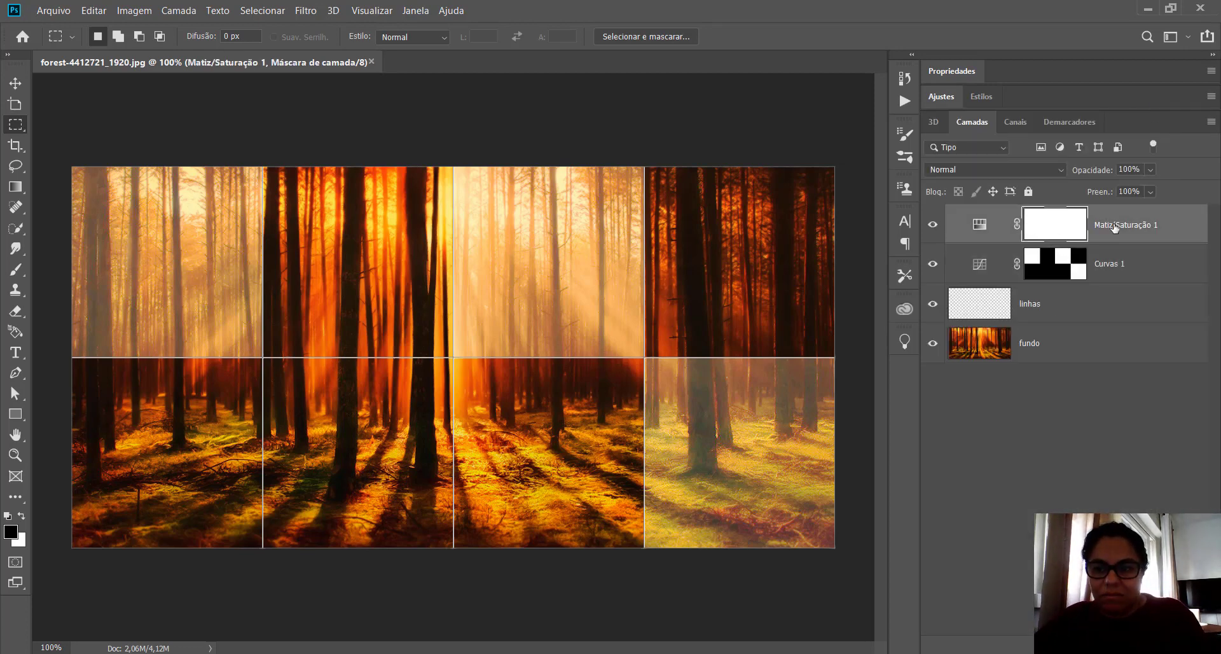
pyautogui.click(1062, 266)
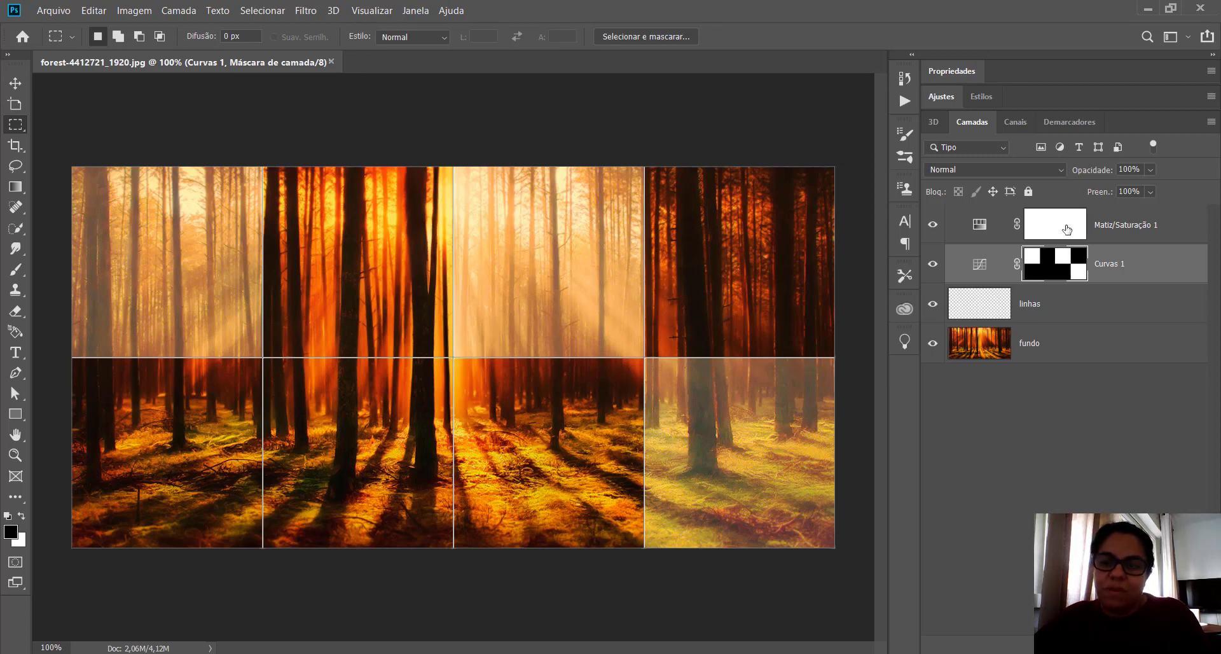
pyautogui.press('alt')
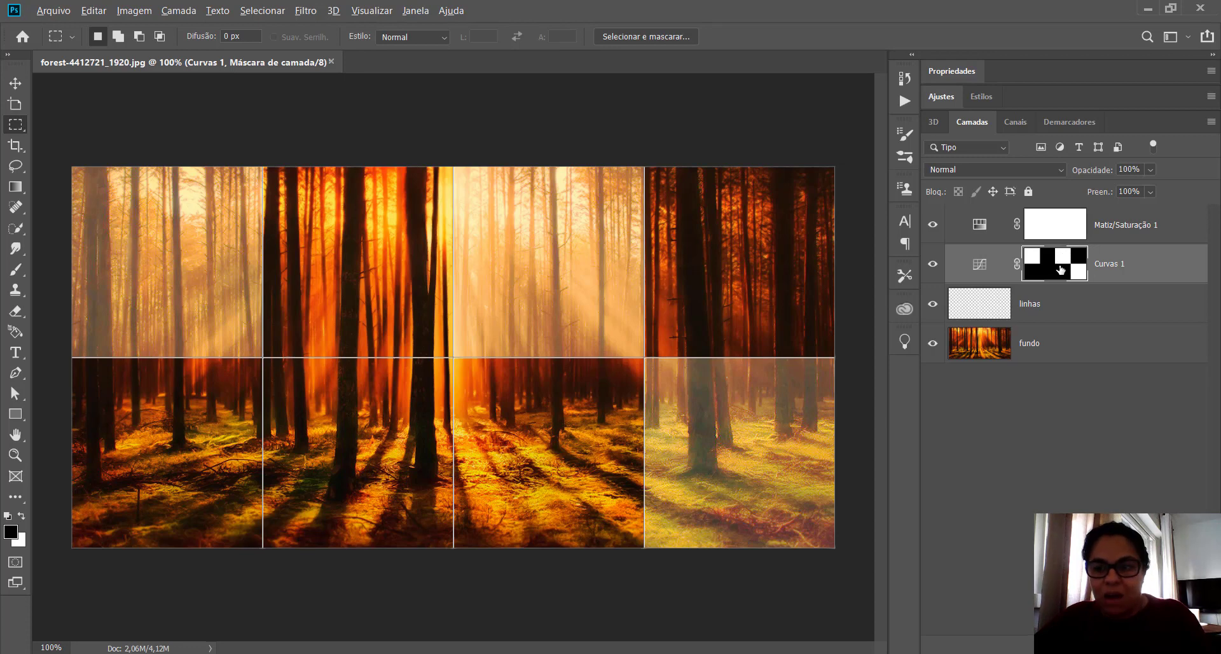
pyautogui.moveTo(1061, 262); pyautogui.dragTo(1061, 232)
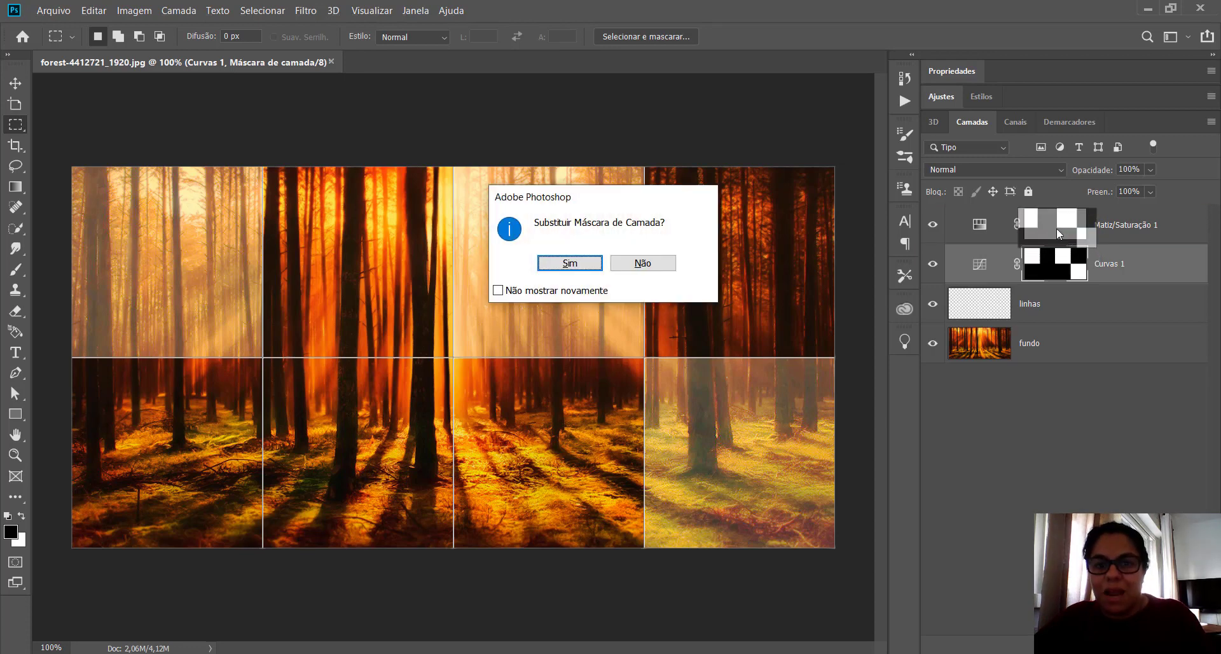
pyautogui.click(572, 265)
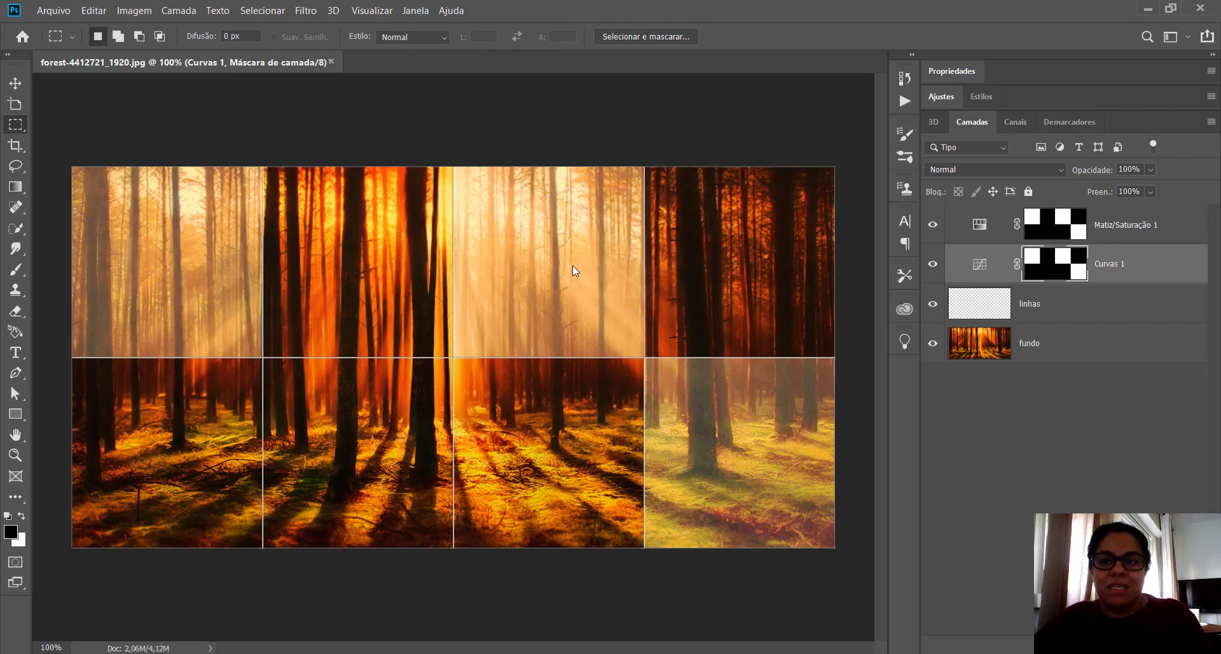
# Step: Compare the masks of both adjustment layers and hide the Curvas 1 layer
pyautogui.click(1126, 230)
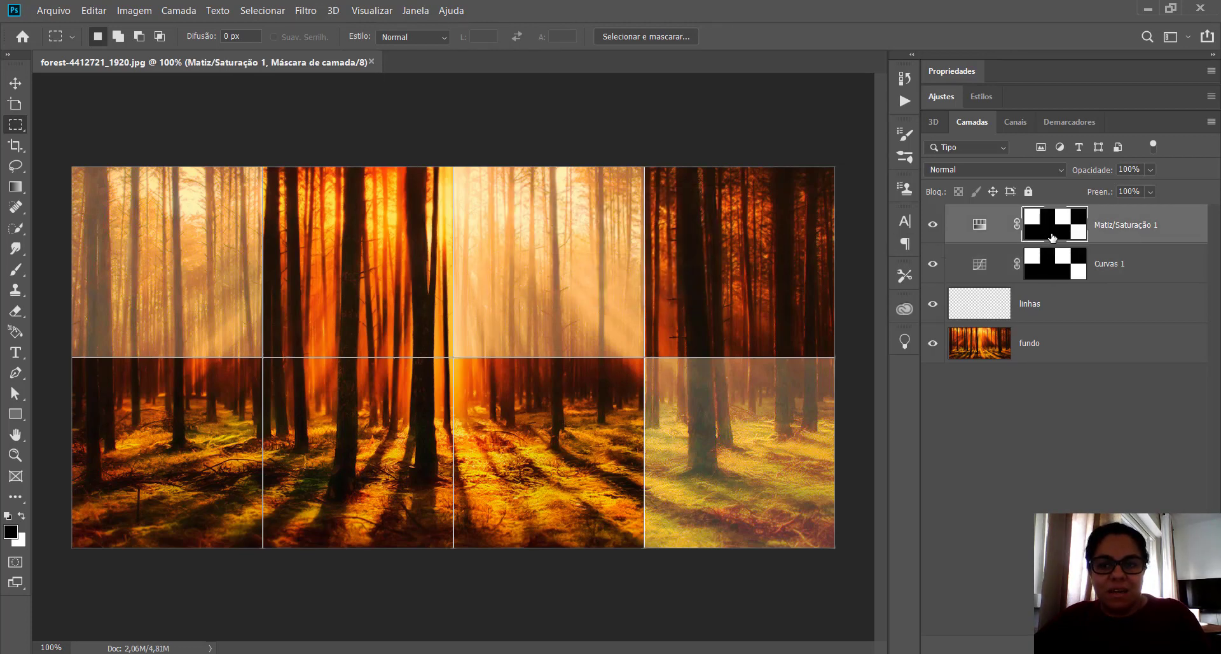
pyautogui.click(1041, 273)
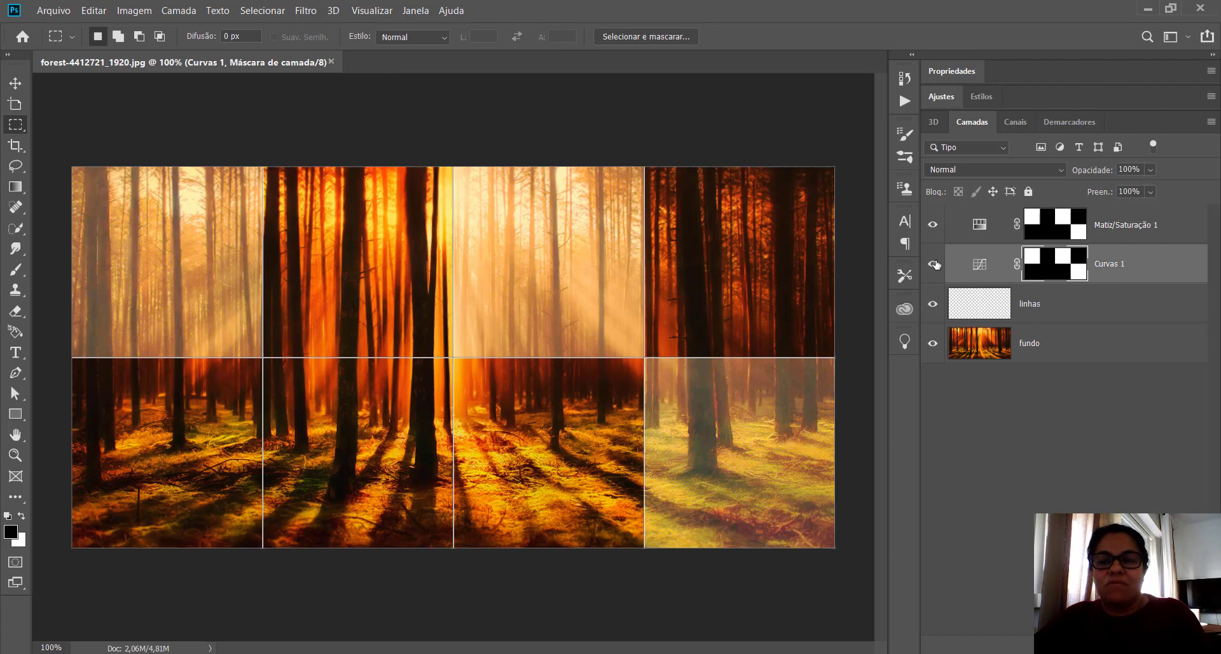
pyautogui.click(933, 268)
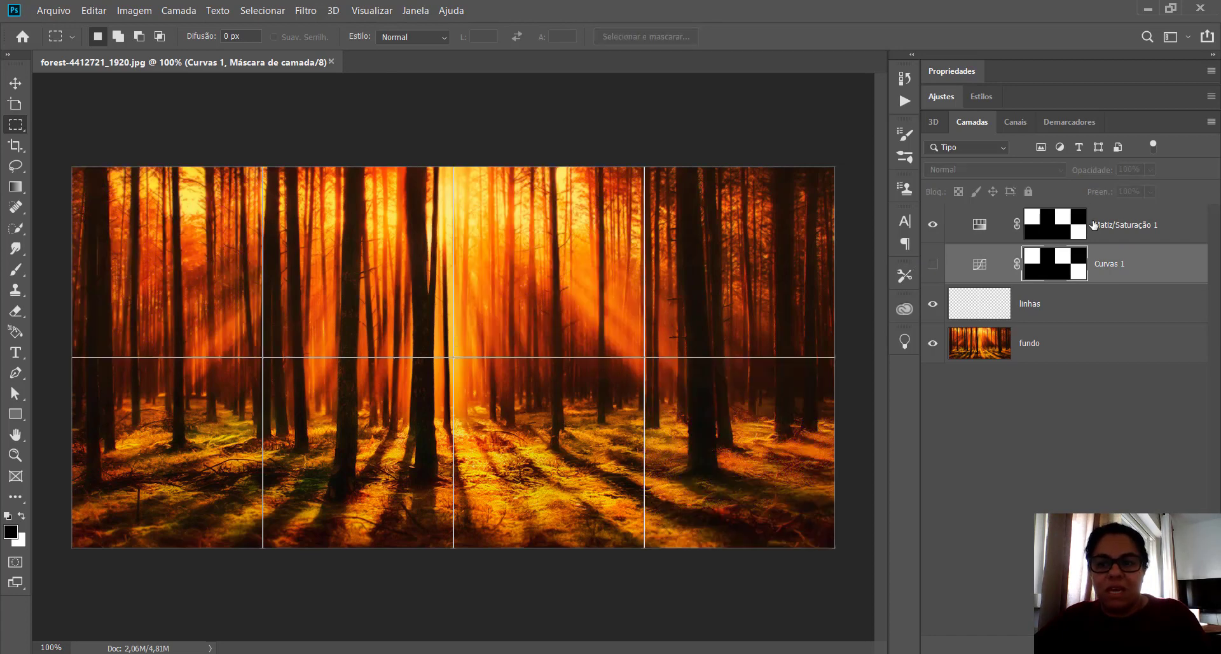
# Step: Set the Hue/Saturation adjustment's hue to -5, saturation to +55 and lightness to -63
pyautogui.click(980, 226)
pyautogui.doubleClick(980, 227)
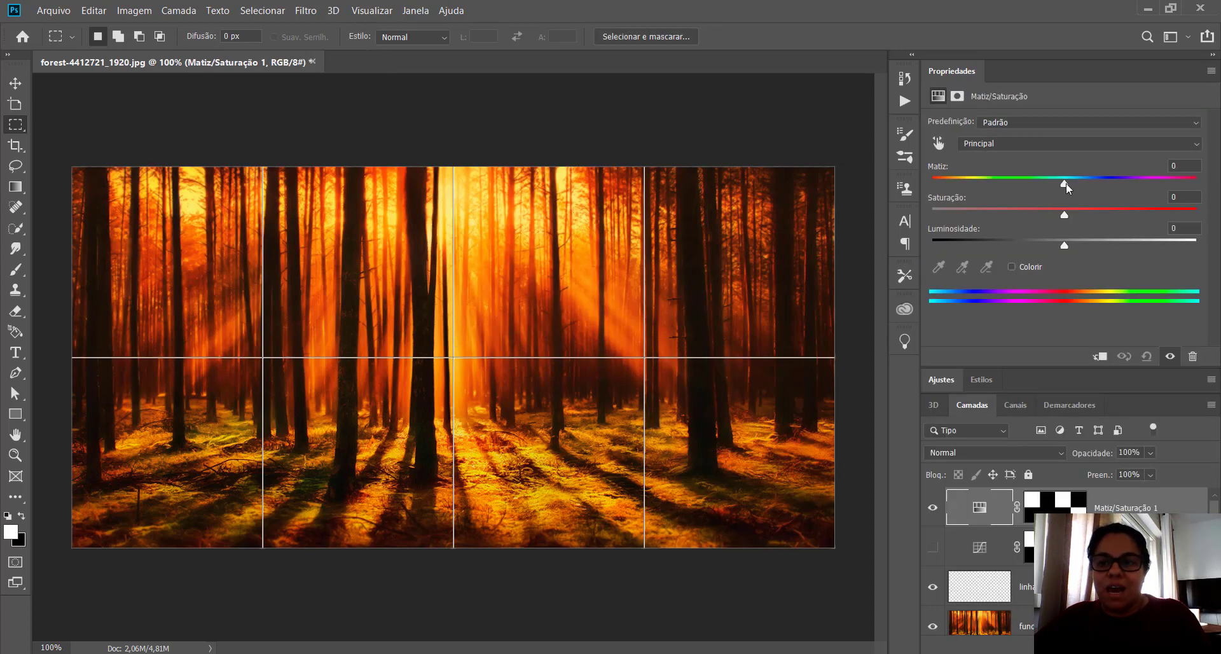
pyautogui.moveTo(1065, 182); pyautogui.dragTo(1136, 214)
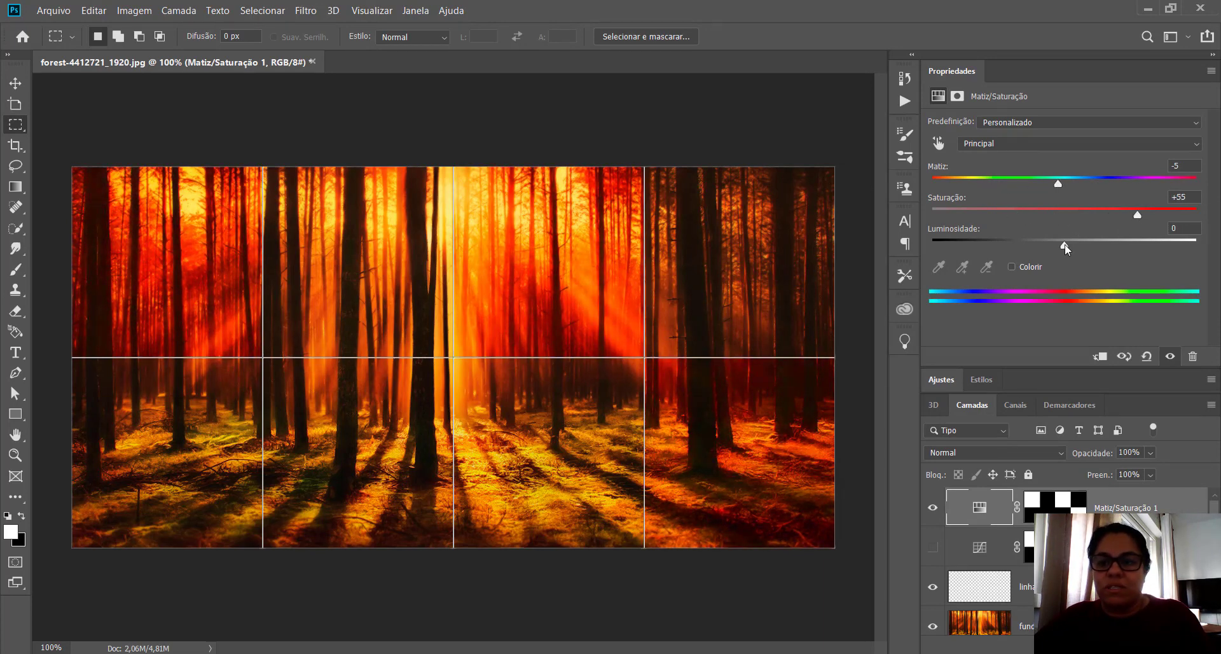
pyautogui.moveTo(1065, 245); pyautogui.dragTo(974, 242)
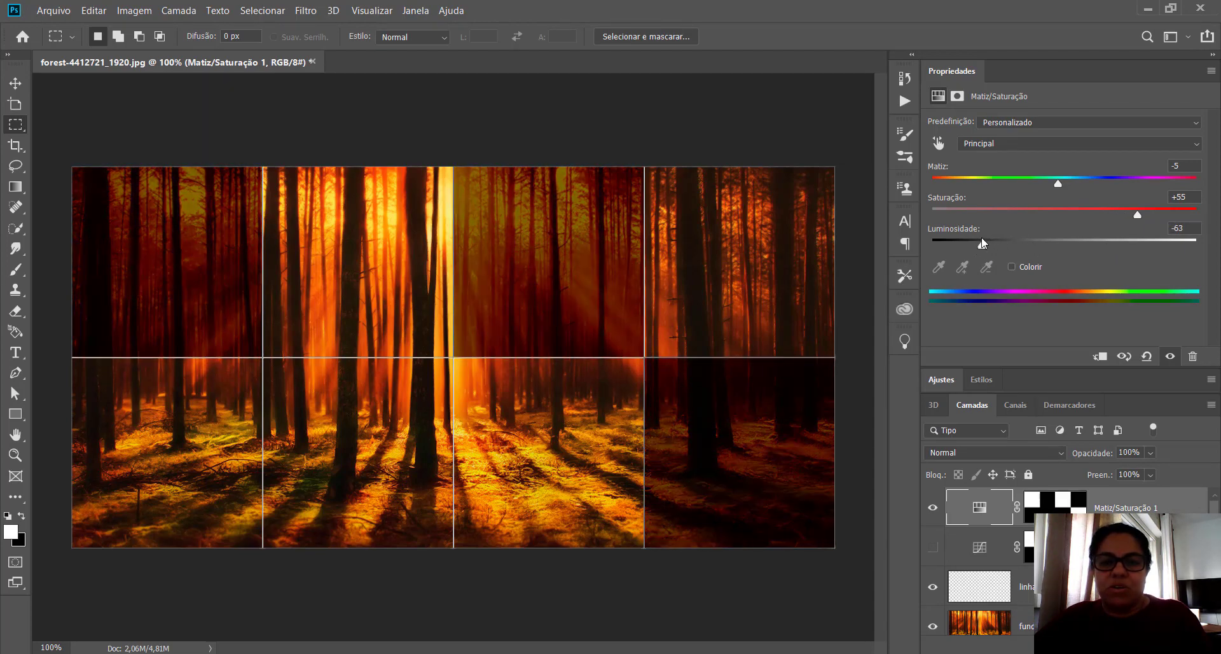
# Step: Colorize the masked squares green in the Hue/Saturation adjustment with hue 81 and saturation 58
pyautogui.click(1012, 267)
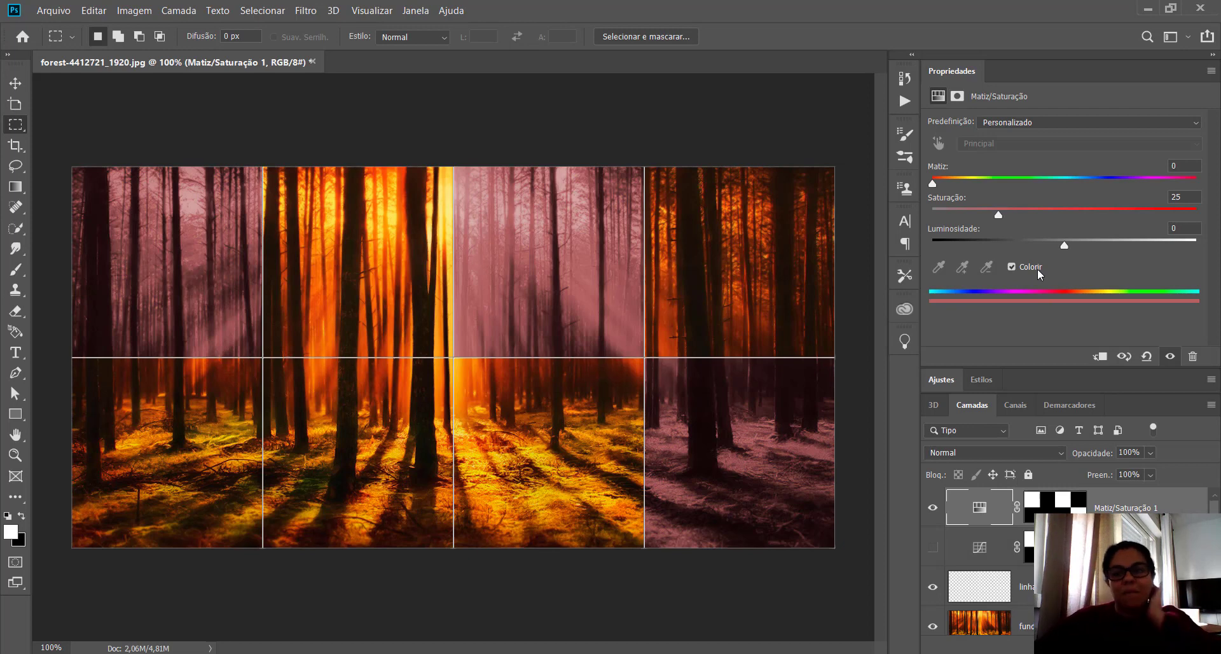
pyautogui.moveTo(997, 219); pyautogui.dragTo(1087, 218)
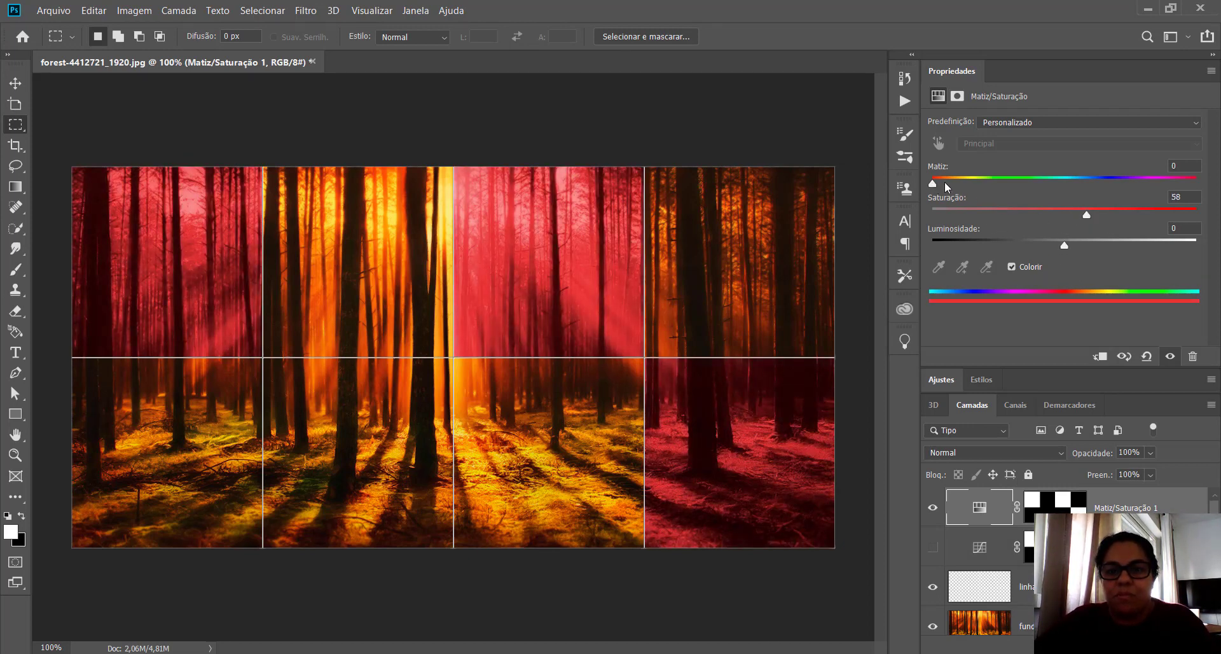
pyautogui.moveTo(944, 183); pyautogui.dragTo(993, 187)
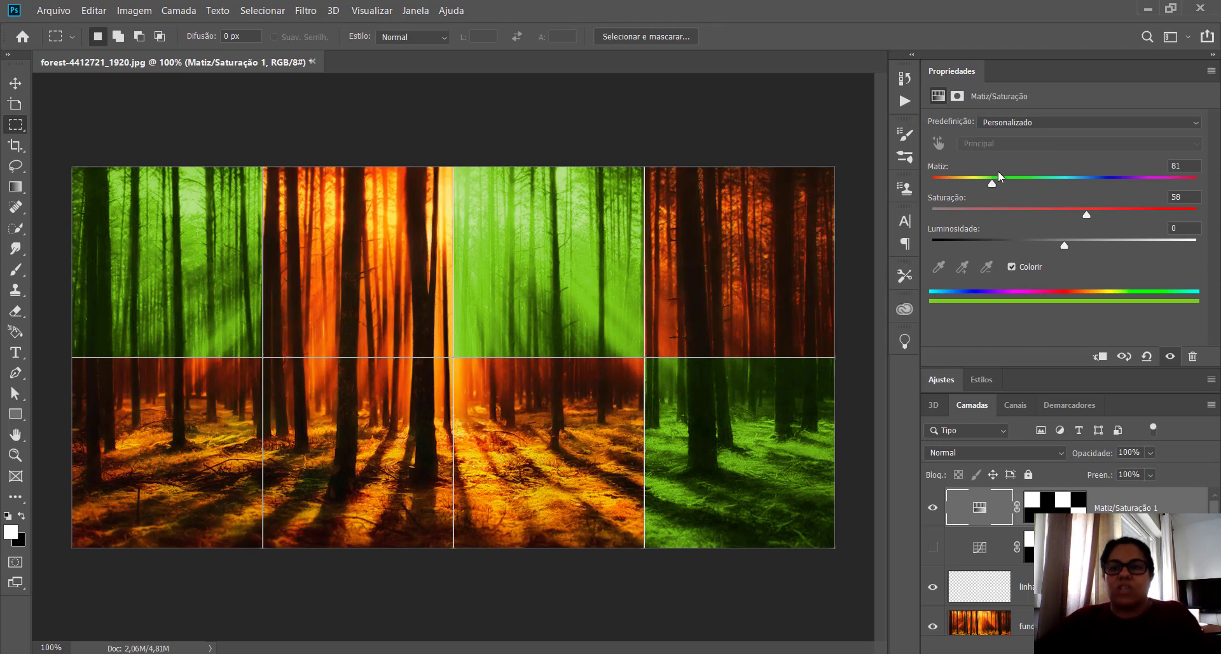
pyautogui.doubleClick(1097, 66)
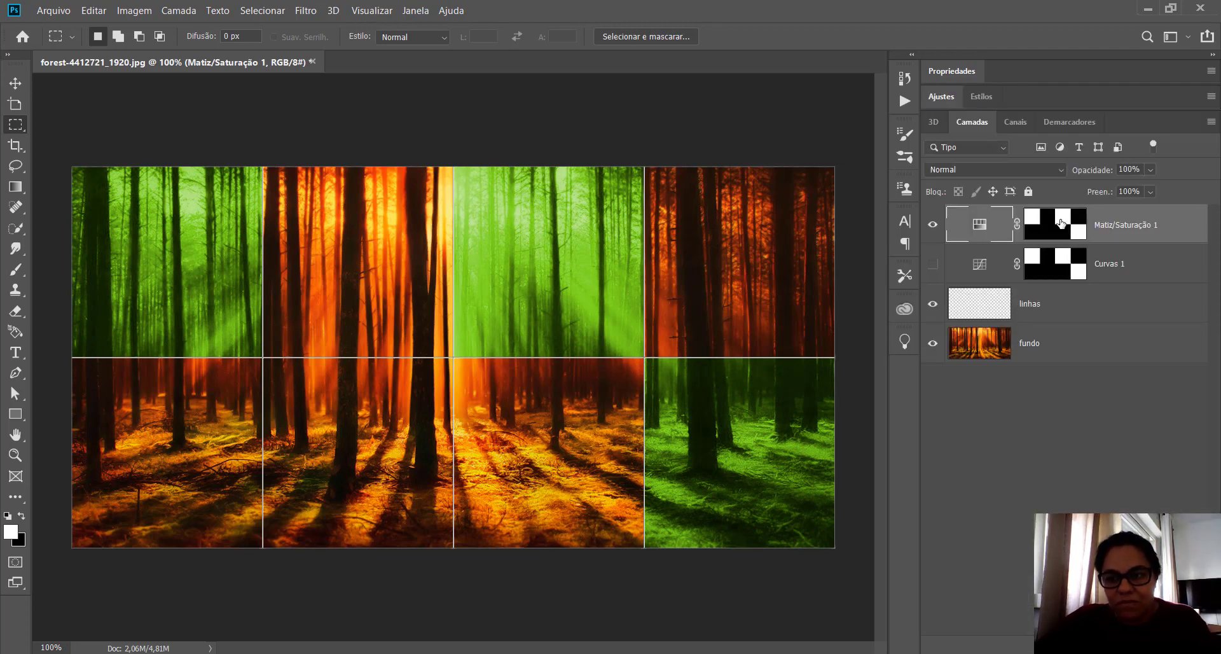
# Step: Add a Black & White adjustment layer above the Matiz/Saturação 1 layer
pyautogui.doubleClick(1051, 100)
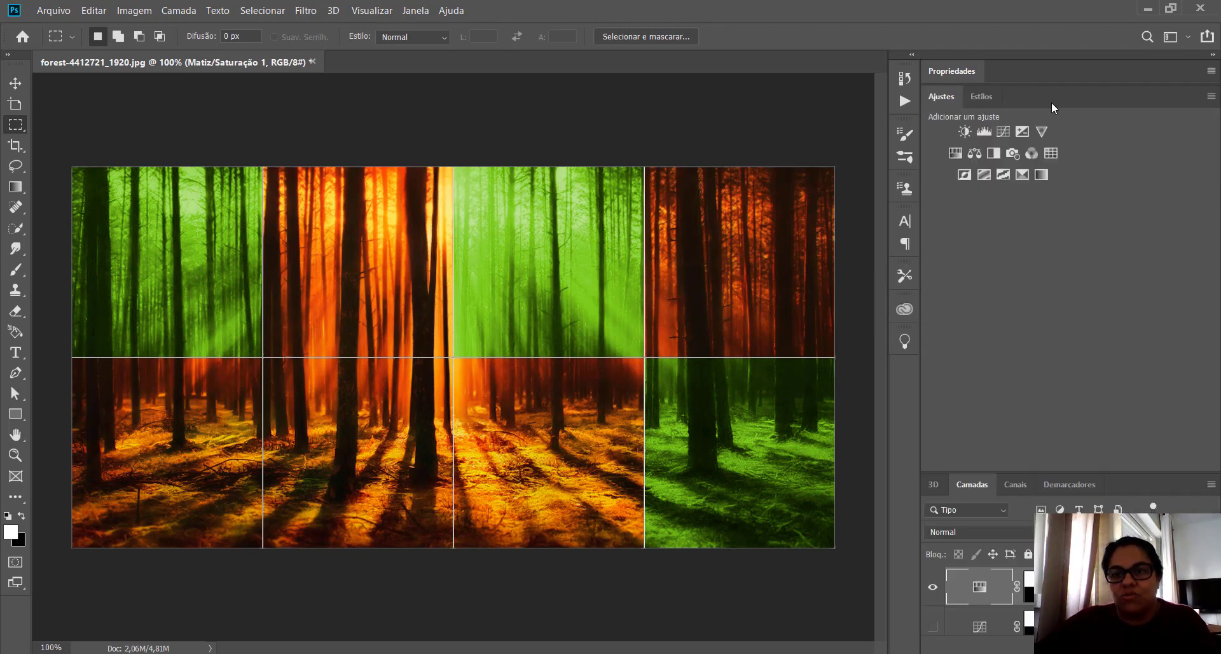
pyautogui.click(992, 153)
pyautogui.doubleClick(1115, 68)
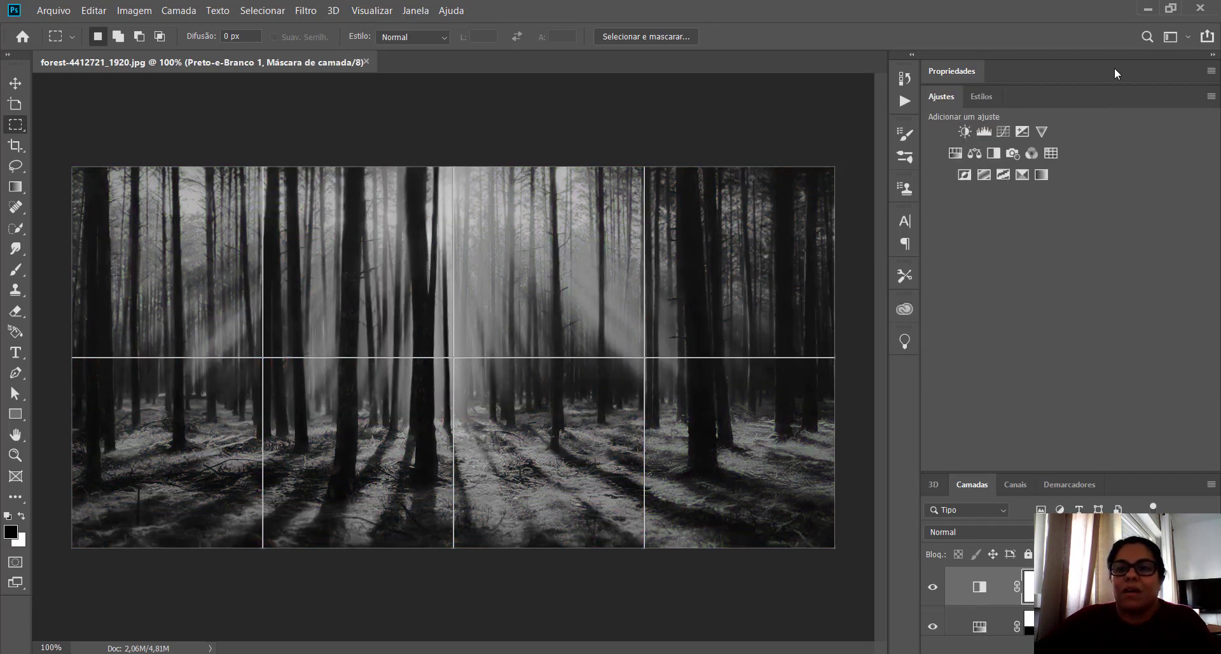
pyautogui.doubleClick(1138, 95)
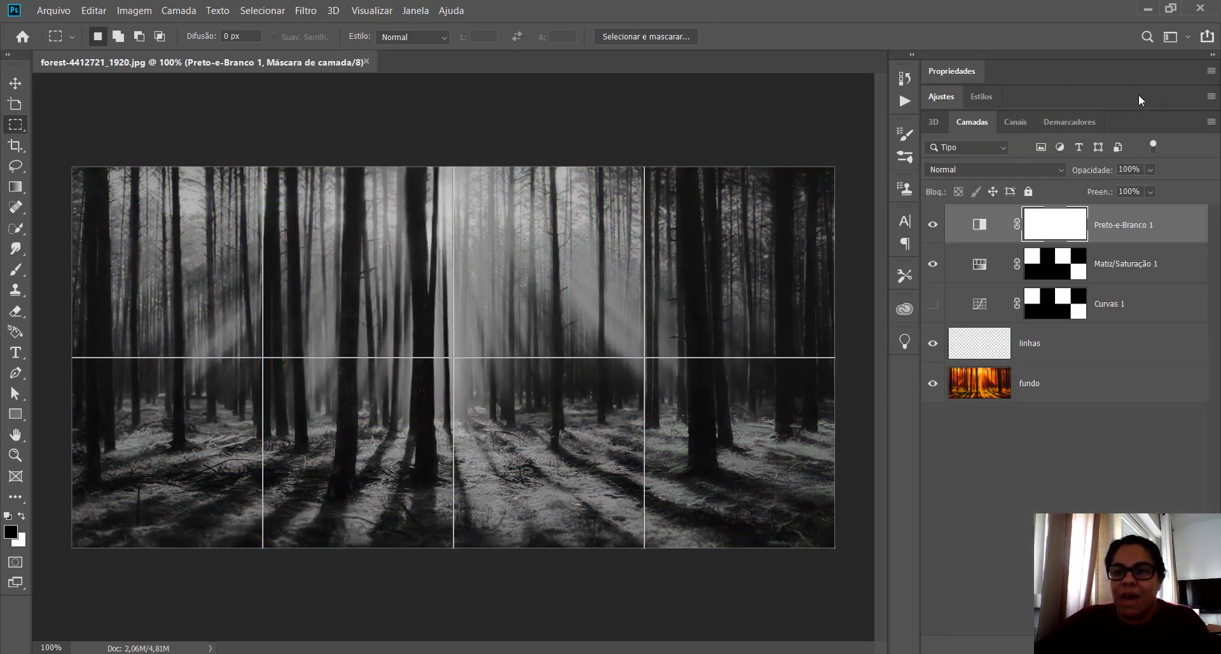
# Step: Copy the Matiz/Saturação 1 mask onto the Preto-e-Branco 1 layer, replacing its existing mask
pyautogui.click(1046, 266)
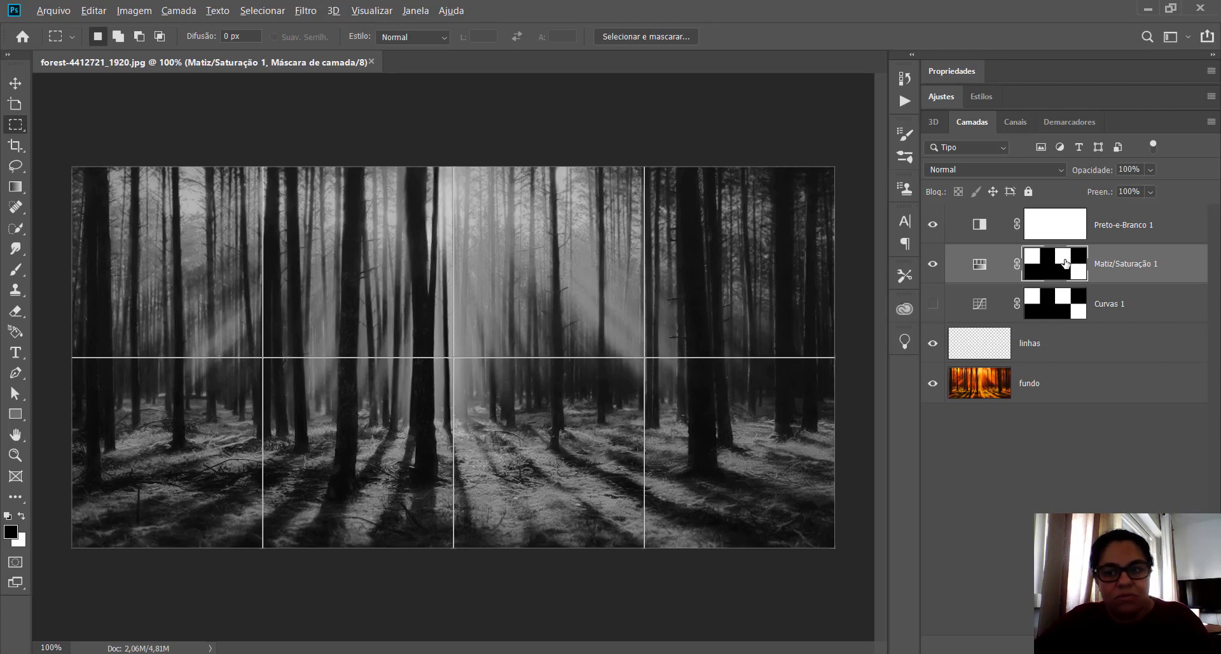
pyautogui.moveTo(1065, 265); pyautogui.dragTo(1059, 226)
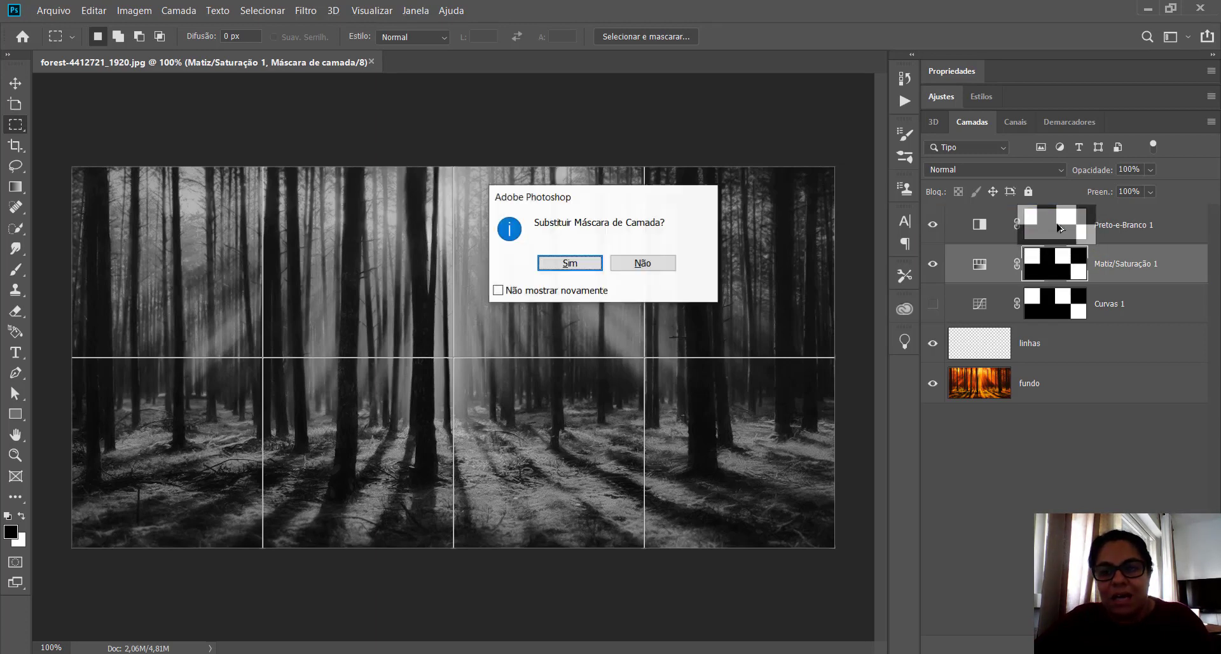
pyautogui.click(593, 267)
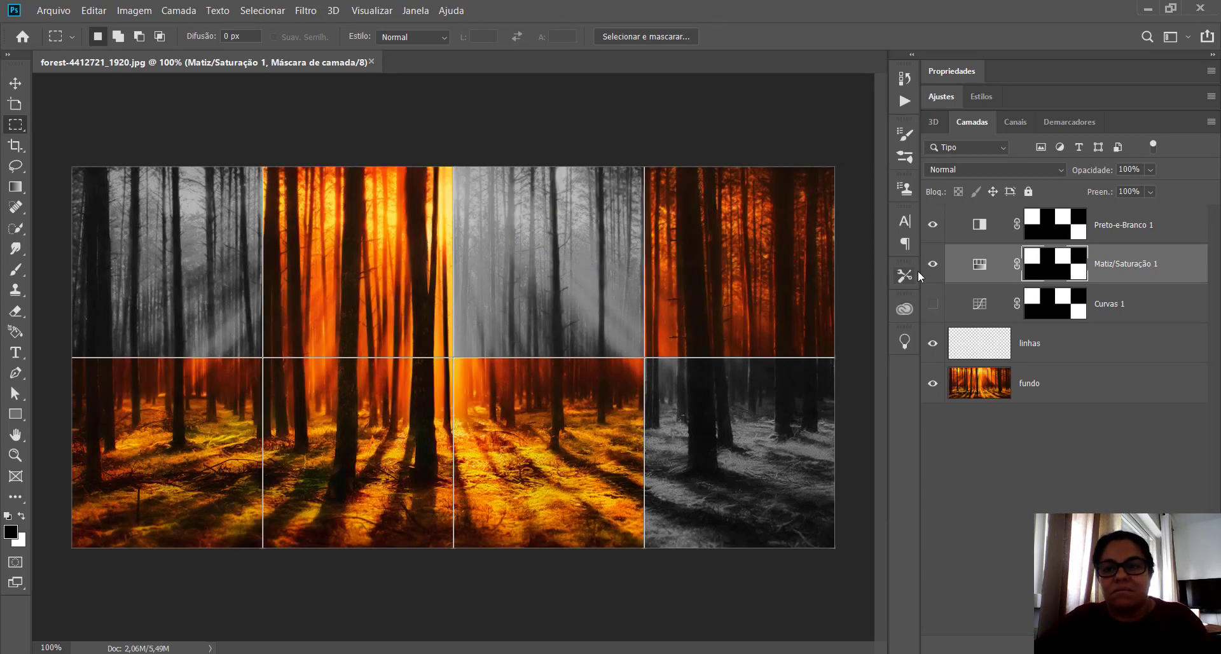
# Step: Toggle the three adjustment layers to compare their effects, leaving only Matiz/Saturação 1 visible among them
pyautogui.click(939, 268)
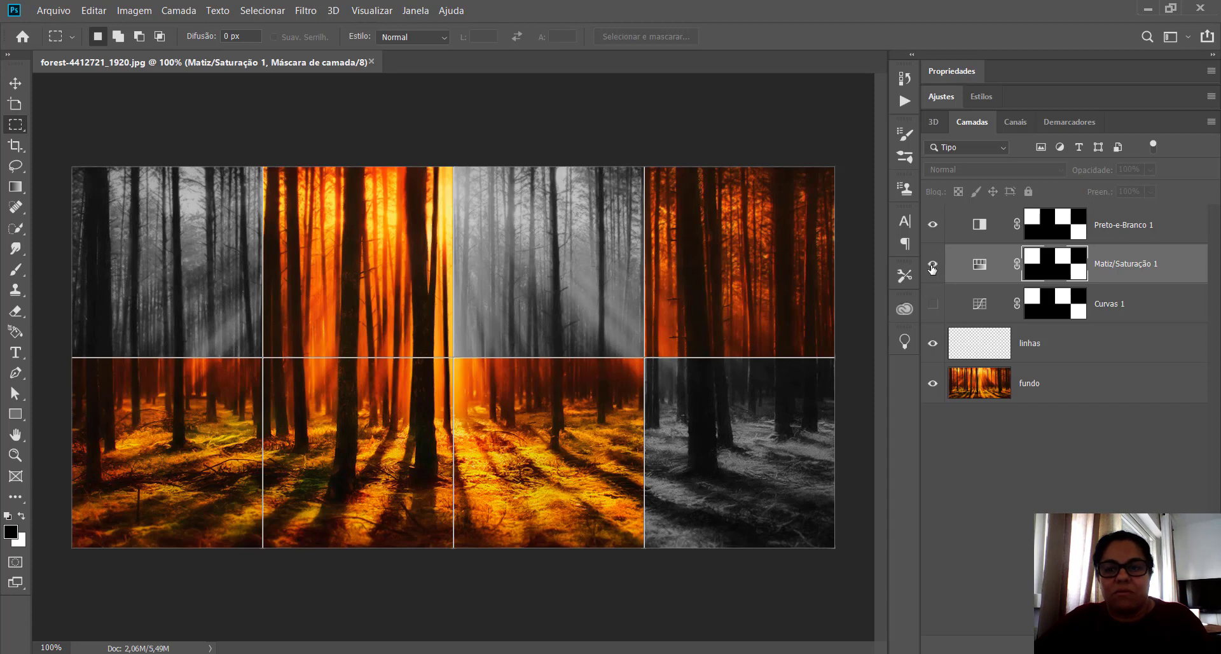
pyautogui.click(932, 265)
pyautogui.click(933, 304)
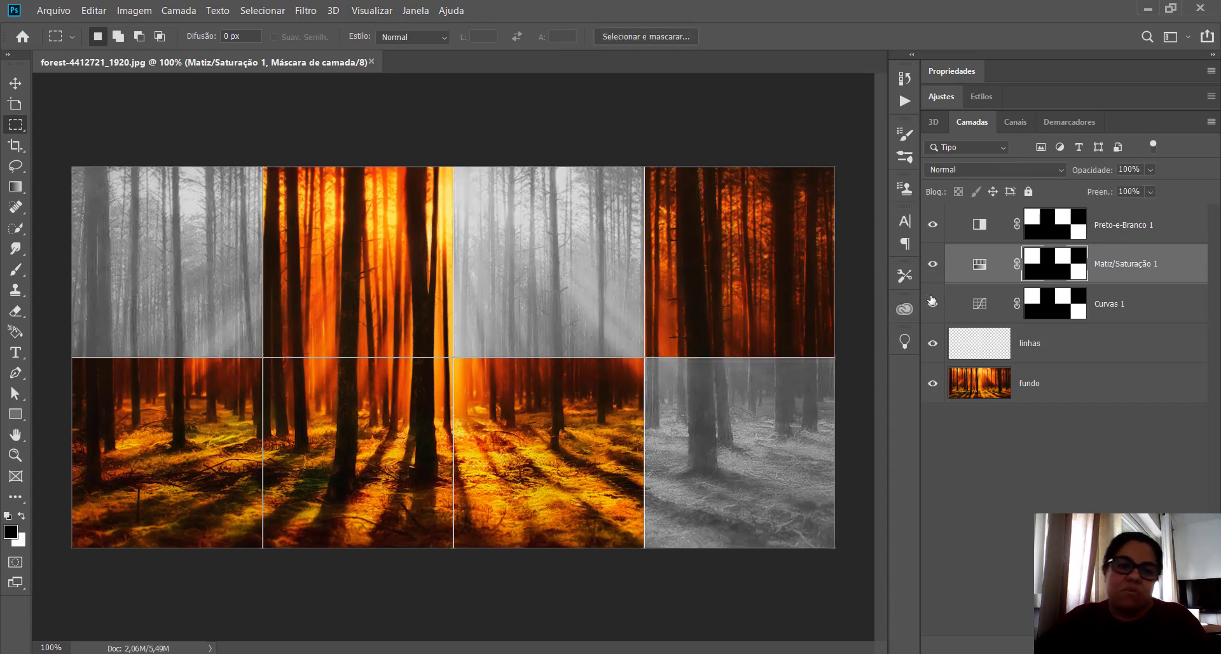
pyautogui.click(933, 267)
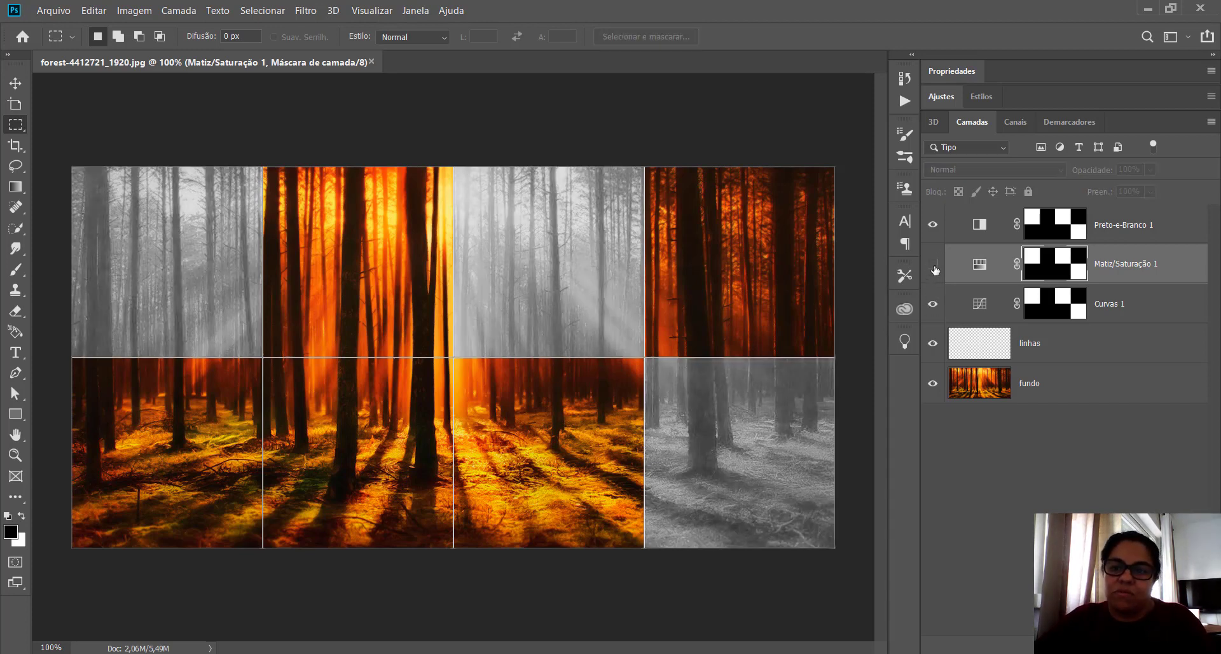
pyautogui.click(934, 308)
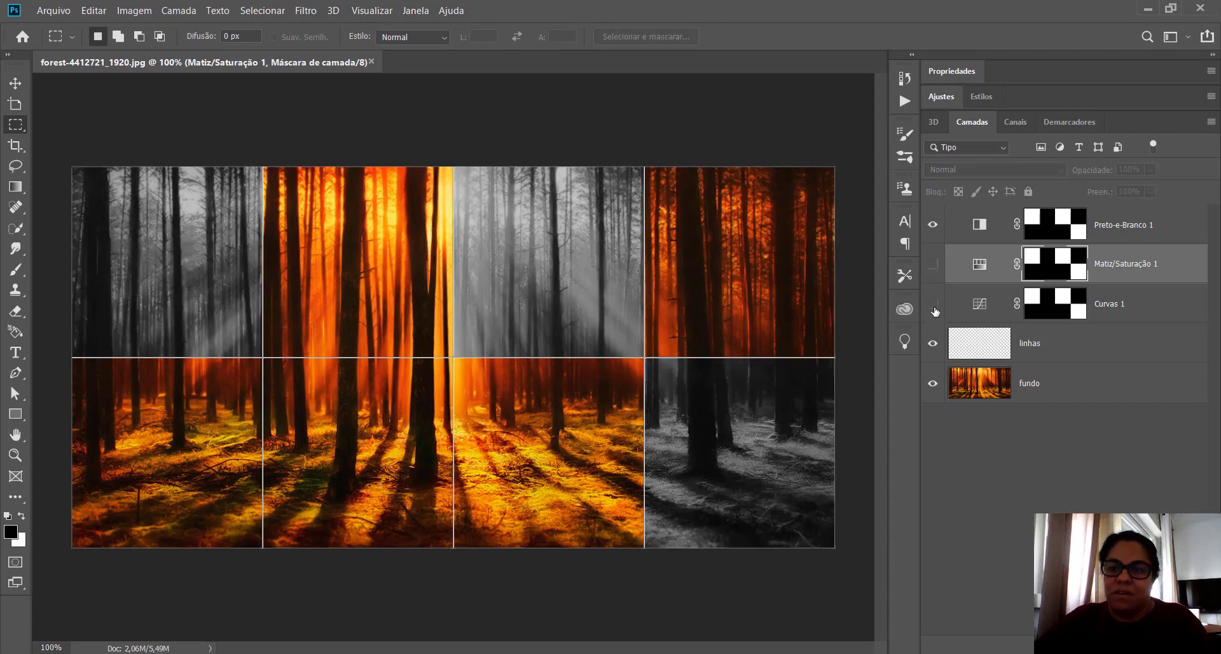
pyautogui.click(933, 267)
pyautogui.click(933, 225)
# Step: With the Matiz/Saturação 1 layer active, select the upper-right and lower-left corner squares of the photo together
pyautogui.click(1153, 263)
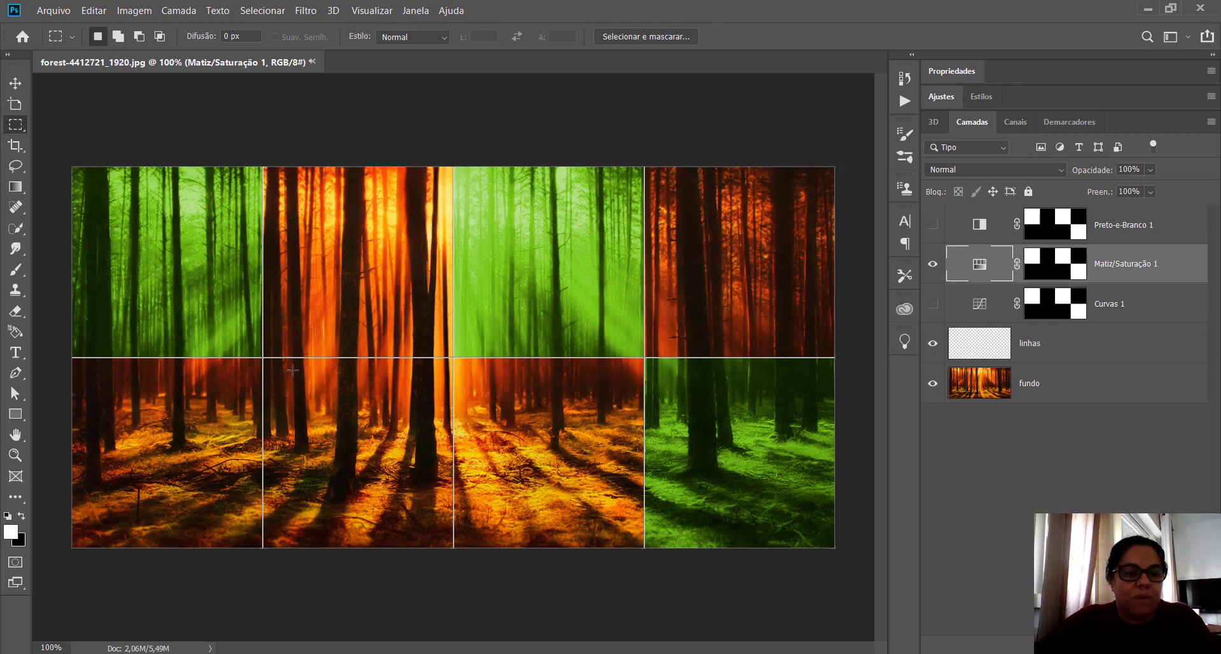
pyautogui.moveTo(262, 358); pyautogui.dragTo(453, 547)
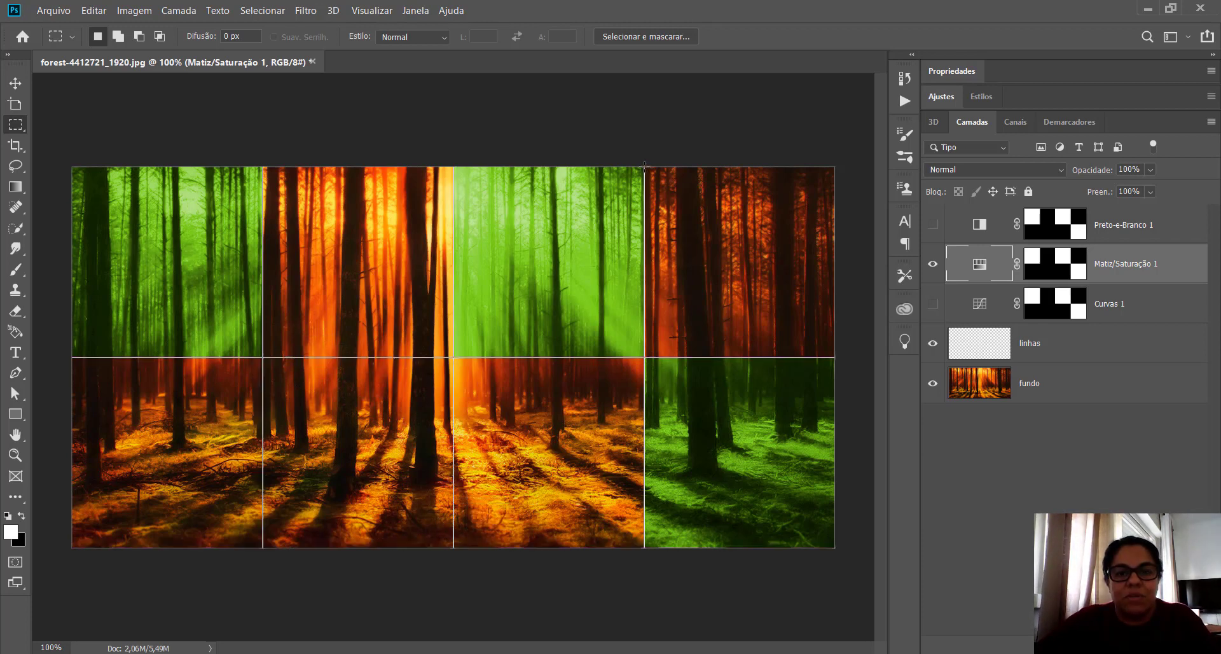
pyautogui.moveTo(645, 168); pyautogui.dragTo(865, 375)
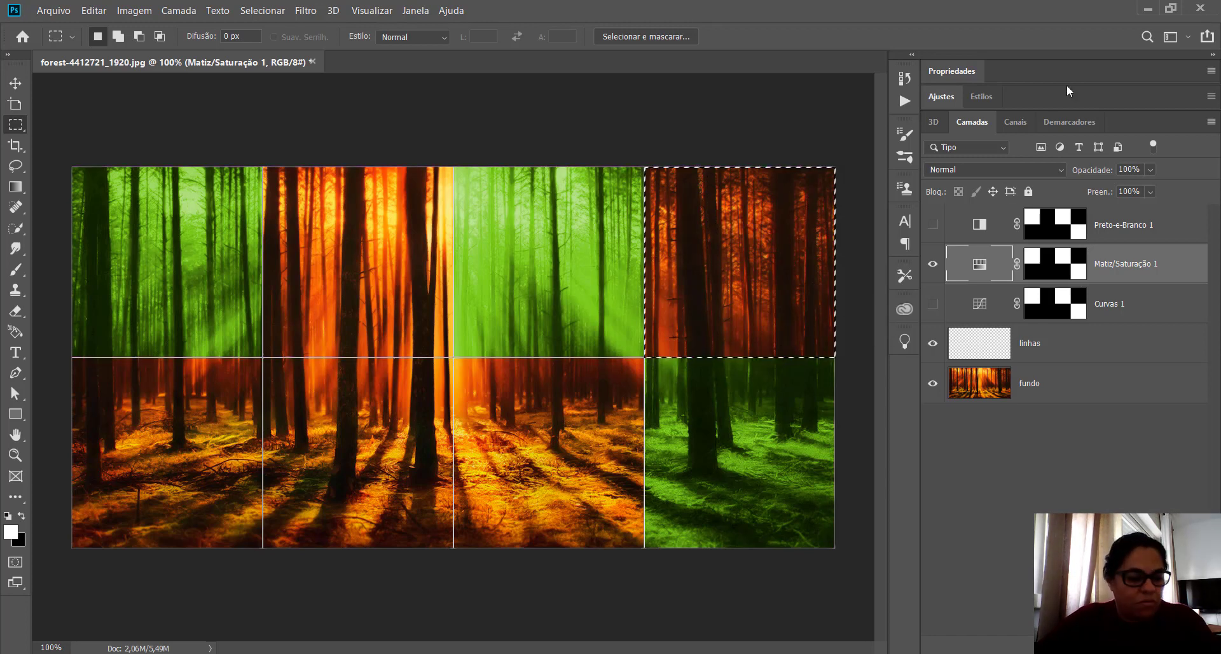
pyautogui.press('shift')
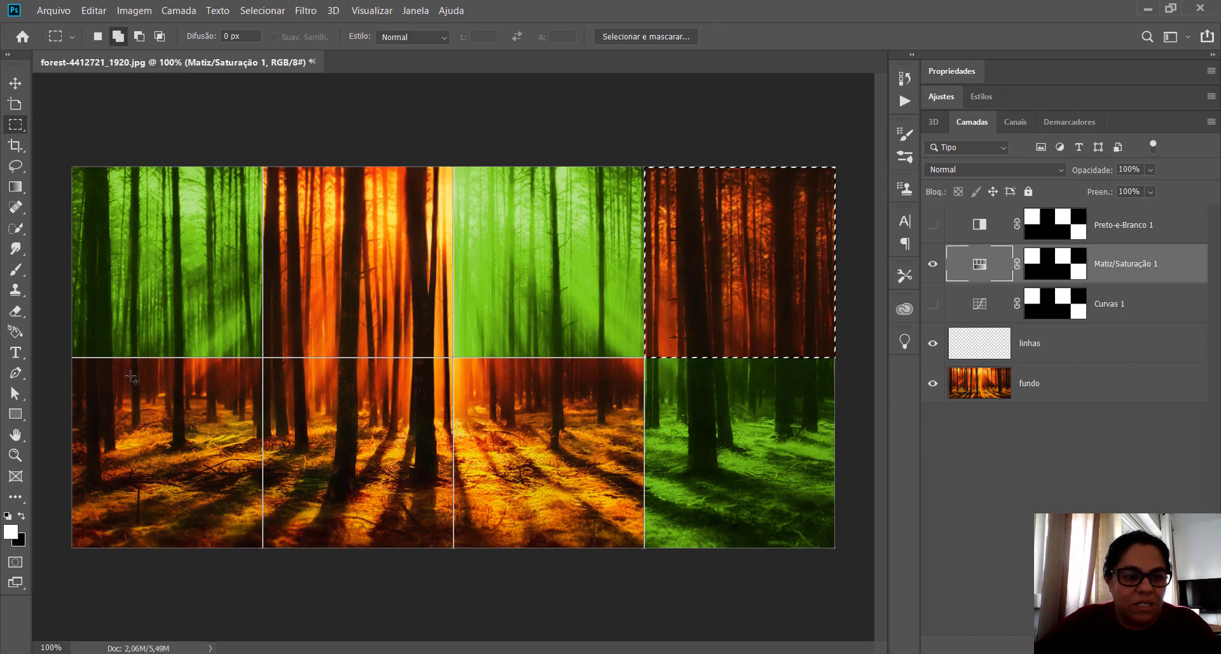
pyautogui.moveTo(72, 358); pyautogui.dragTo(263, 547)
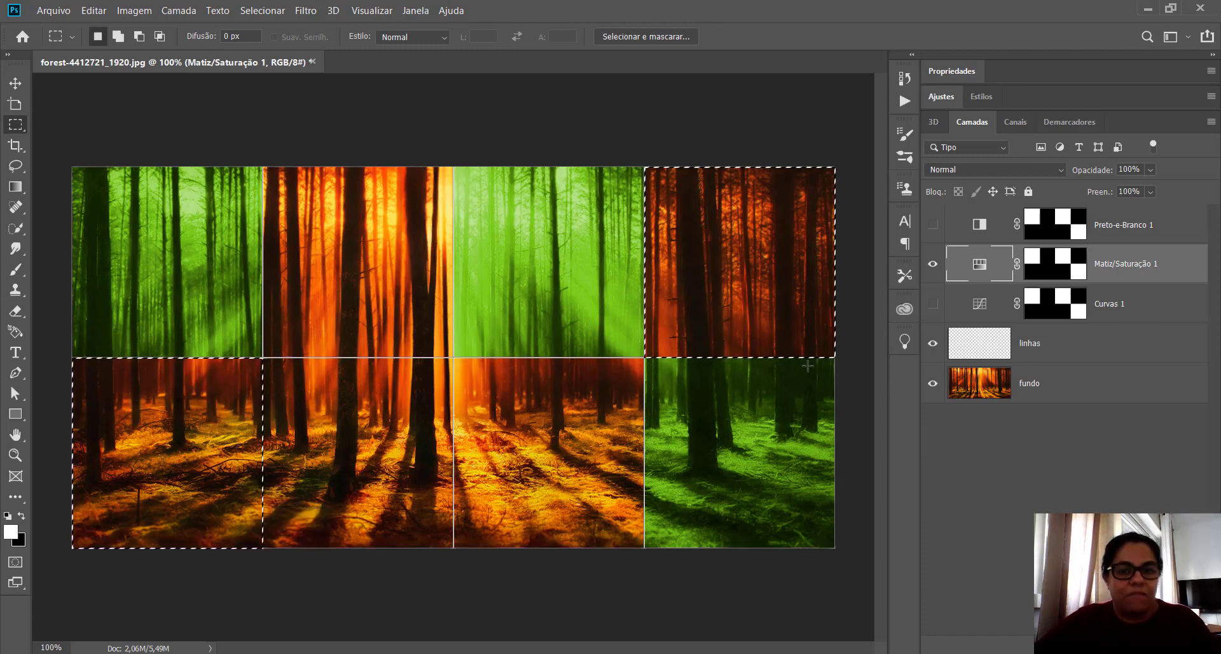
# Step: Add a Vibrance adjustment layer for the selected squares with vibrance +33 and saturation -48
pyautogui.click(1086, 98)
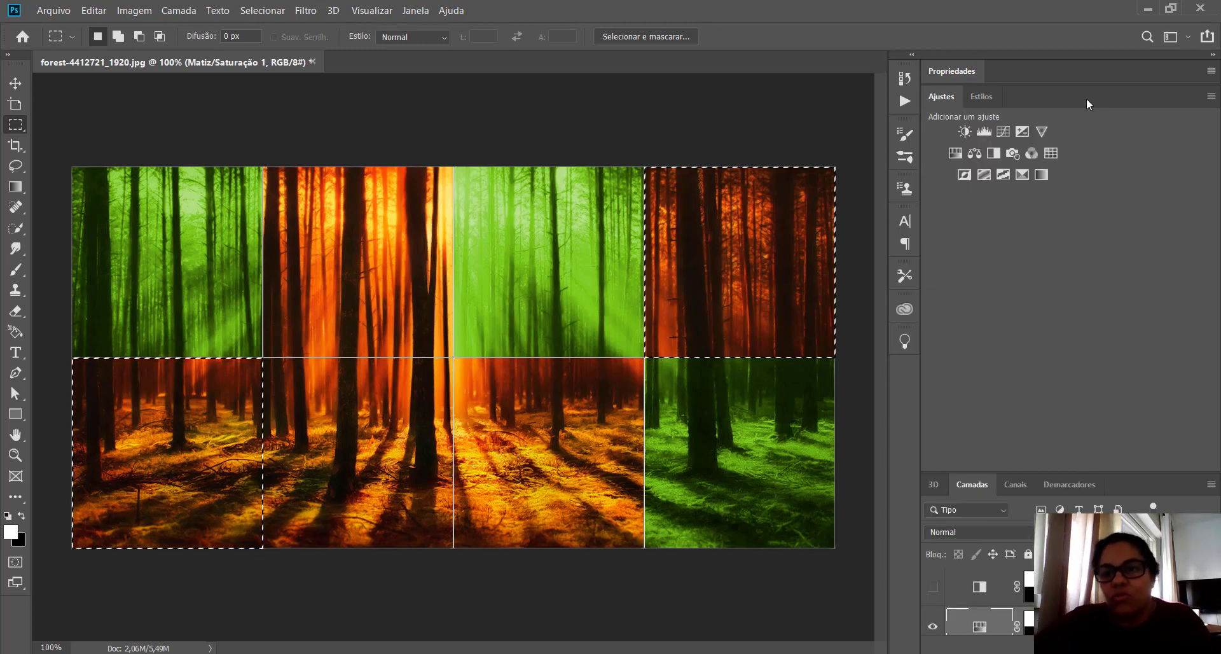
pyautogui.click(1044, 130)
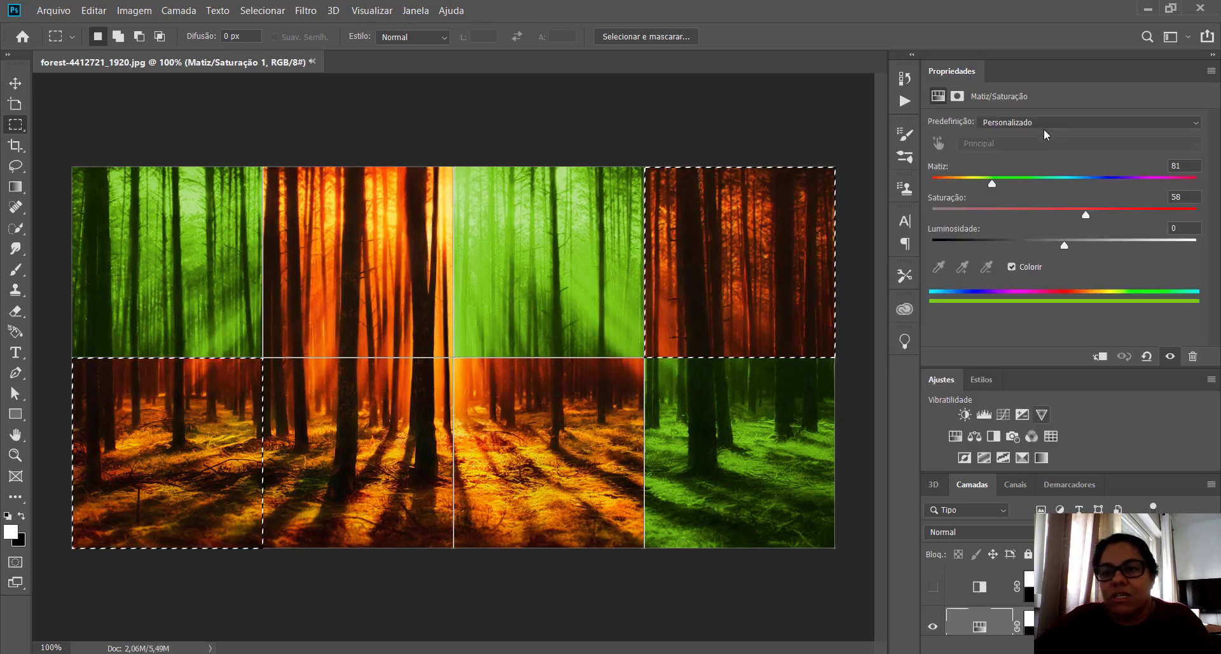
pyautogui.doubleClick(1156, 70)
pyautogui.doubleClick(1143, 101)
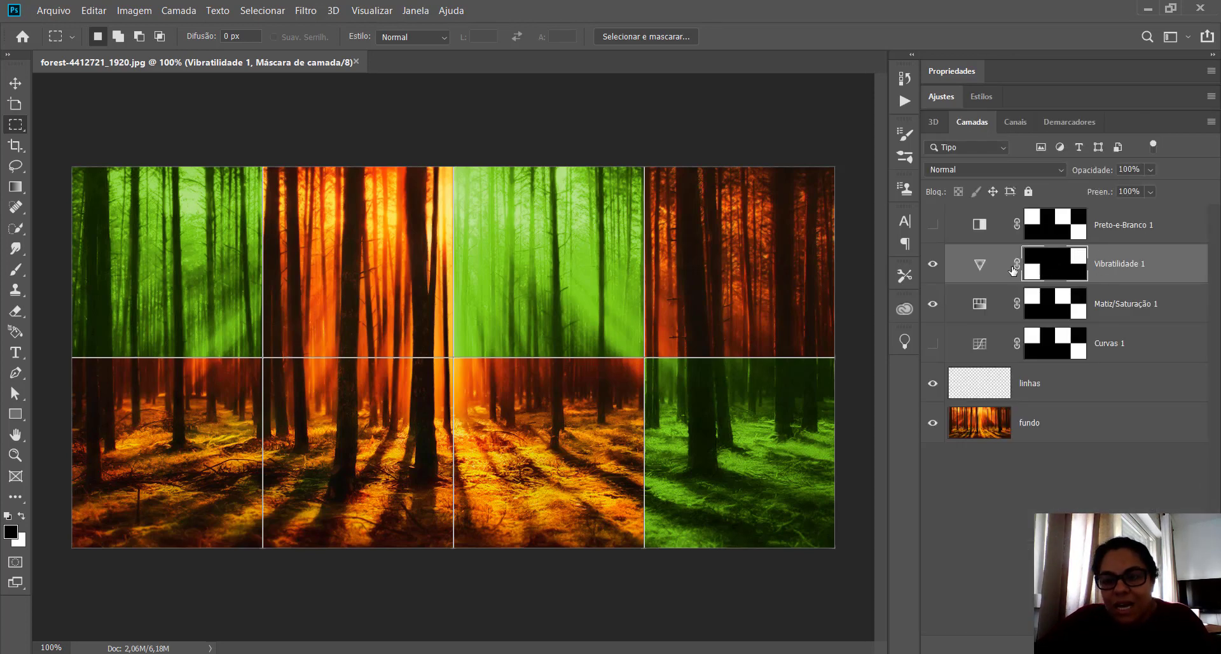
pyautogui.doubleClick(978, 264)
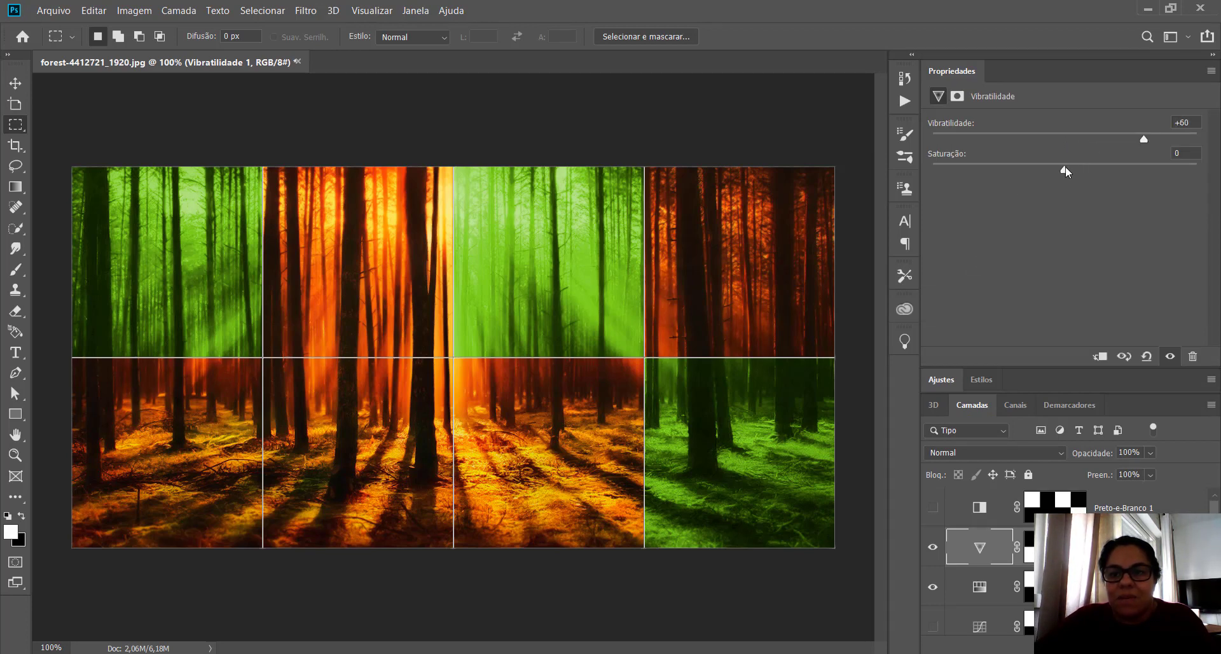
pyautogui.moveTo(1064, 169); pyautogui.dragTo(1001, 169)
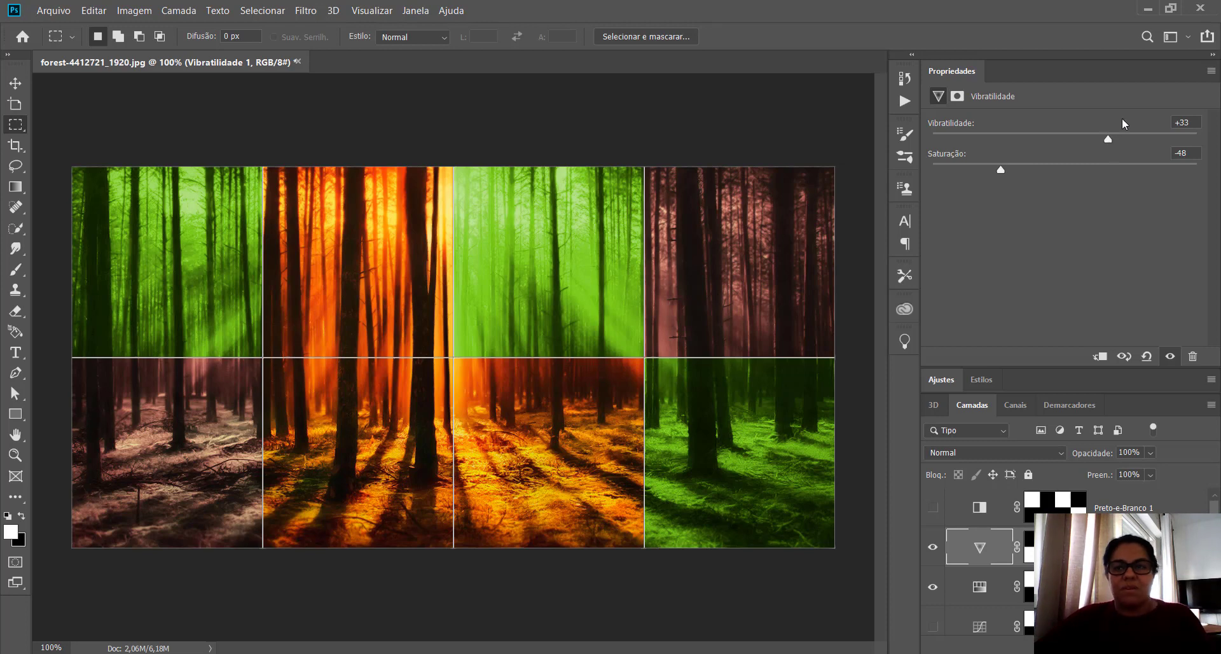
pyautogui.click(1212, 55)
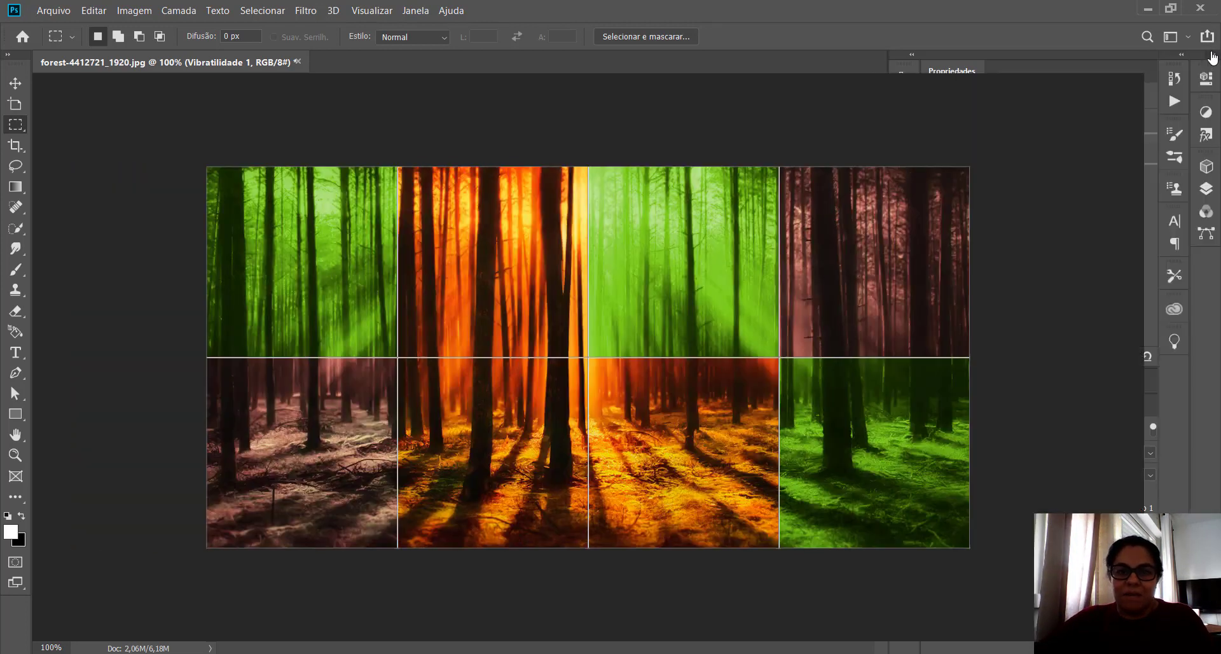
pyautogui.click(1213, 55)
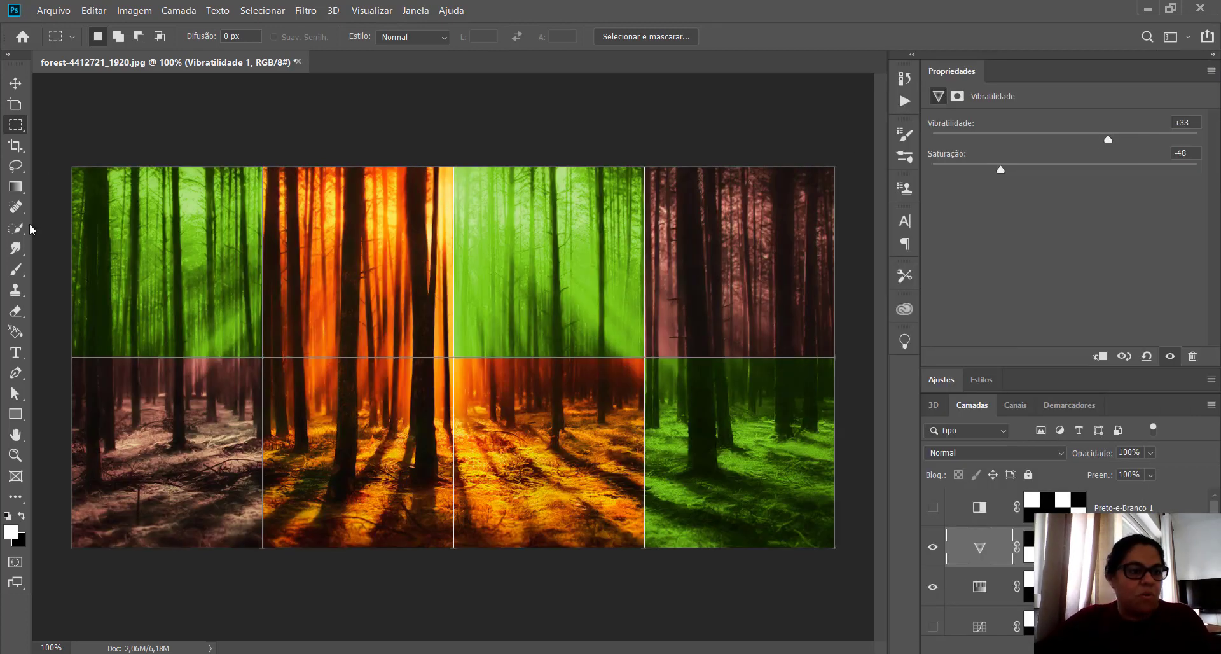
# Step: Add a white Lorem ipsum paragraph text box in the upper row's second square and duplicate it into the lower row's third square
pyautogui.click(19, 354)
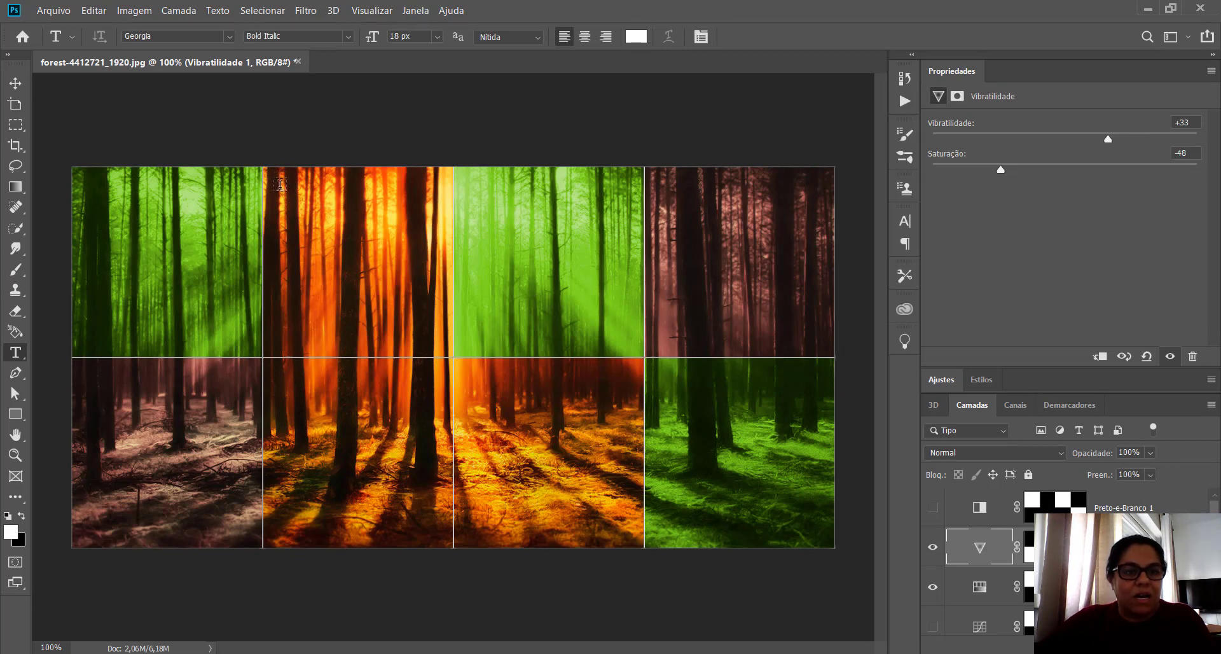
pyautogui.moveTo(280, 184); pyautogui.dragTo(435, 336)
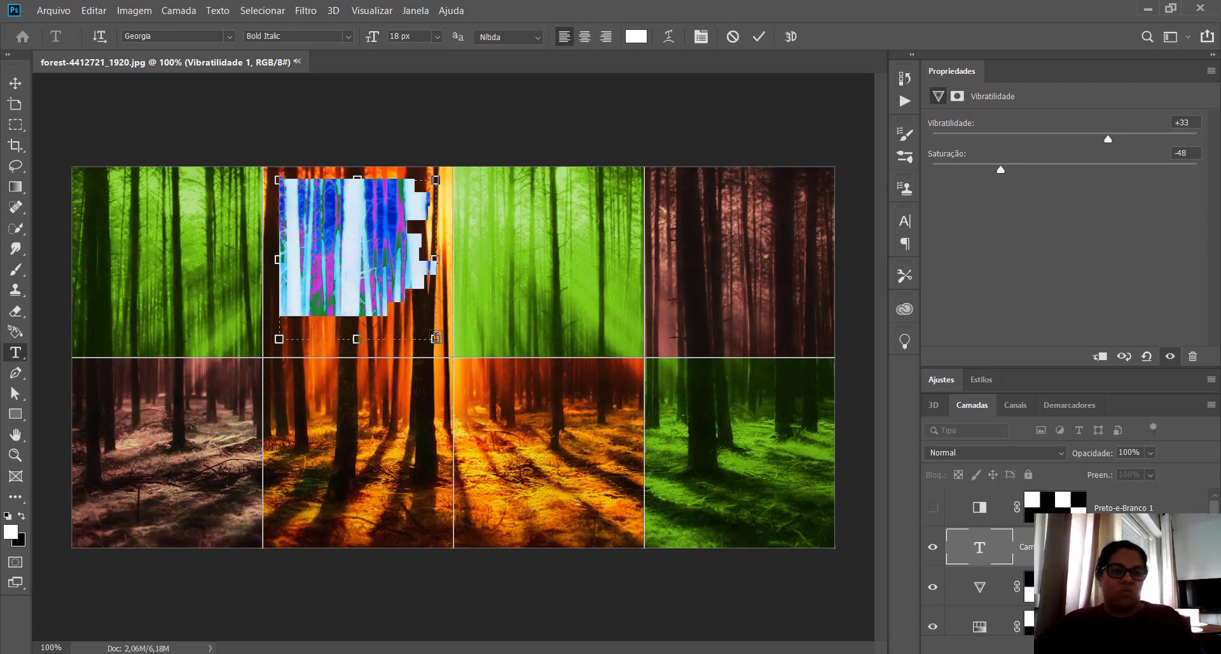
pyautogui.click(15, 84)
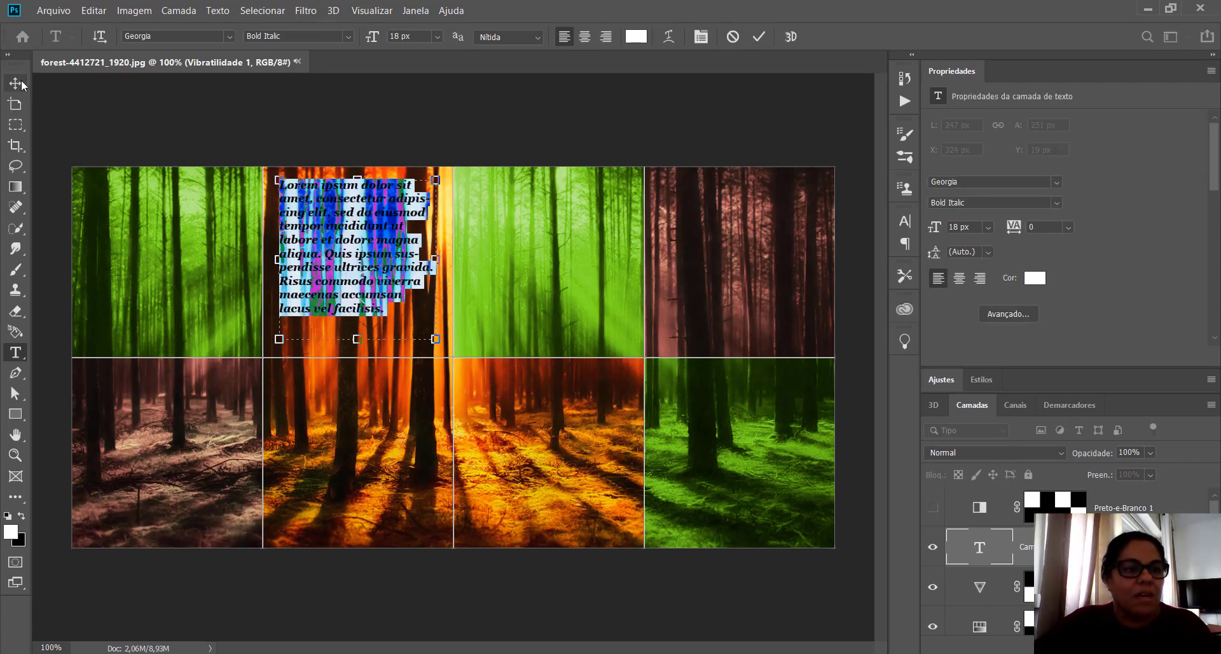
pyautogui.moveTo(380, 253); pyautogui.dragTo(540, 438)
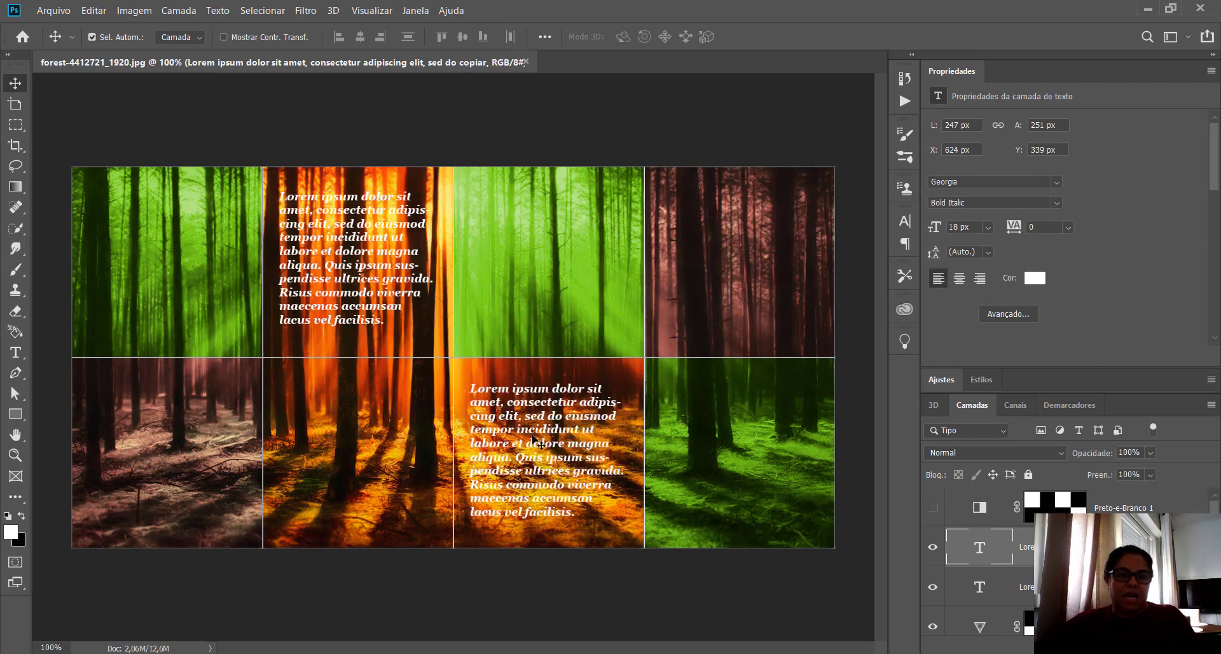
# Step: Change the font of the whole paragraph in the upper row's second square to Alef Regular
pyautogui.click(15, 352)
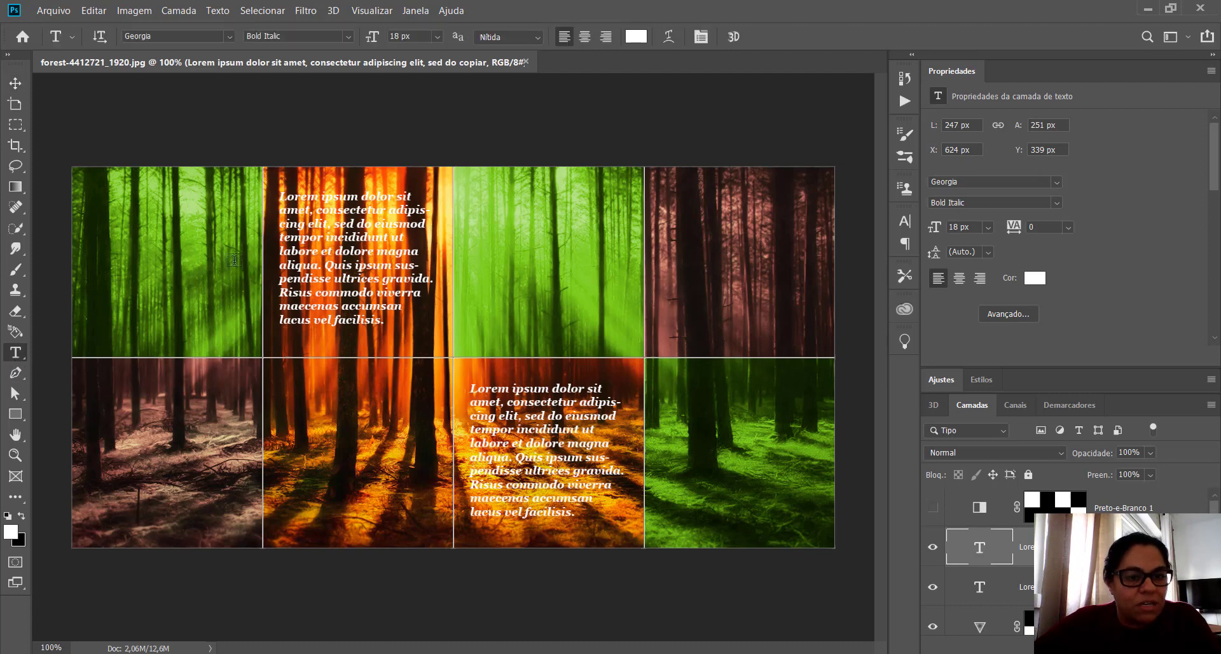
pyautogui.click(318, 199)
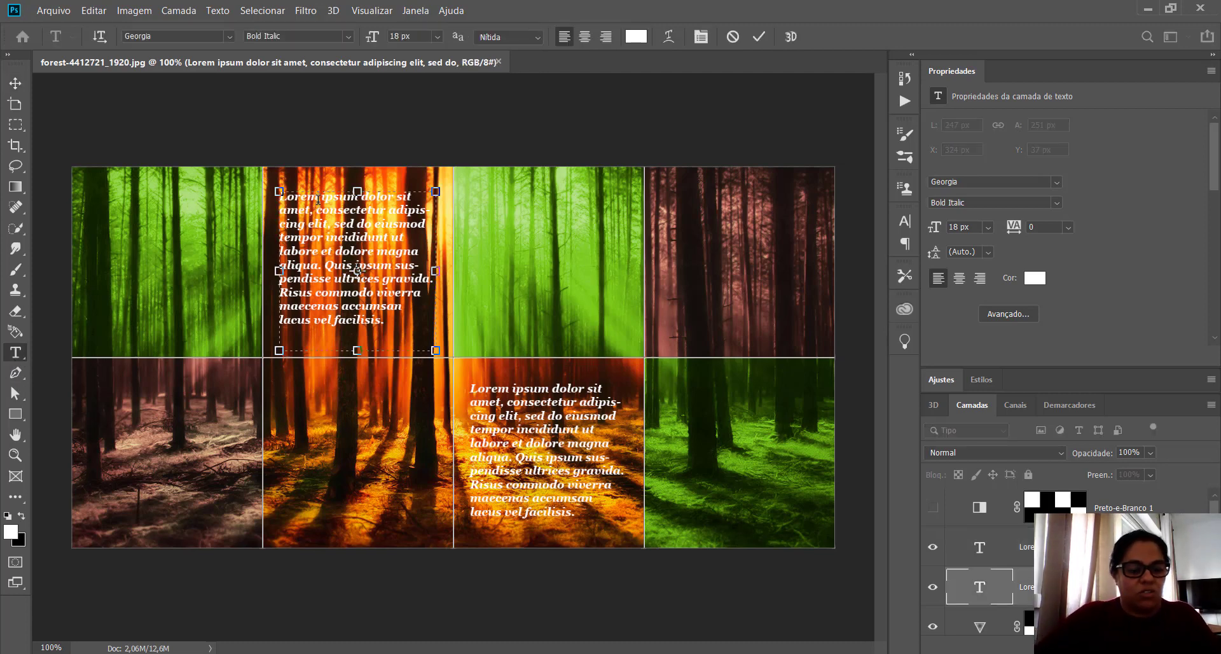
pyautogui.hotkey('ctrl', 'a')
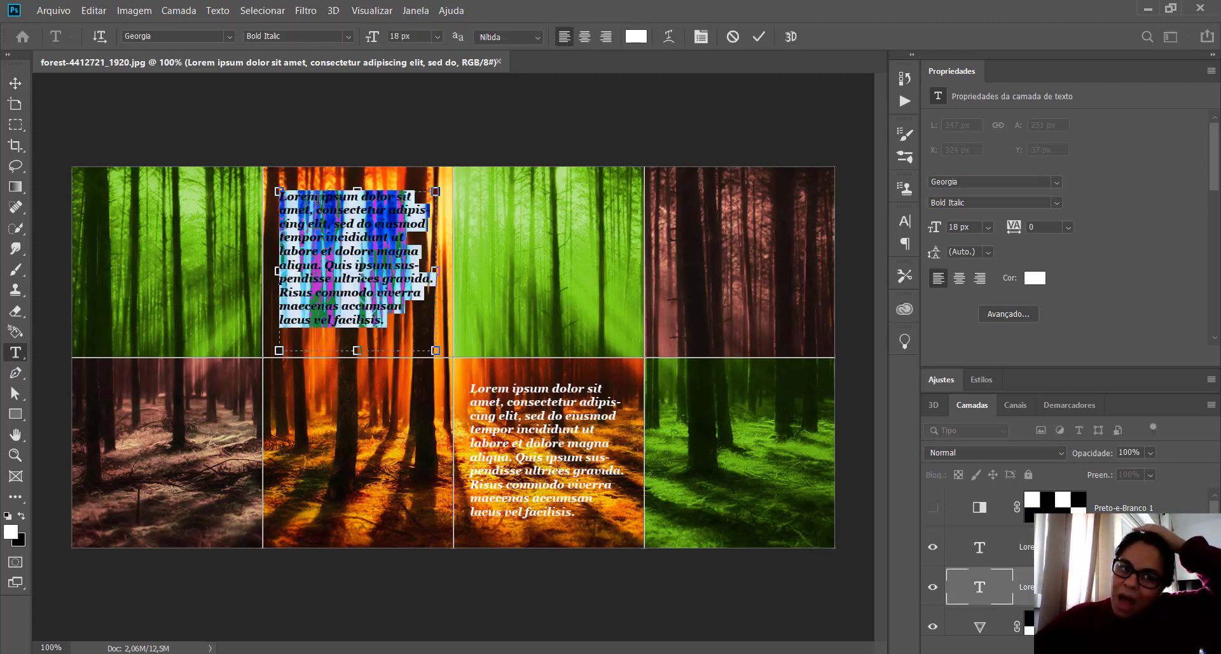
pyautogui.click(229, 39)
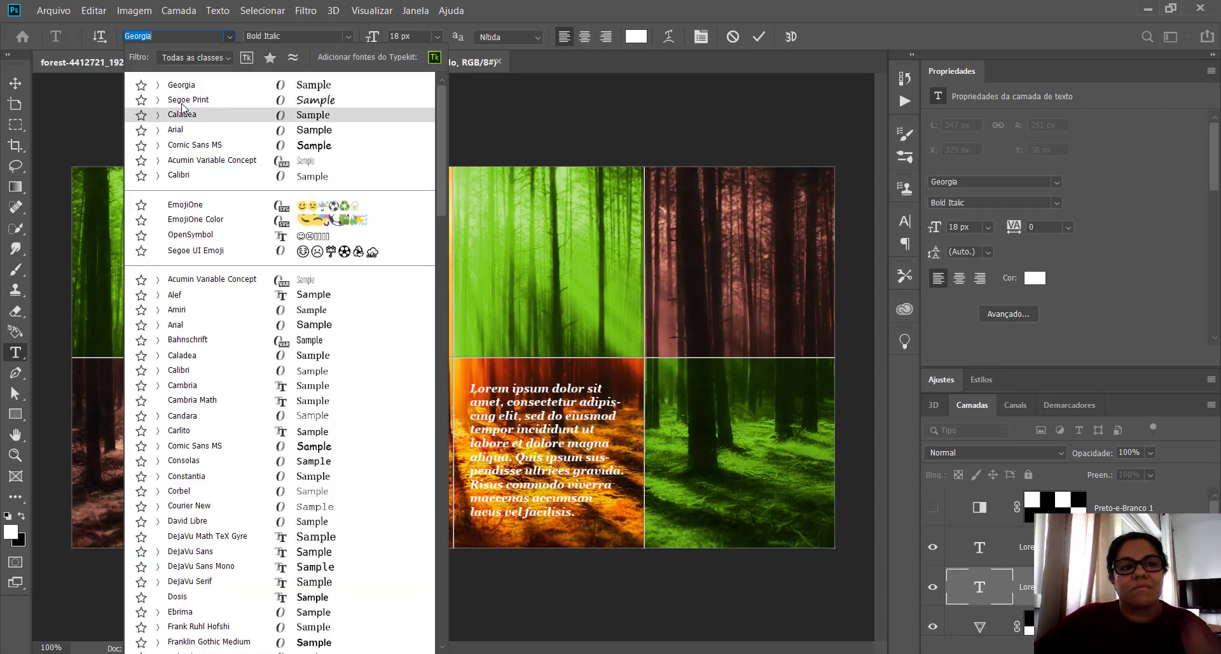
pyautogui.click(197, 296)
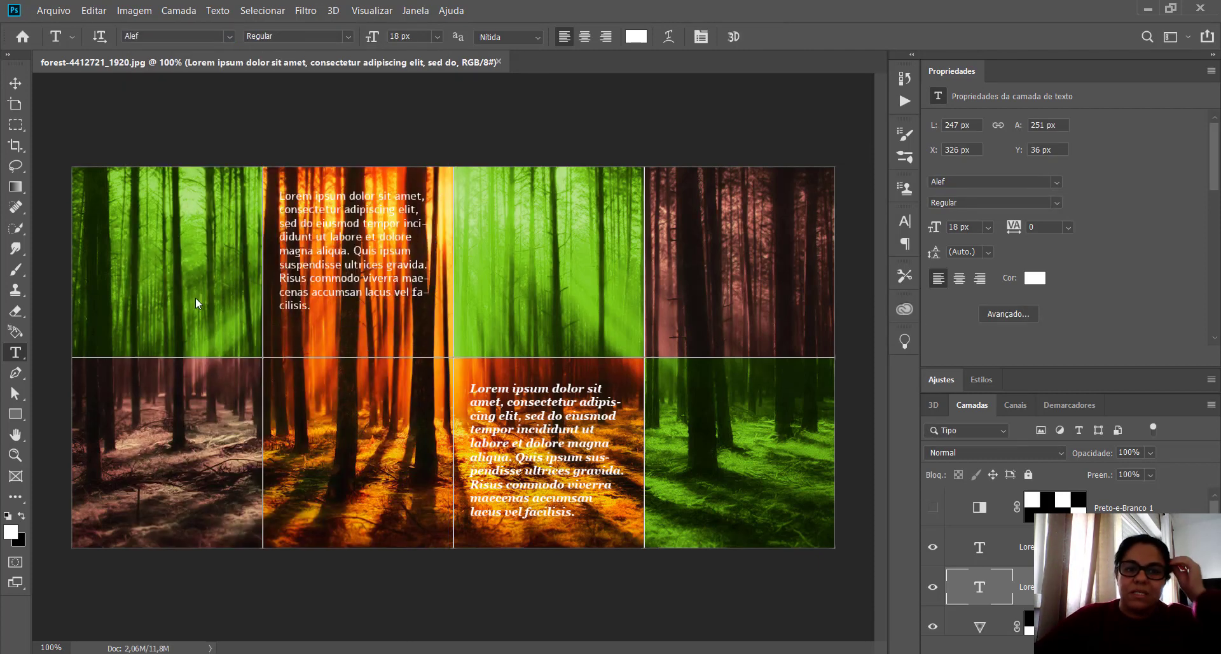
# Step: Set the size of the whole Alef paragraph to 20 px
pyautogui.click(347, 251)
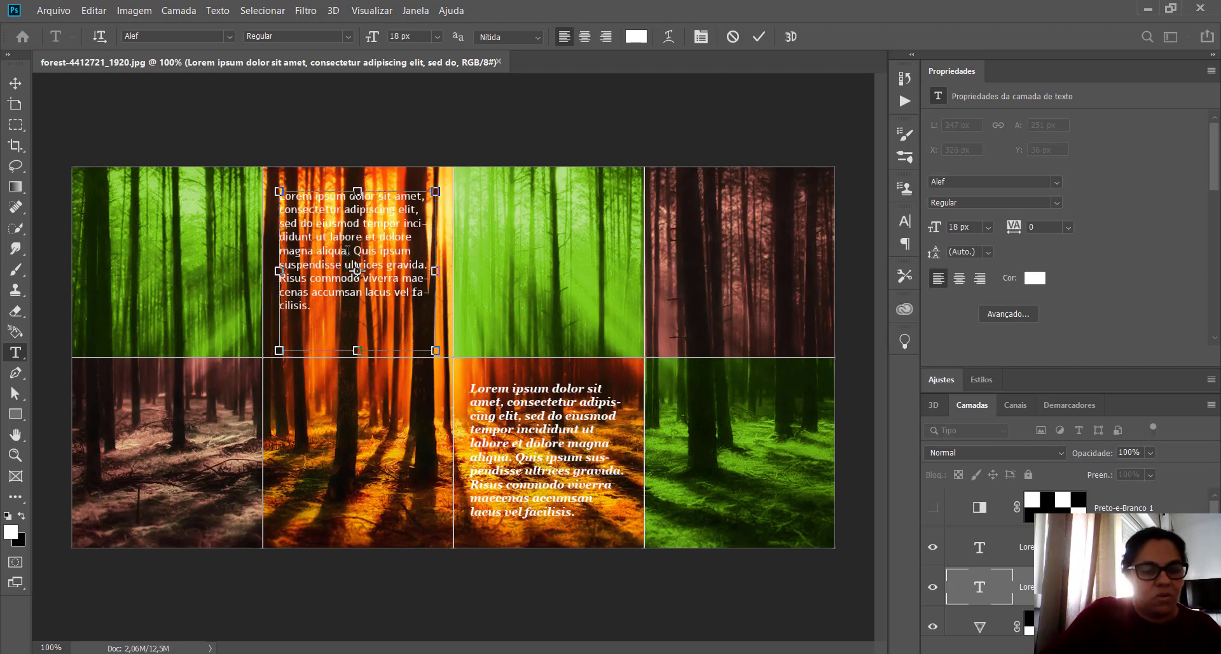
pyautogui.hotkey('ctrl', 'a')
pyautogui.click(417, 37)
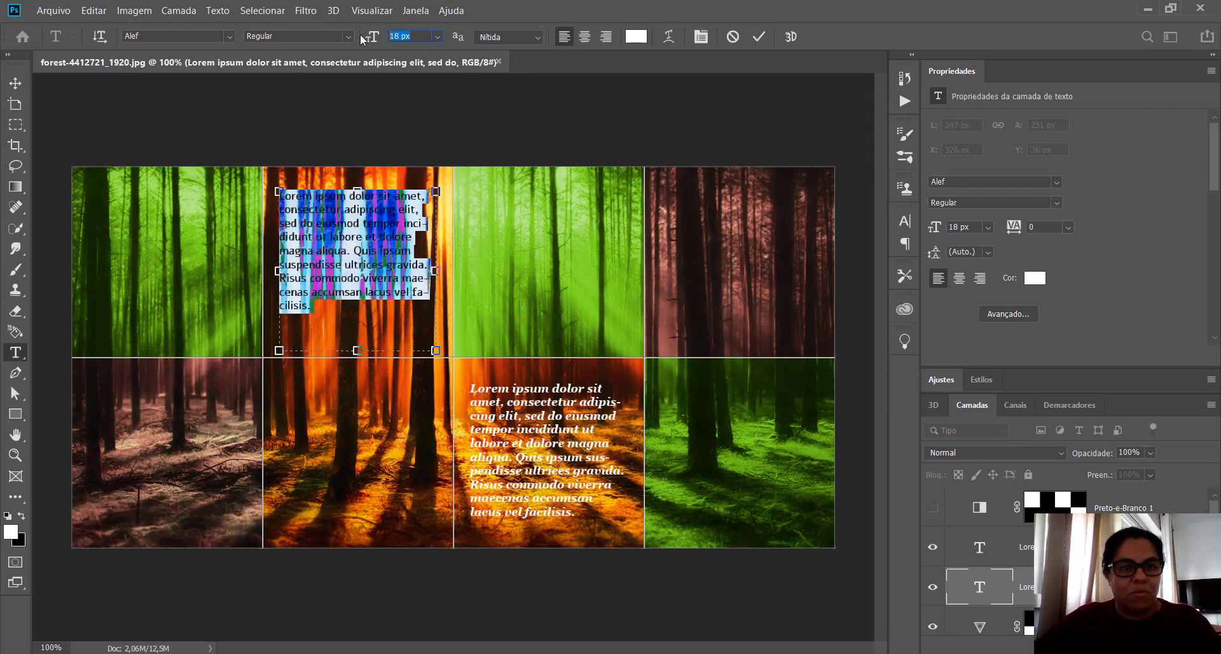
pyautogui.write('20')
pyautogui.press('Return')
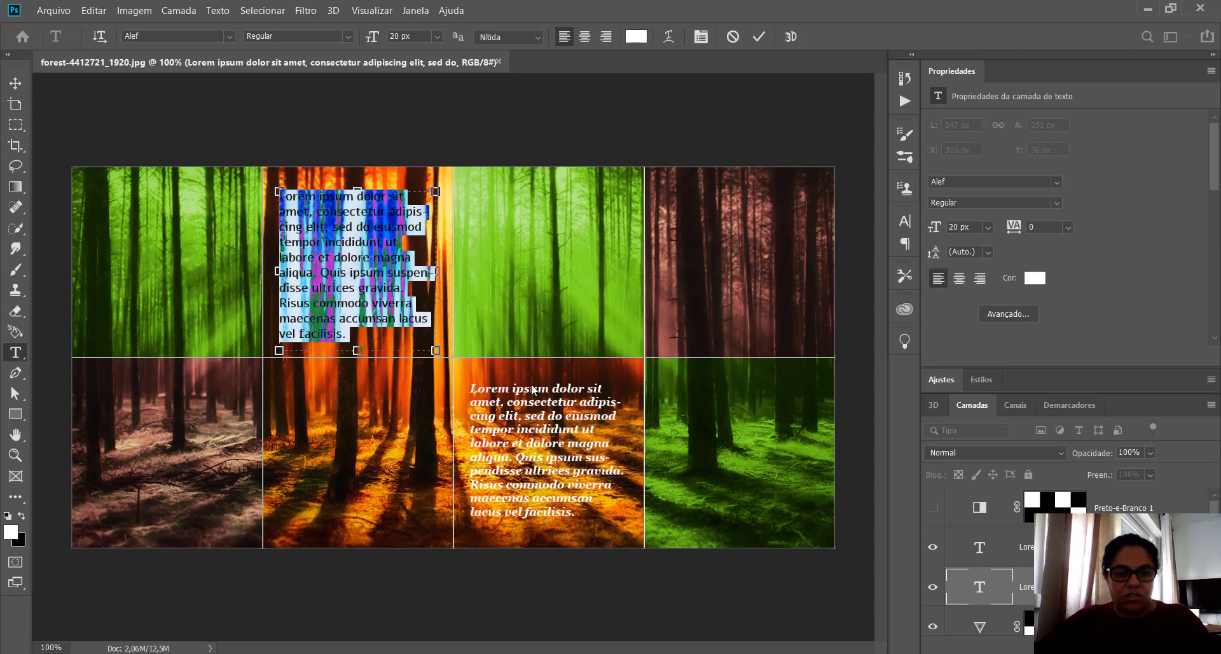
# Step: Move the Alef paragraph from the upper row's second square into the lower-left square, at about X 29 px, Y 330 px
pyautogui.click(15, 83)
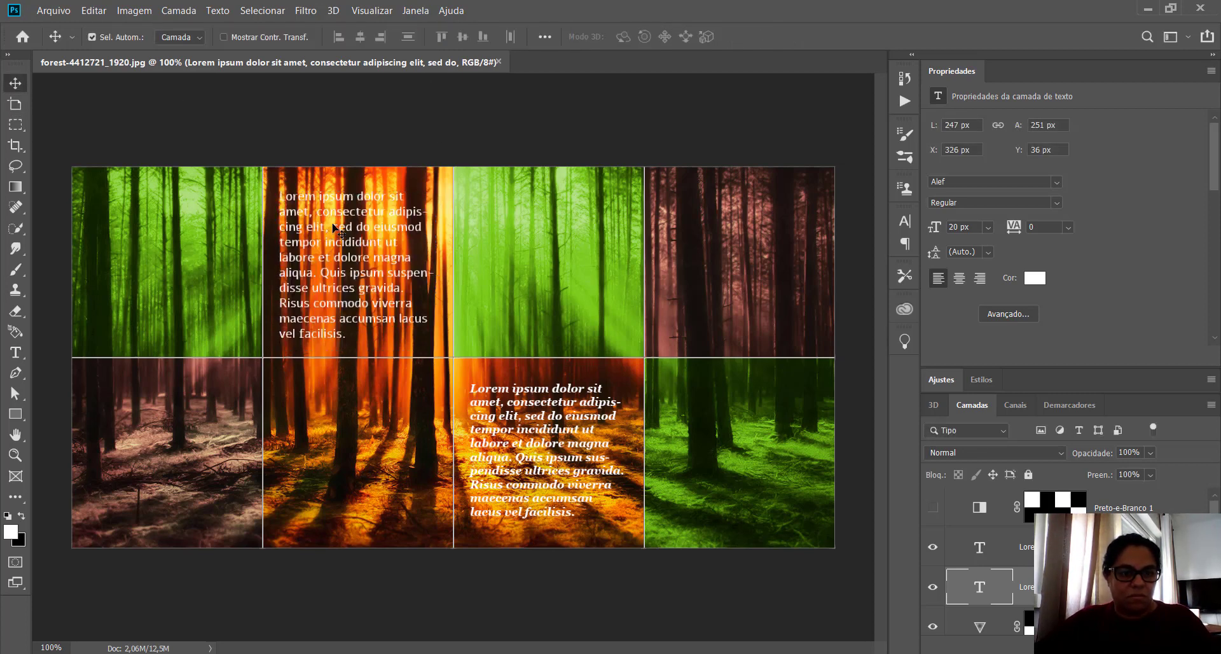
pyautogui.press('Up')
pyautogui.press('Up')
pyautogui.press('Up')
pyautogui.press('Up')
pyautogui.press('Up')
pyautogui.press('Up')
pyautogui.press('Up')
pyautogui.press('Up')
pyautogui.press('Up')
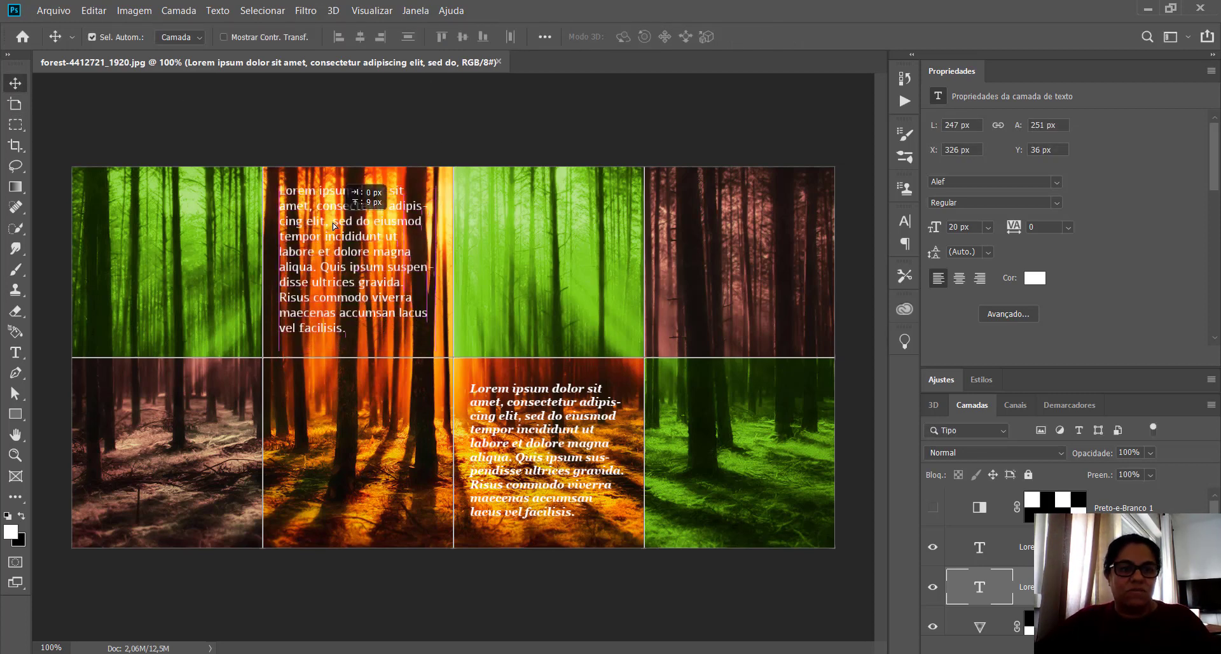
pyautogui.moveTo(332, 226); pyautogui.dragTo(140, 431)
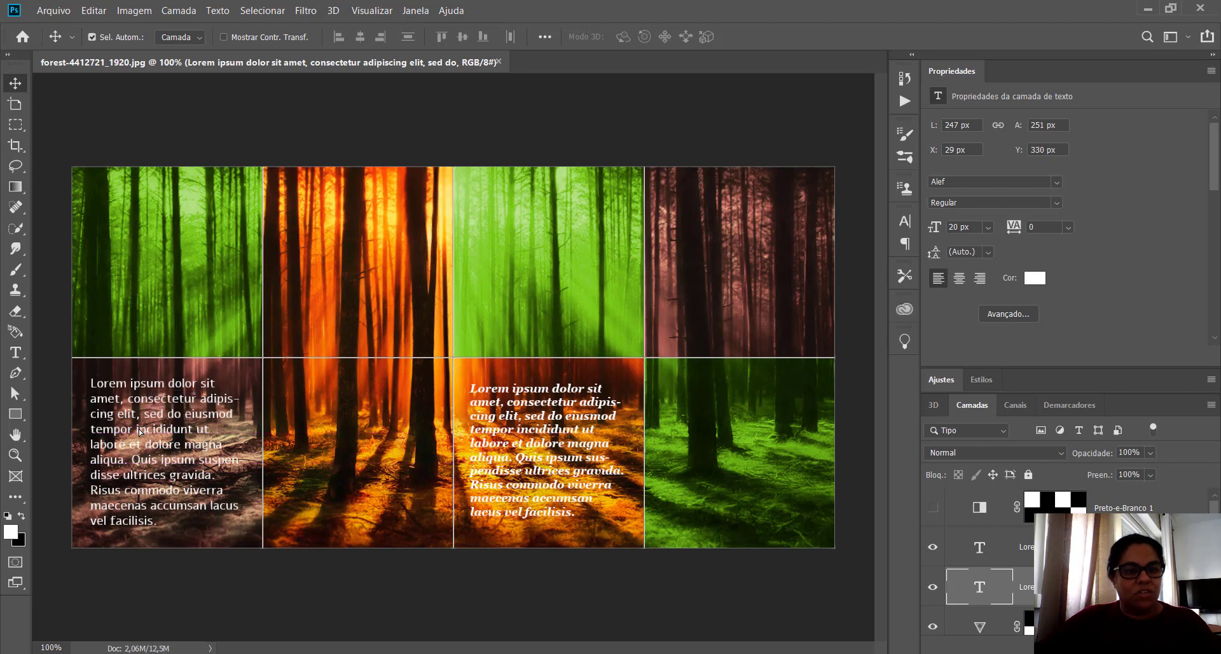
# Step: Move the Georgia Bold Italic paragraph from the lower row's third square into the upper-right square and delete it
pyautogui.click(542, 448)
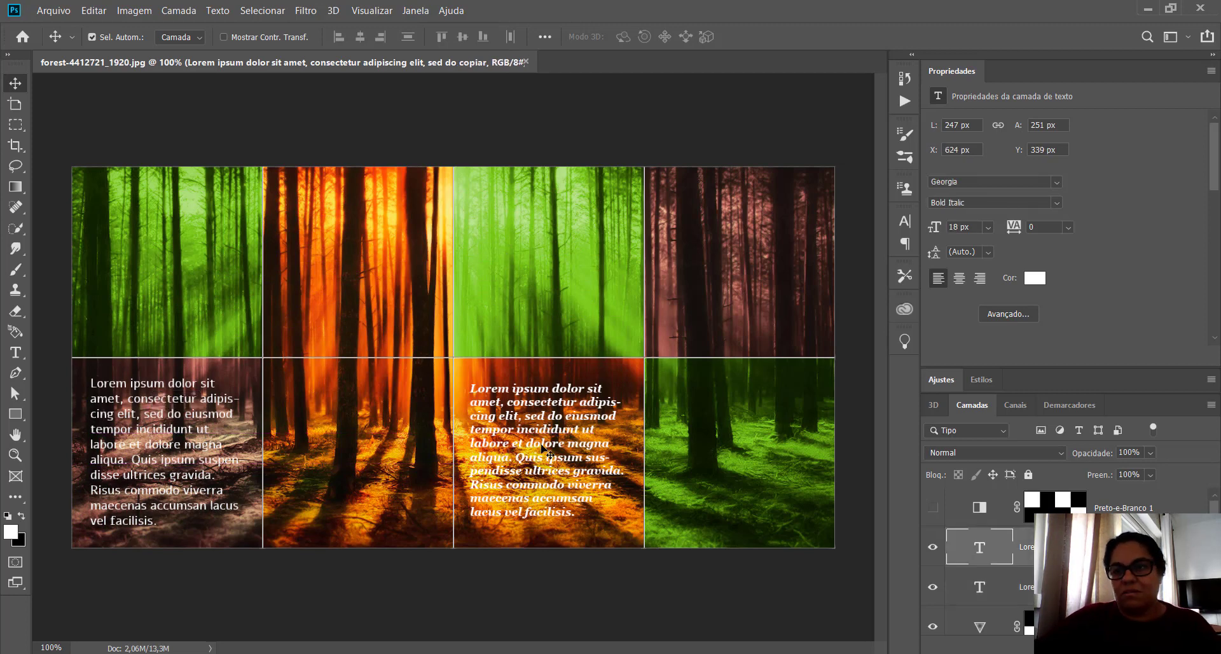
pyautogui.doubleClick(1089, 66)
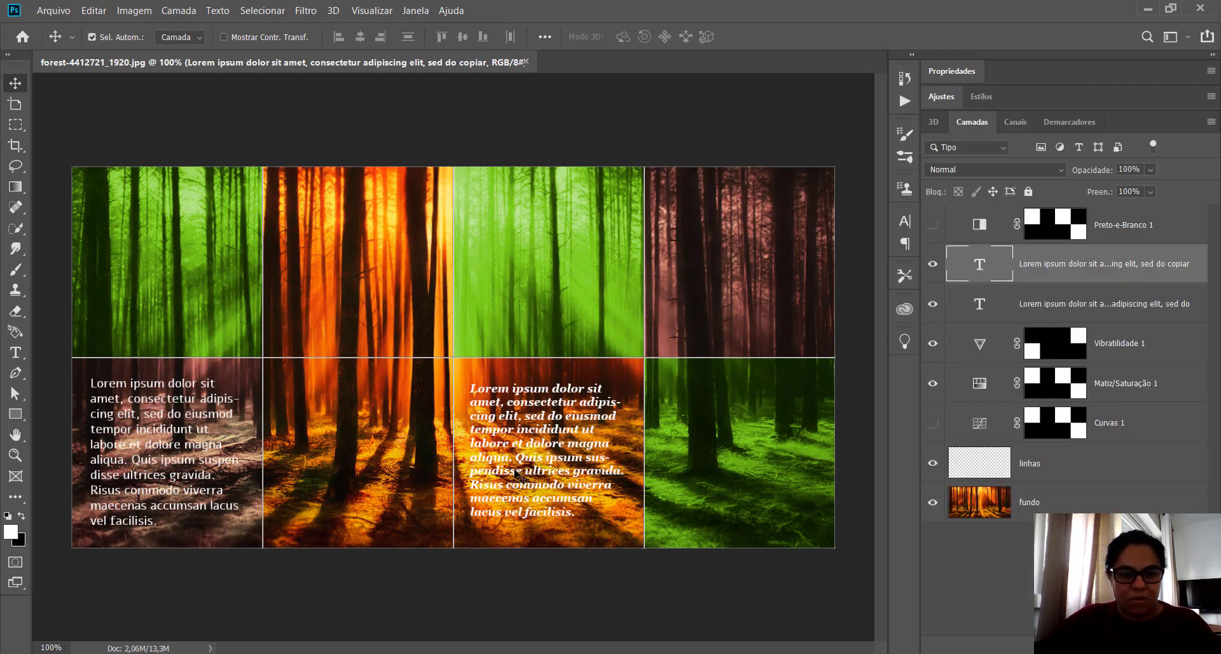
pyautogui.moveTo(516, 474); pyautogui.dragTo(715, 275)
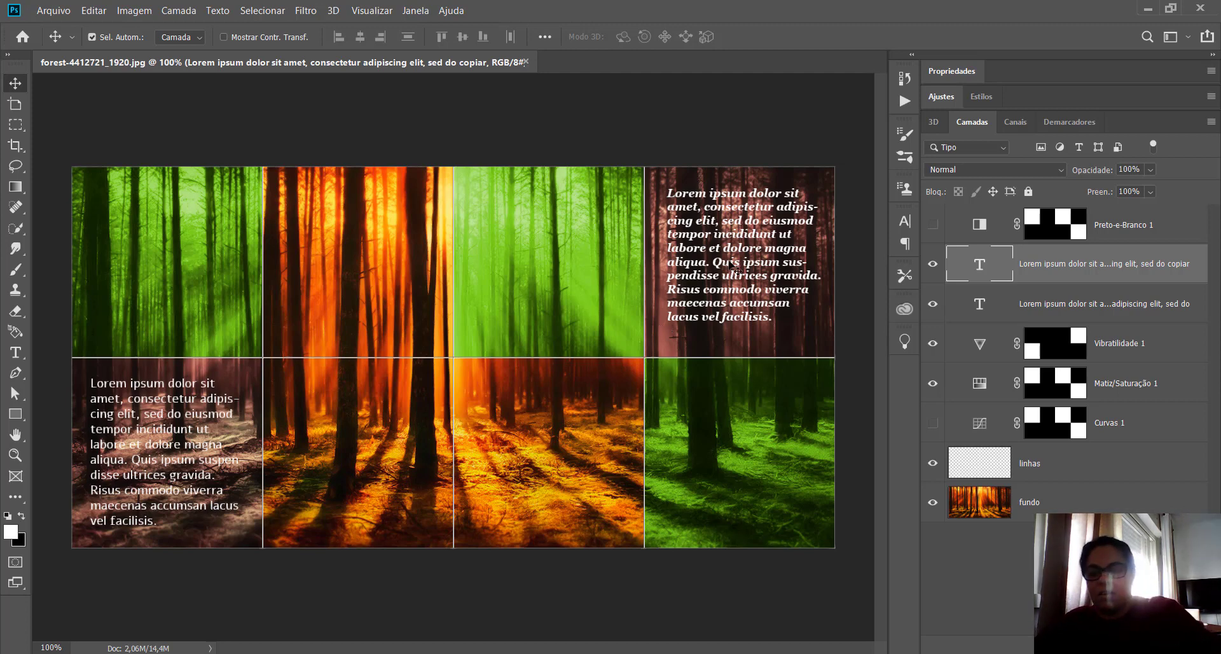
pyautogui.press('Delete')
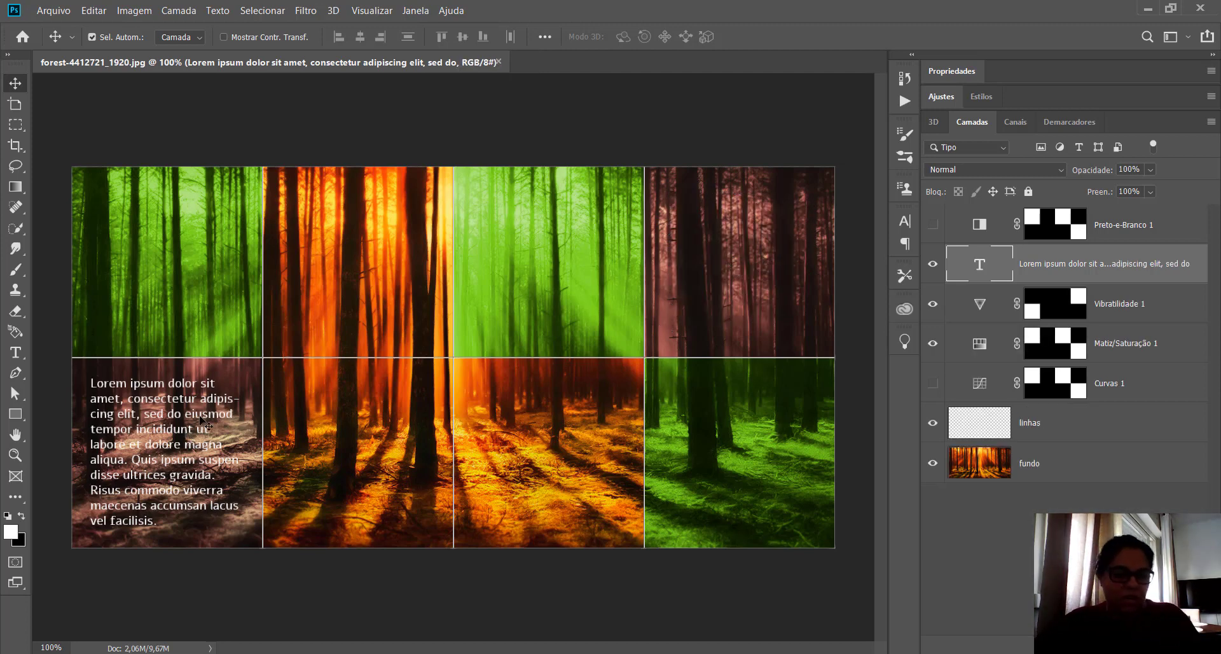
# Step: Try darker text colours on the whole lower-left Alef paragraph and set its colour back to white, ffffff
pyautogui.doubleClick(167, 438)
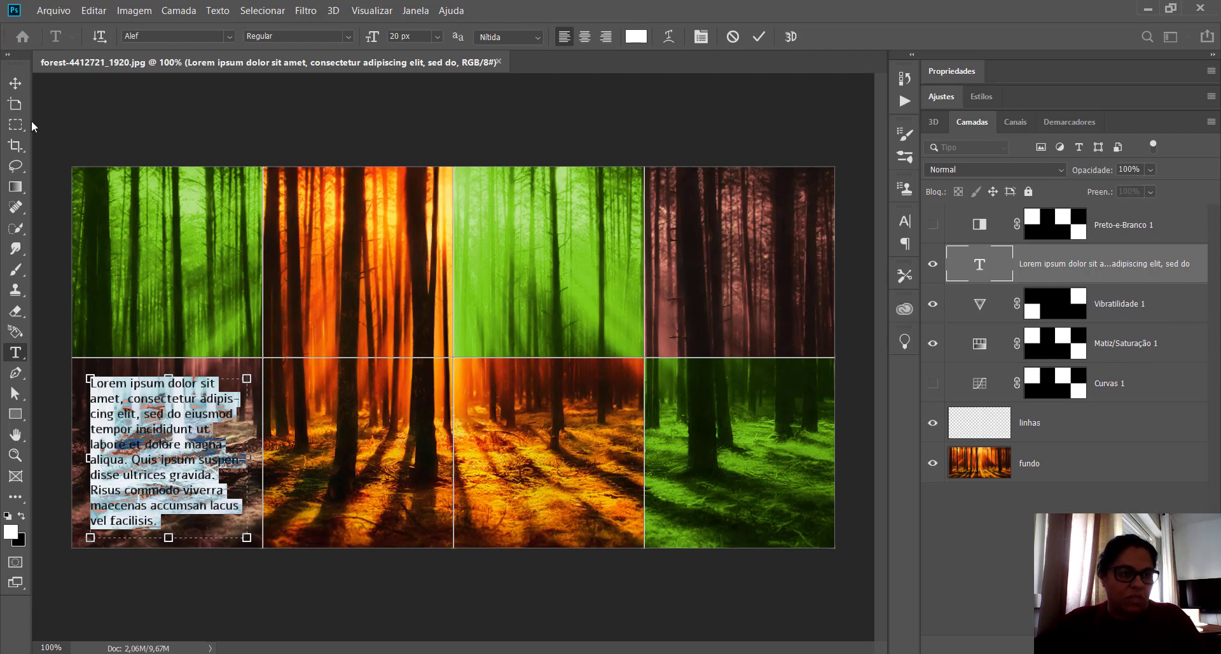
pyautogui.click(15, 83)
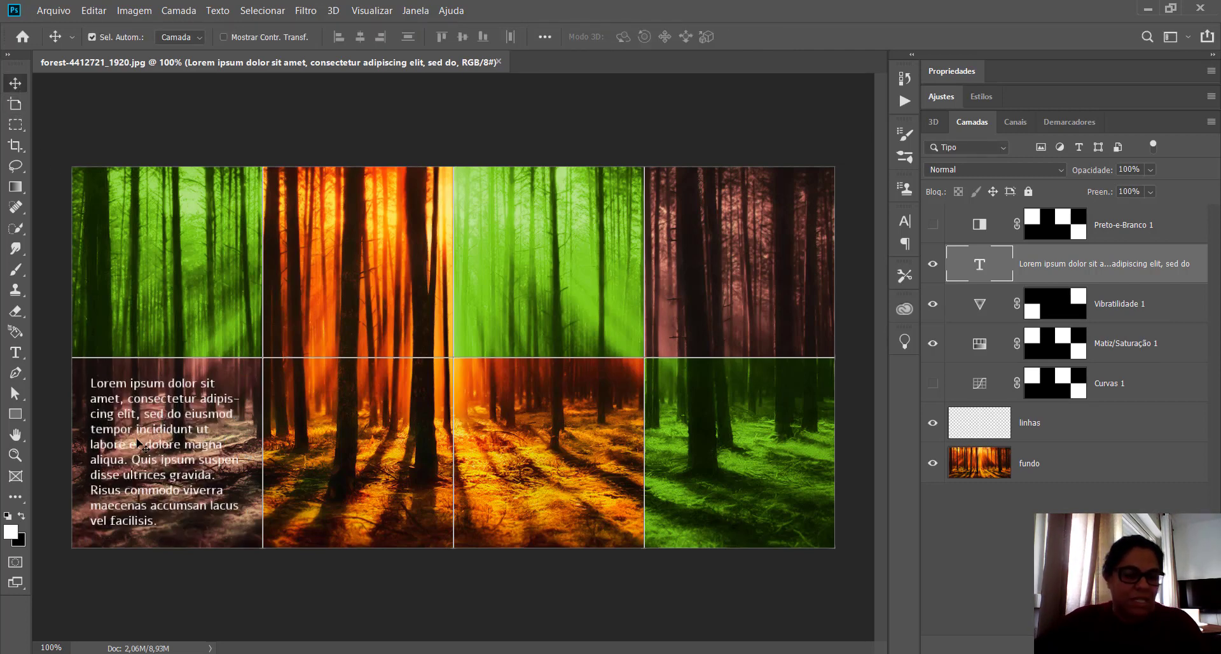
pyautogui.click(15, 352)
pyautogui.click(135, 389)
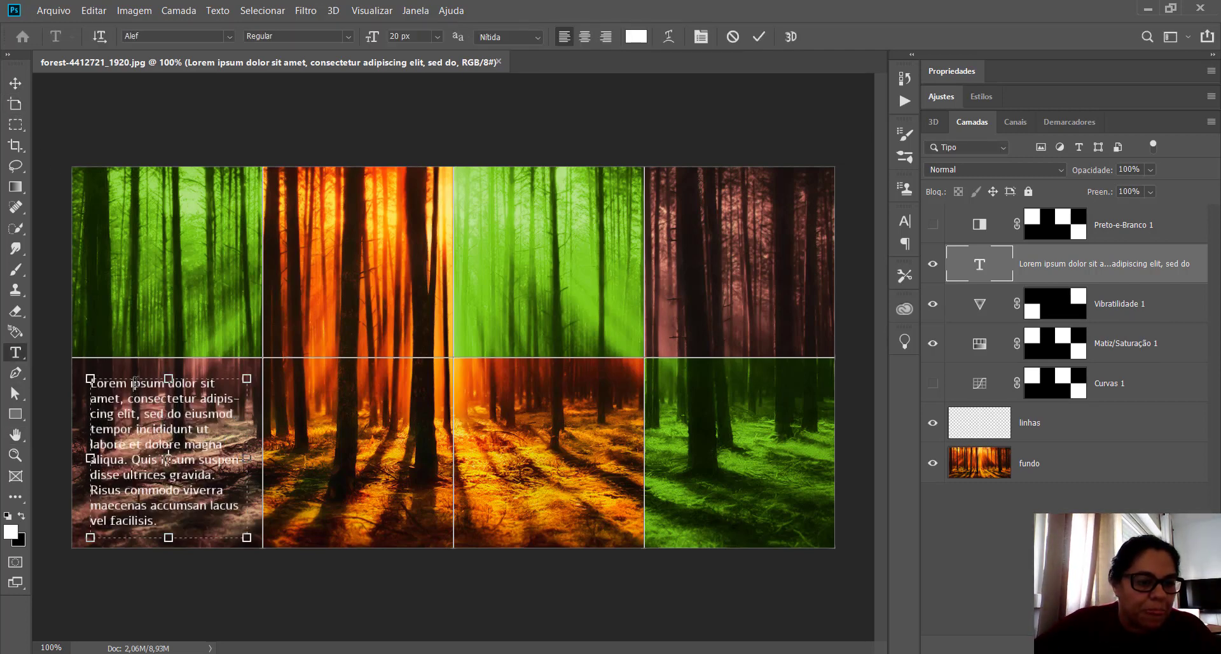
pyautogui.hotkey('ctrl', 'a')
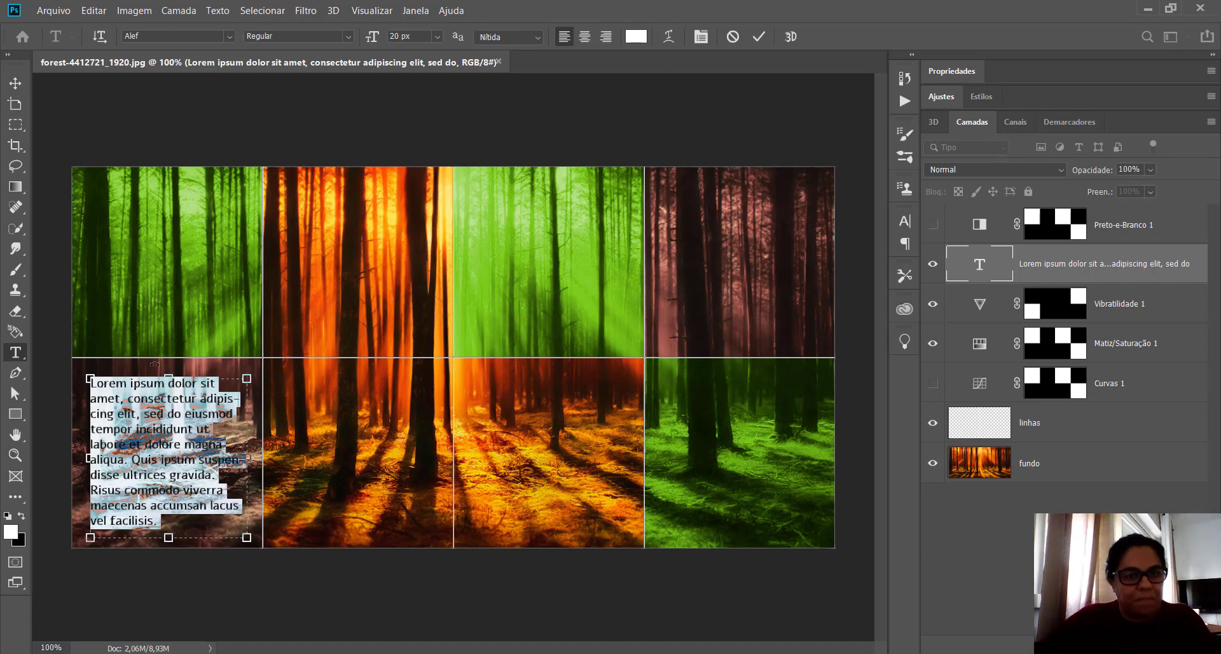
pyautogui.click(636, 37)
pyautogui.click(1049, 399)
pyautogui.write('403939')
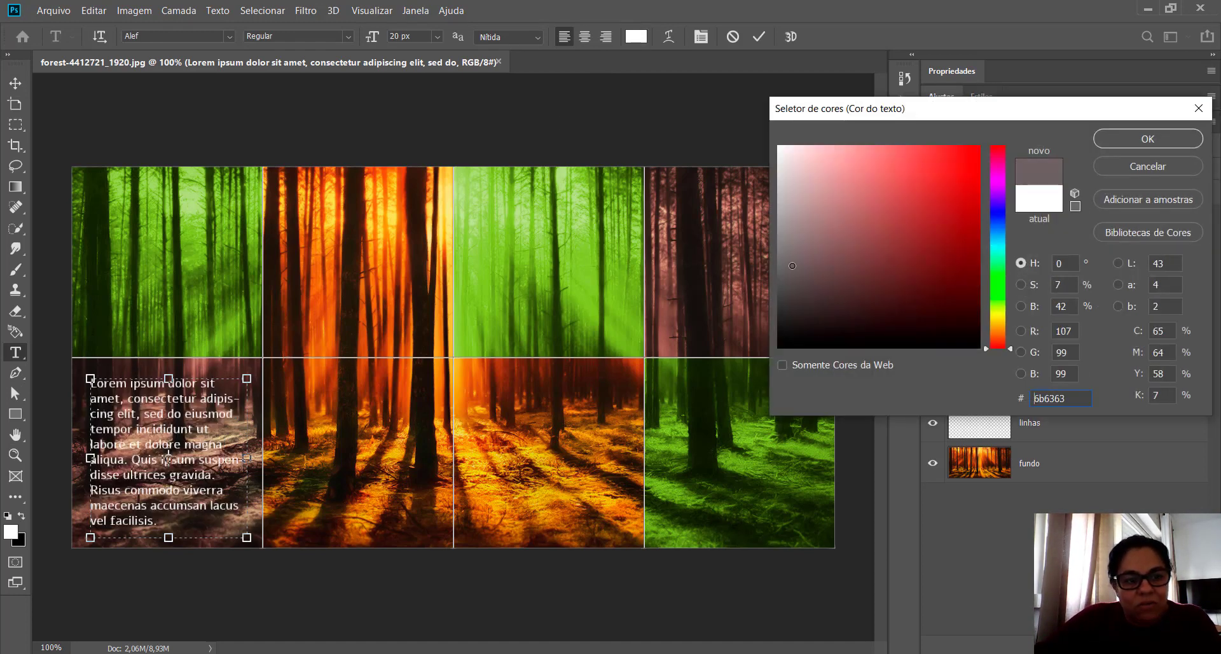
pyautogui.hotkey('ctrl', 'a')
pyautogui.write('ffffff')
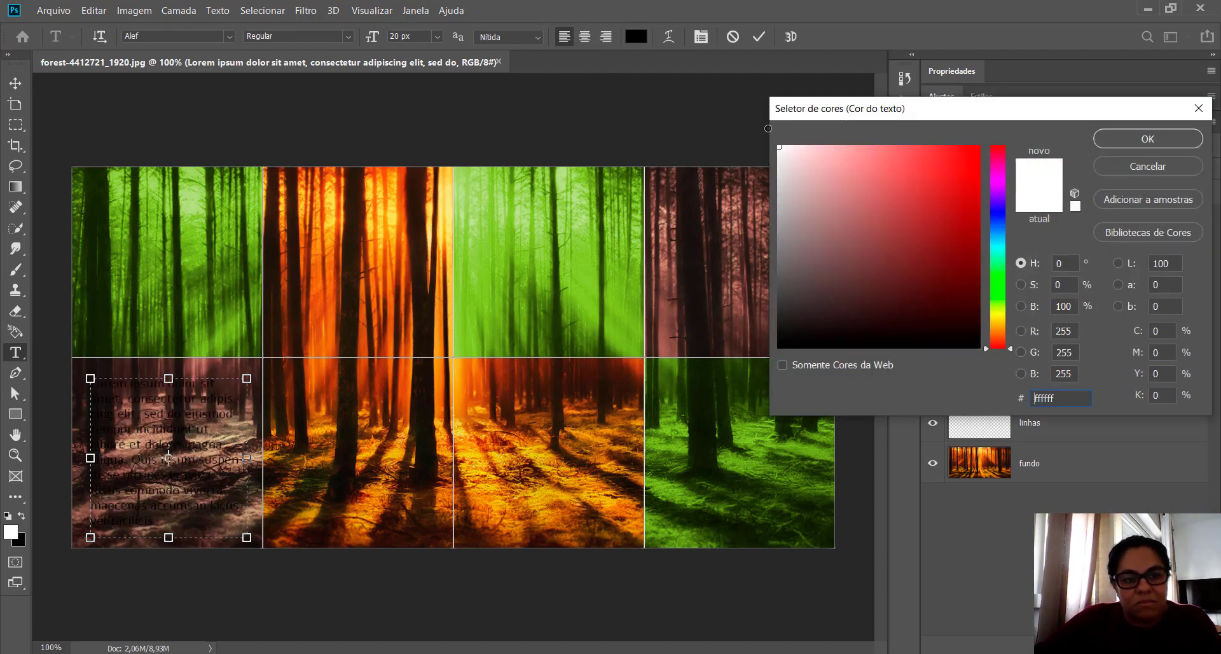
pyautogui.click(1141, 139)
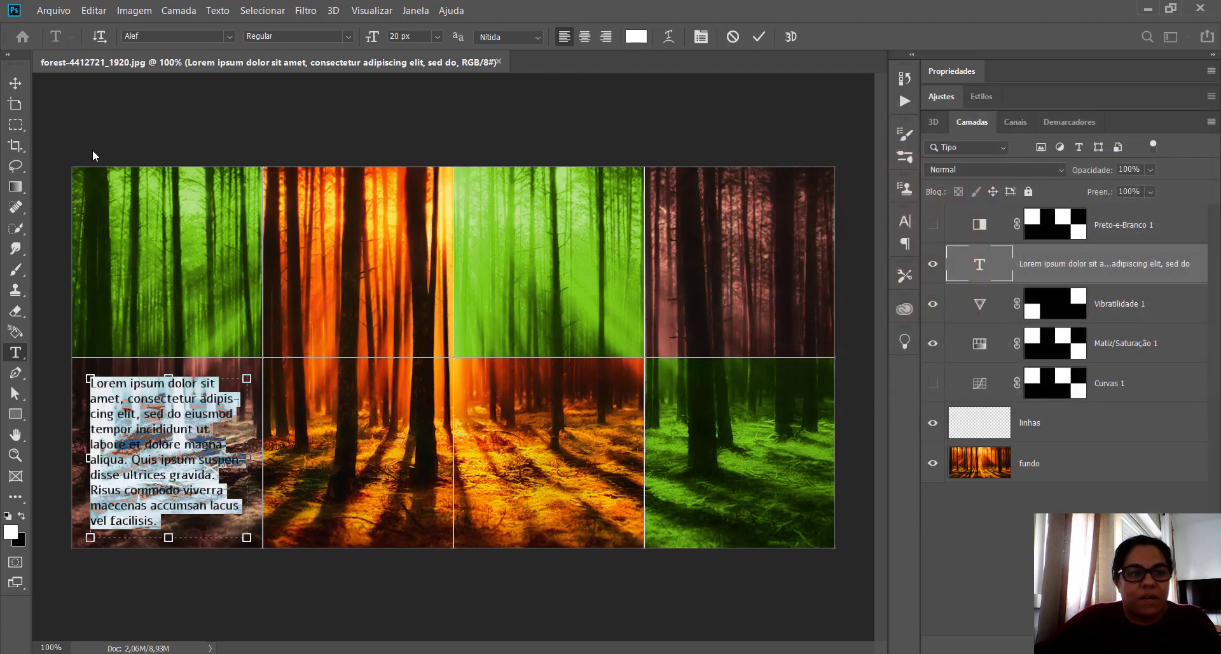
pyautogui.click(15, 84)
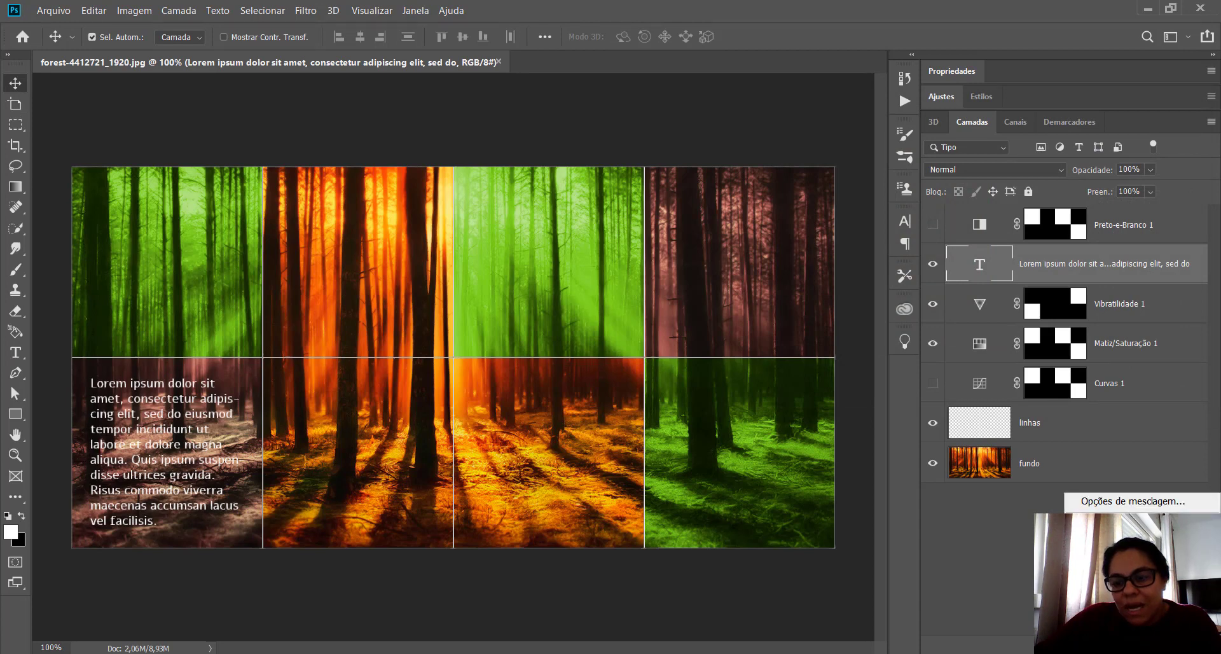
# Step: Give the lower-left paragraph an overlay-blended drop shadow (56% opacity, 90°, 2 px distance, 19% spread, 7 px size) and duplicate it into the upper-right square
pyautogui.doubleClick(1195, 270)
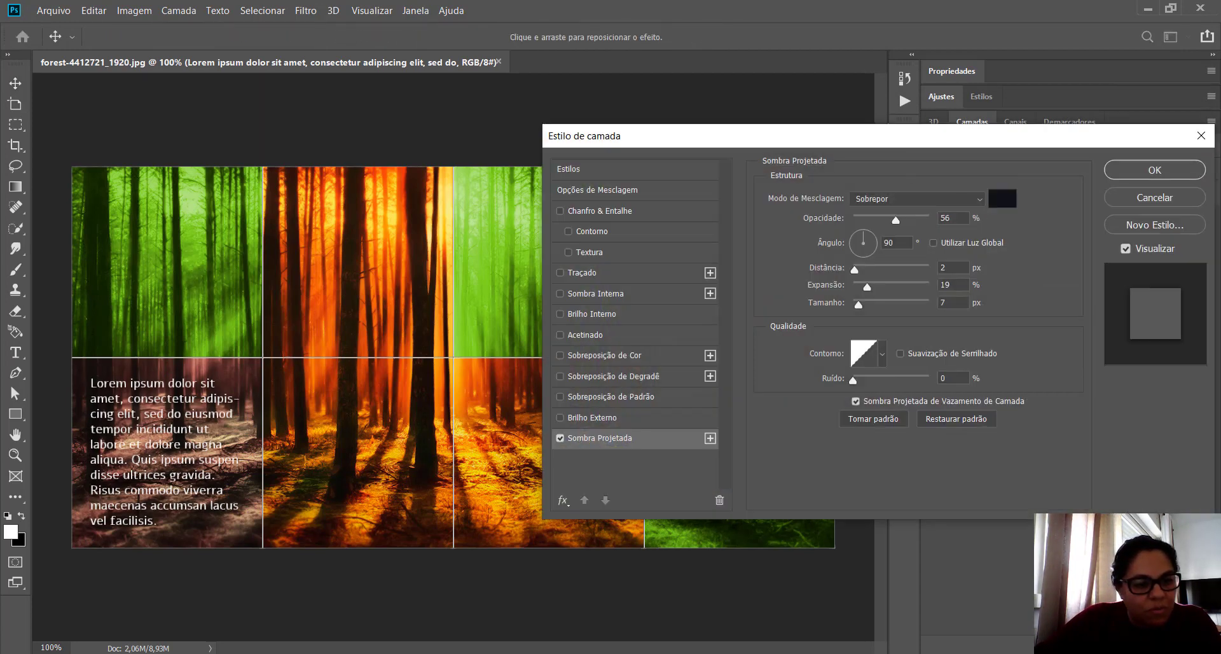
pyautogui.click(1124, 168)
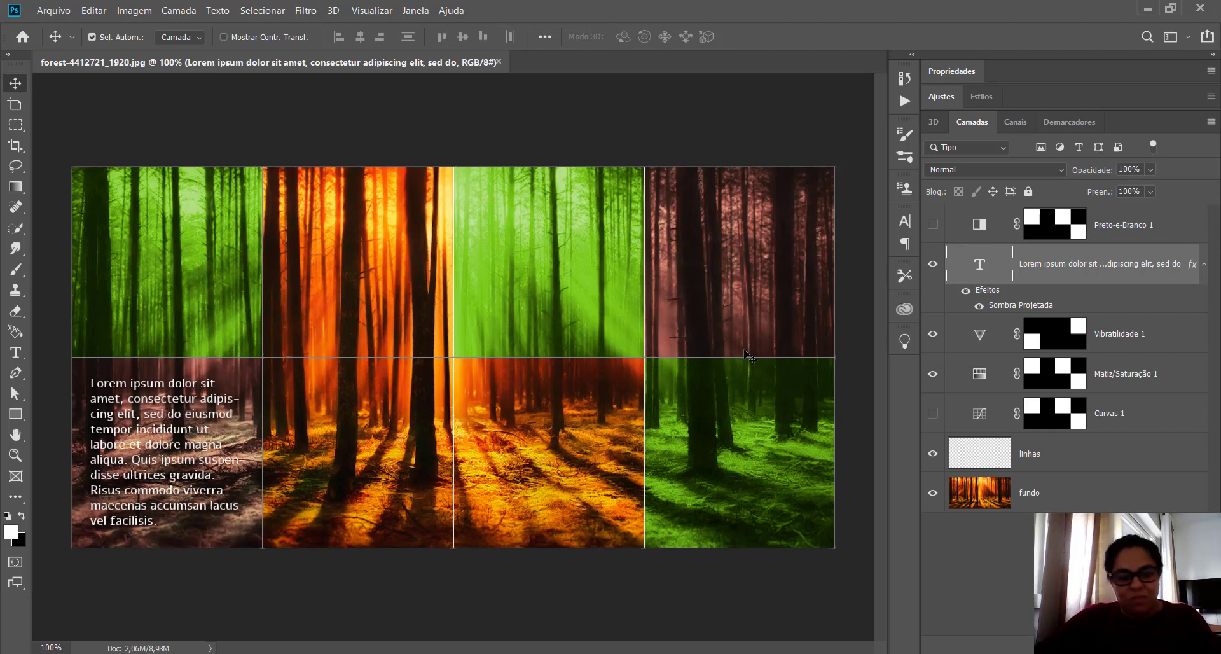
pyautogui.moveTo(193, 448); pyautogui.dragTo(765, 253)
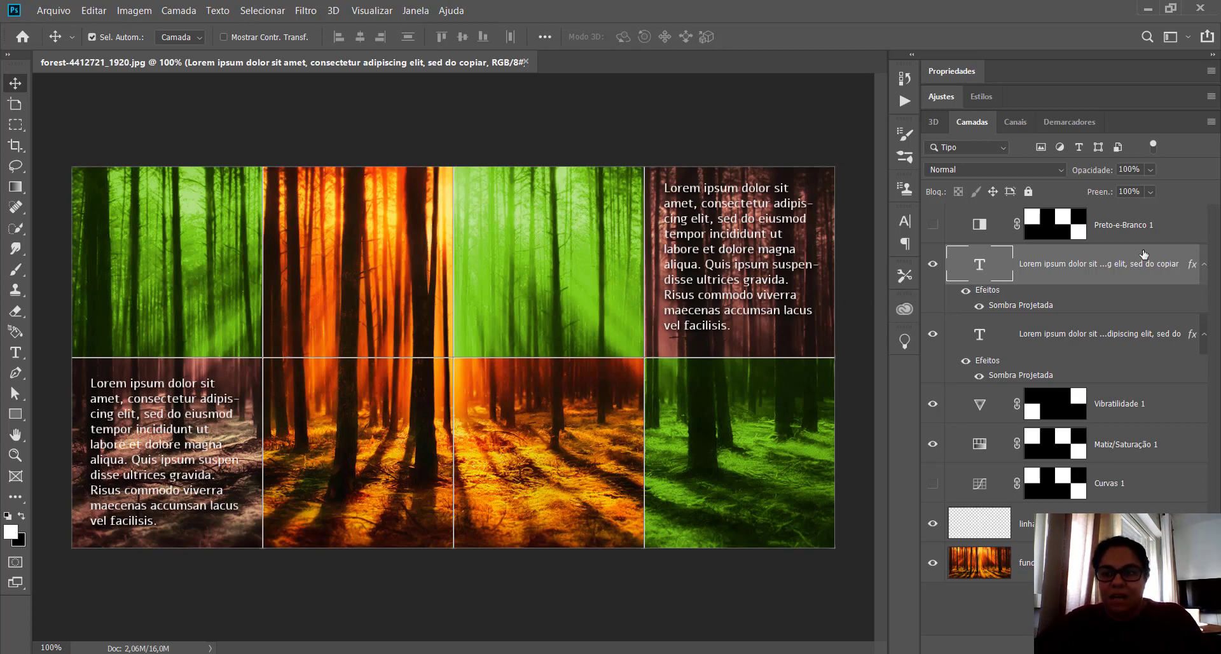
# Step: Review the adjustment layers and check the linhas layer by switching its visibility off and on
pyautogui.click(1133, 229)
pyautogui.click(1145, 419)
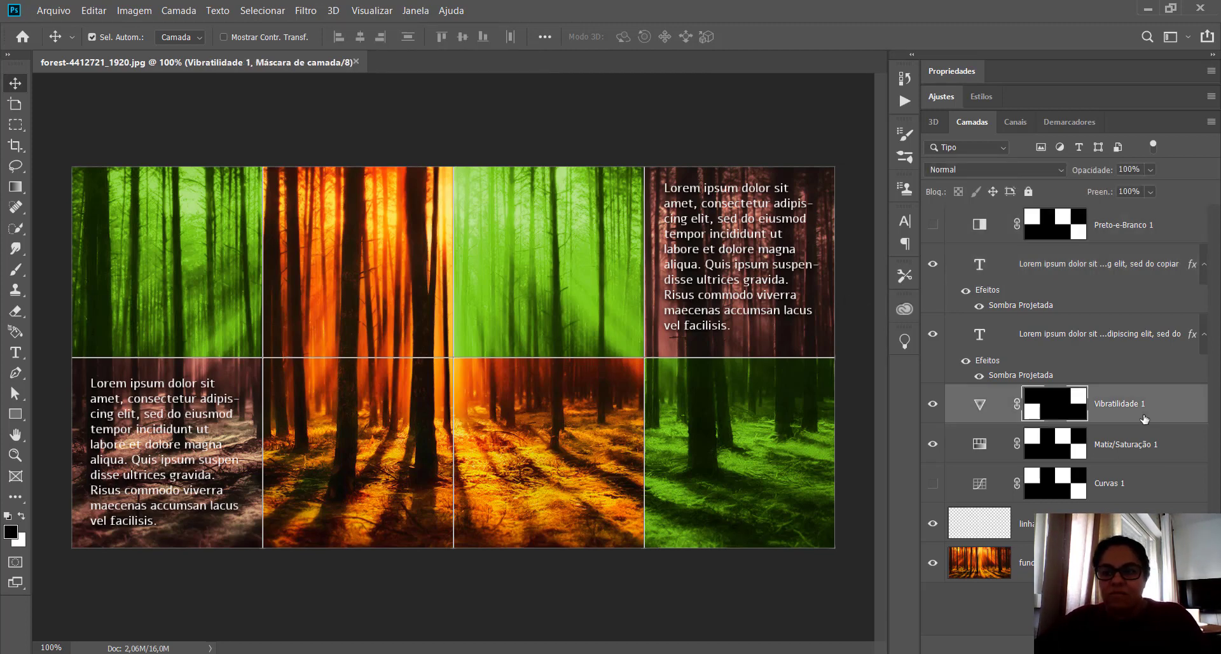
pyautogui.click(1130, 451)
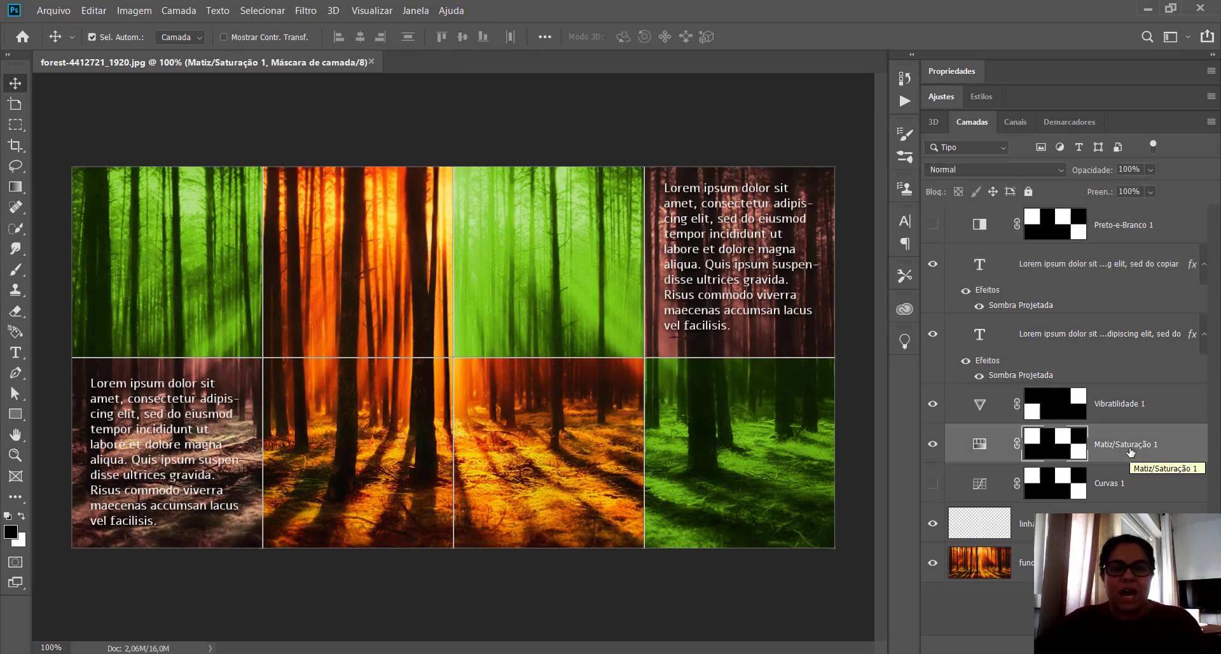
pyautogui.click(1124, 483)
pyautogui.click(1122, 523)
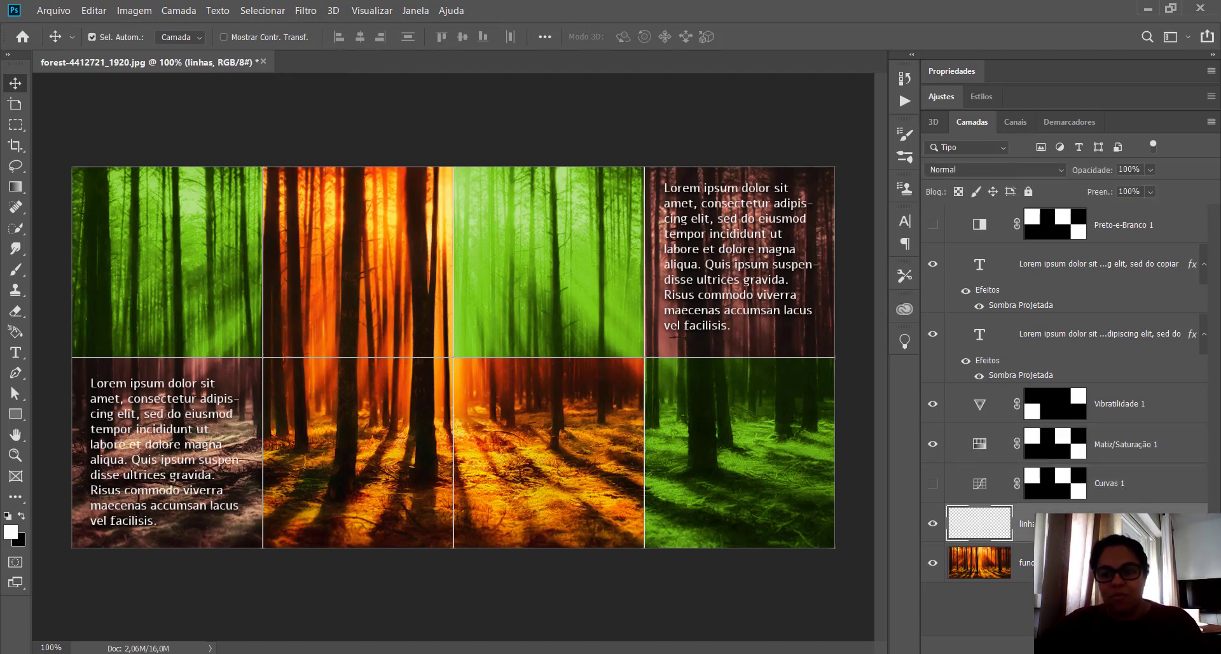
pyautogui.click(933, 524)
pyautogui.click(934, 525)
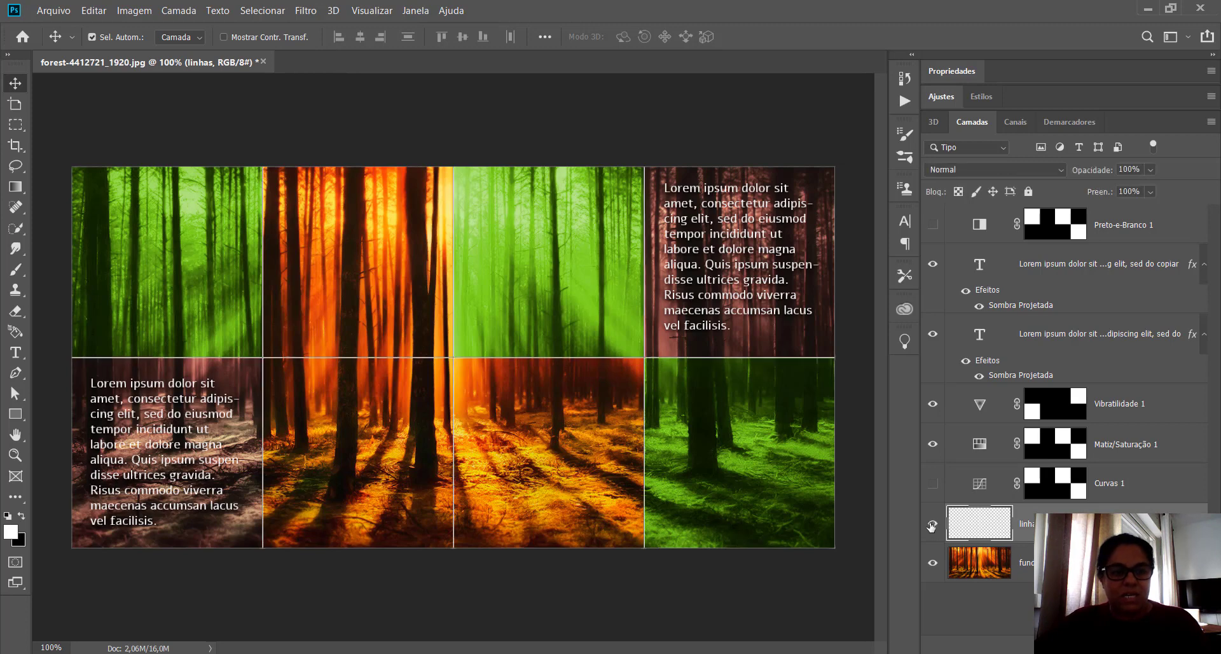
# Step: Turn off the display of the grid over the forest image
pyautogui.click(370, 11)
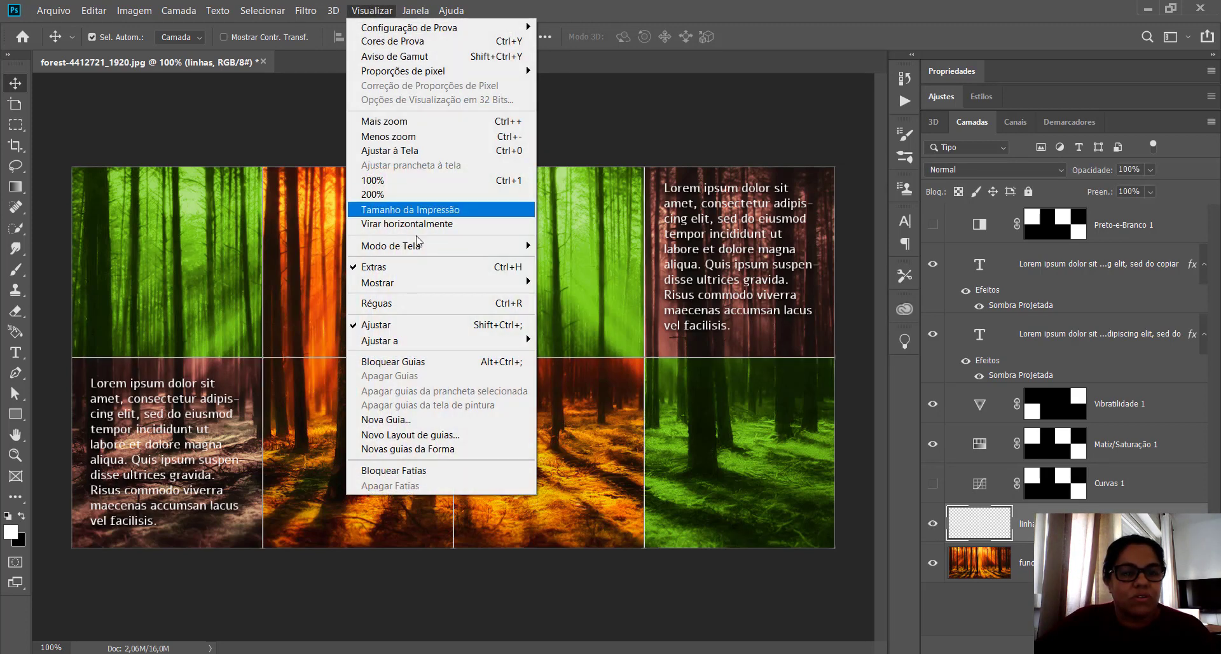
pyautogui.moveTo(399, 287)
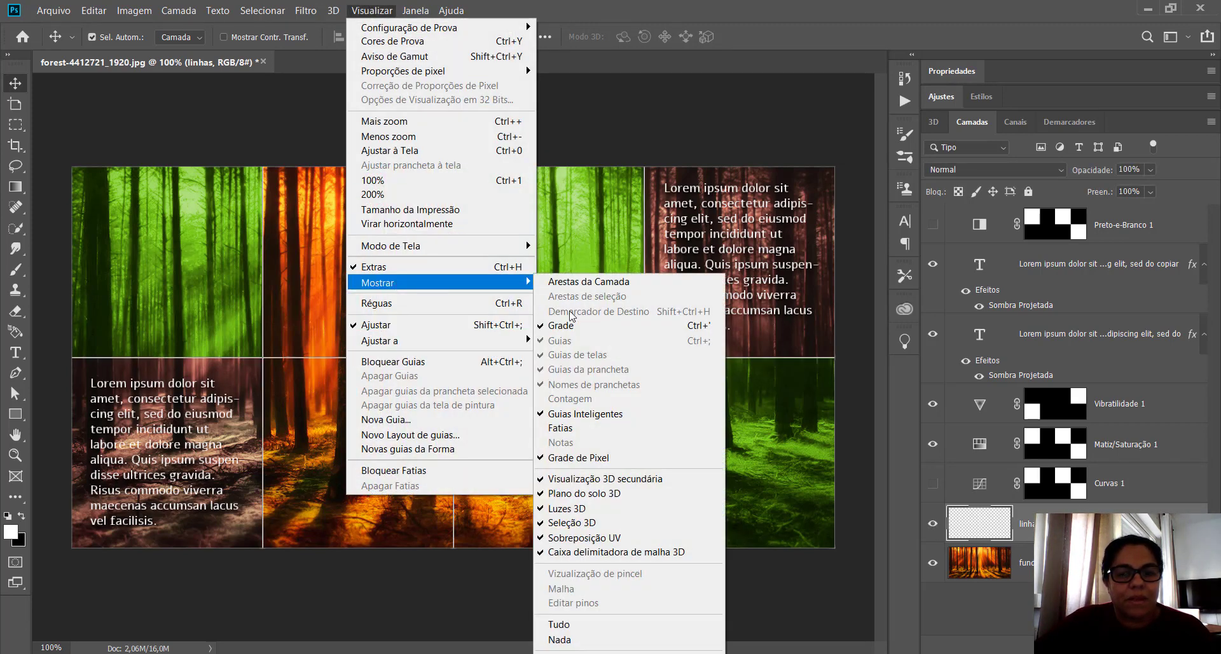
pyautogui.click(571, 323)
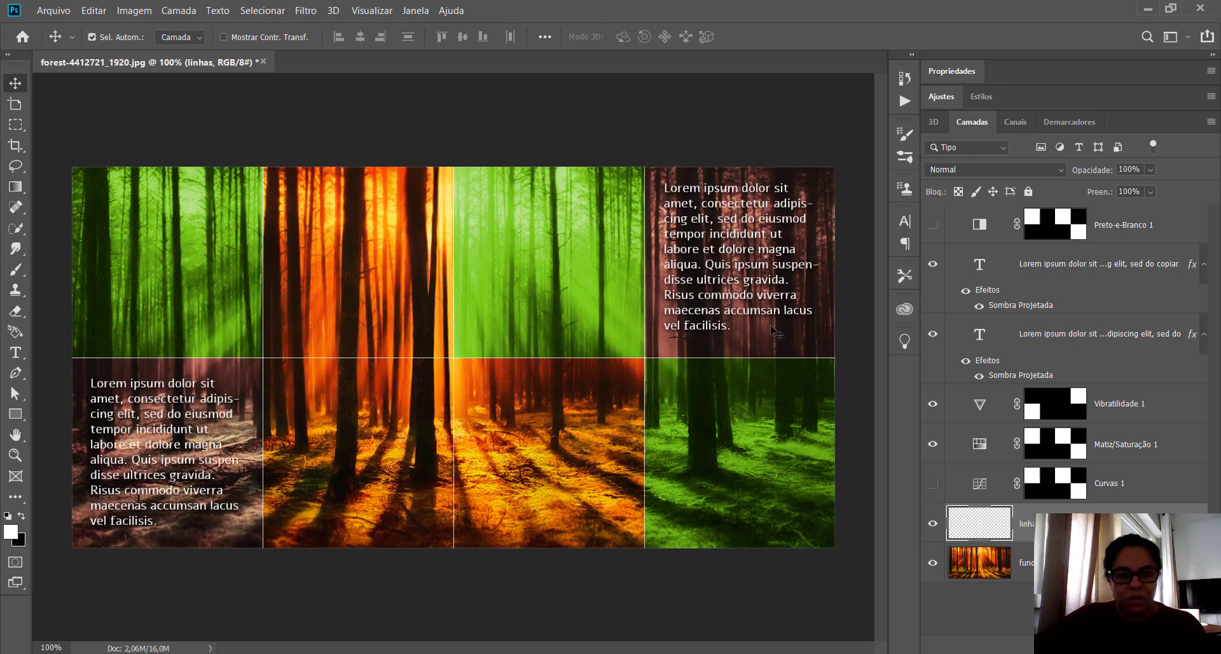
pyautogui.click(1161, 410)
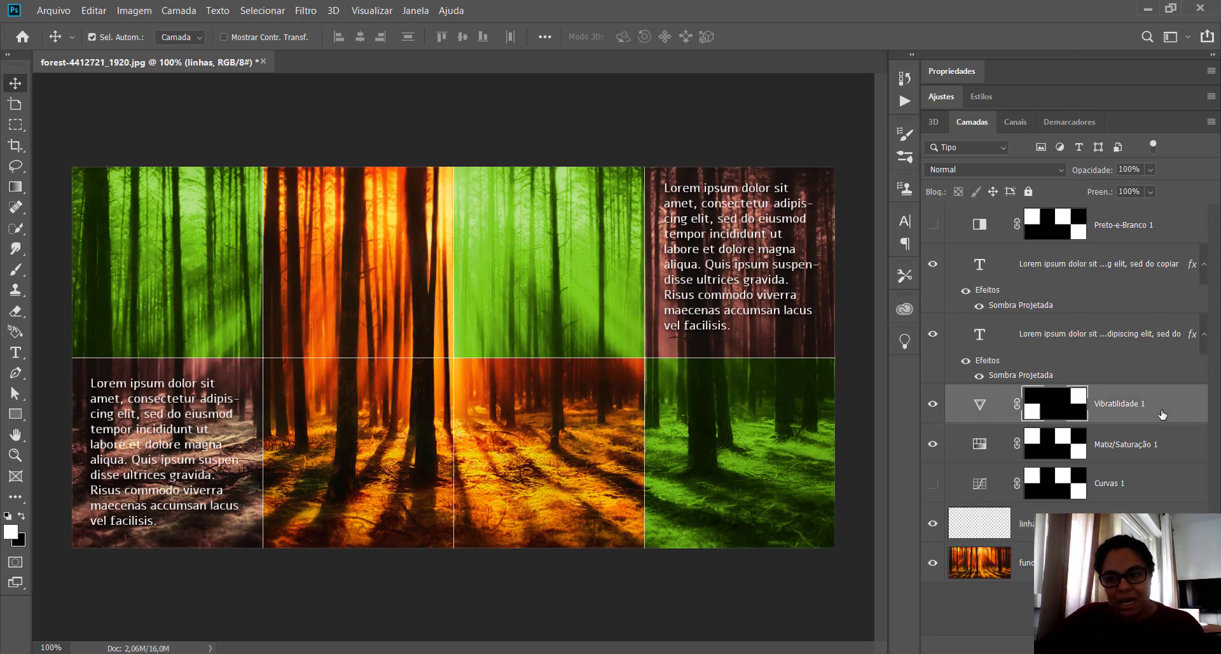
pyautogui.click(1153, 445)
pyautogui.click(1148, 412)
pyautogui.click(1130, 233)
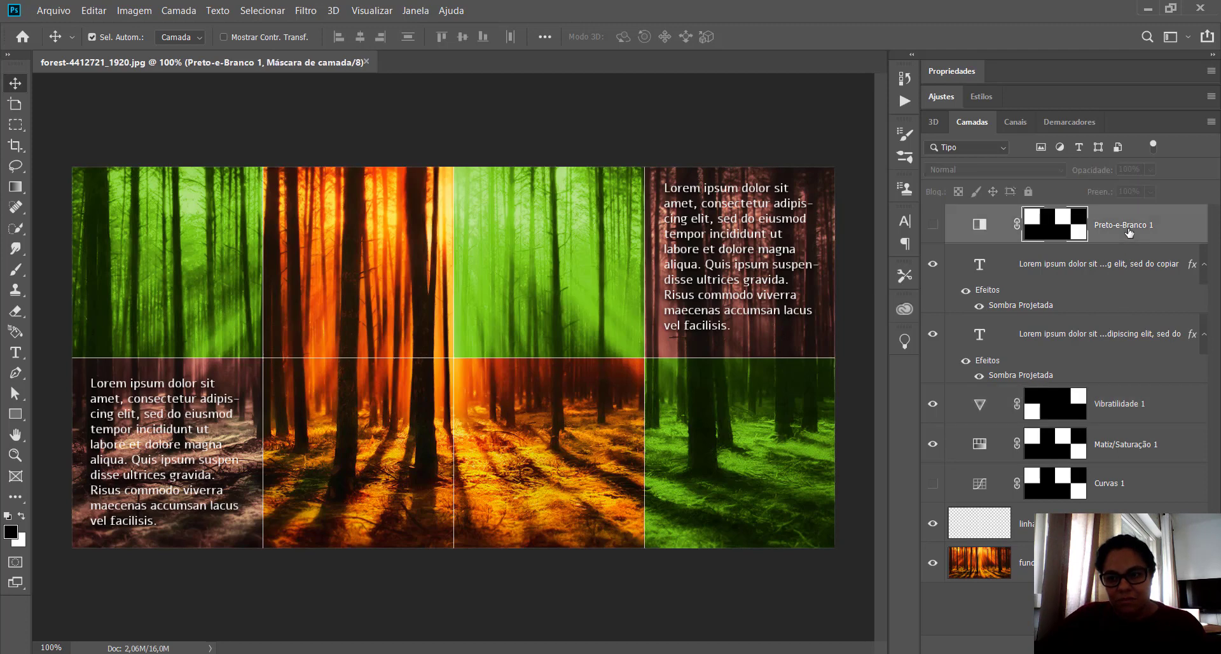